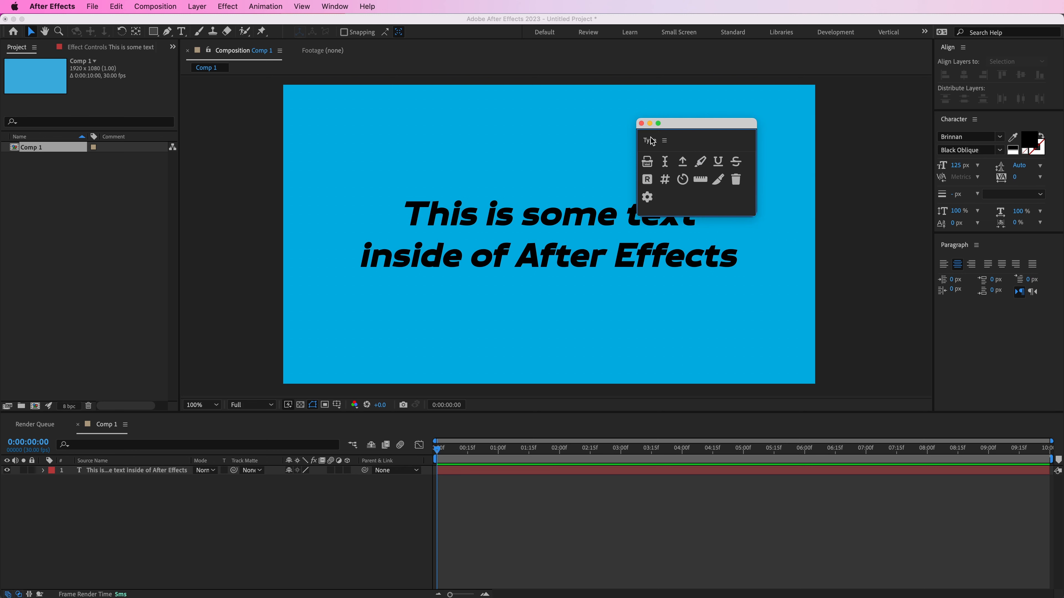
Step: Dock the Type panel below the Paragraph panel and review the tool visibility options in its UI settings
{"action": "left_click_drag", "start_coordinate": [652, 140], "coordinate": [969, 398]}
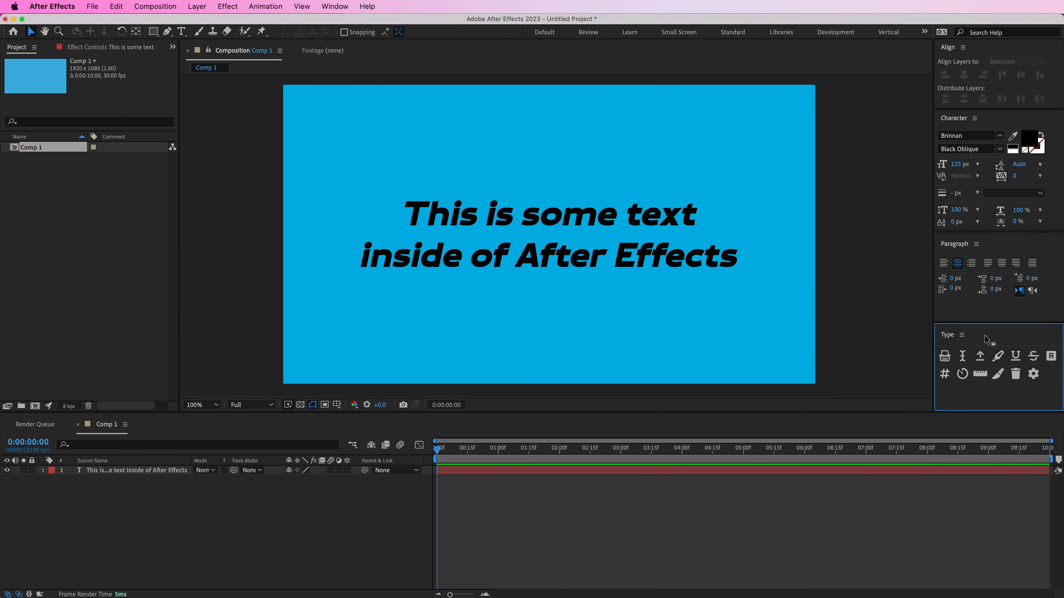
{"action": "left_click", "coordinate": [1034, 375]}
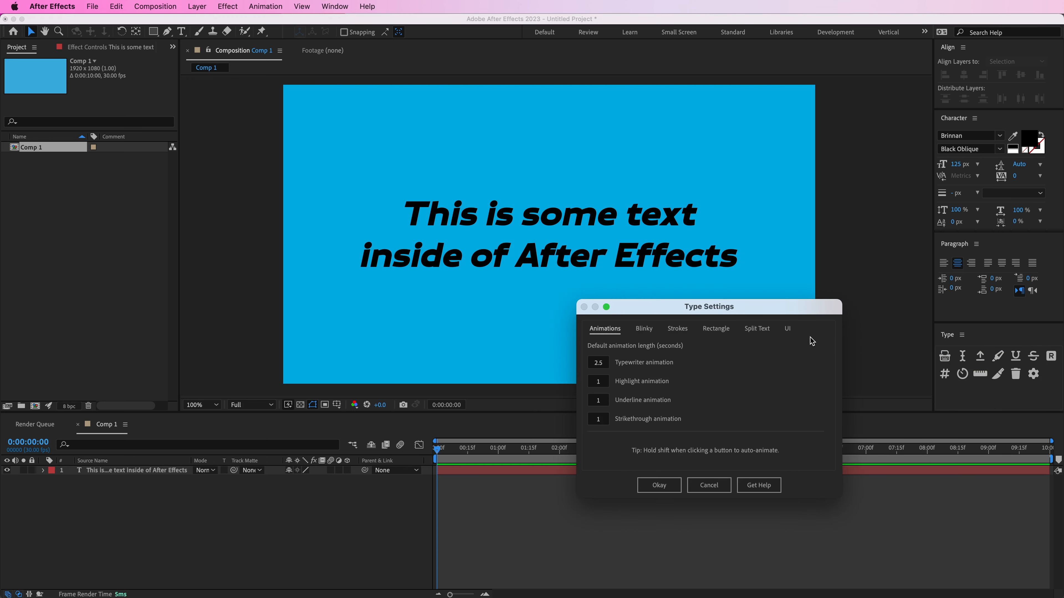
{"action": "left_click", "coordinate": [787, 329]}
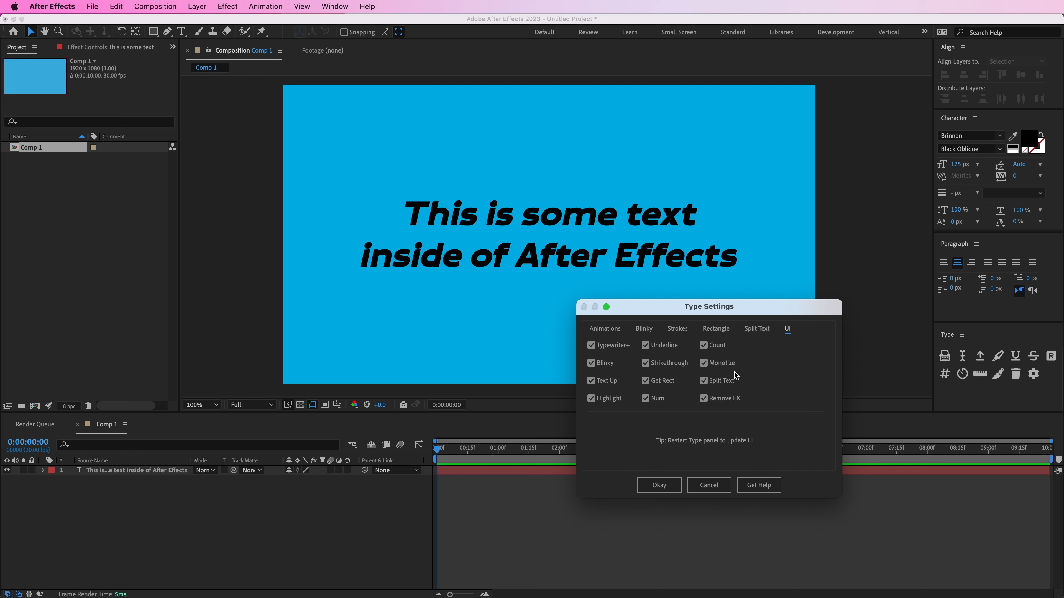
{"action": "left_click", "coordinate": [670, 483]}
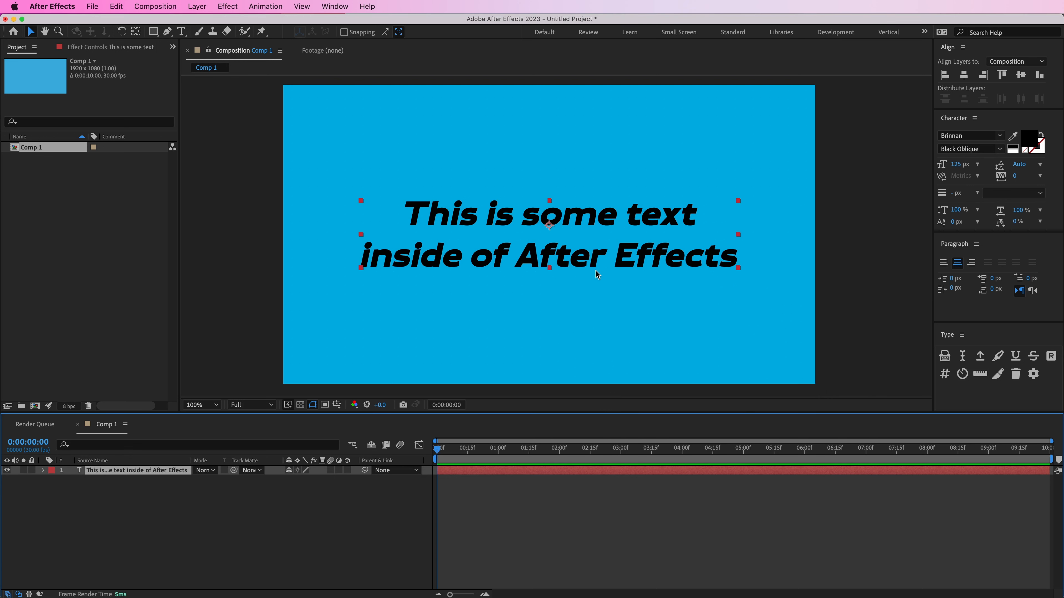
Step: Apply an auto-animated Typewriter+ effect to the text layer from the composition start and preview the animation
{"action": "left_click", "coordinate": [945, 357]}
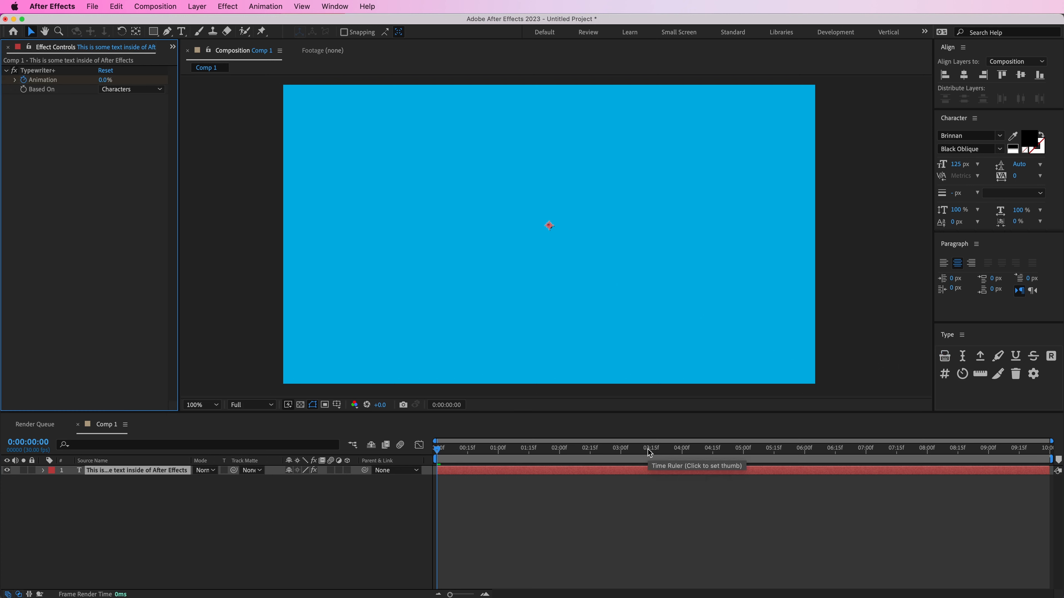
{"action": "key", "text": "space"}
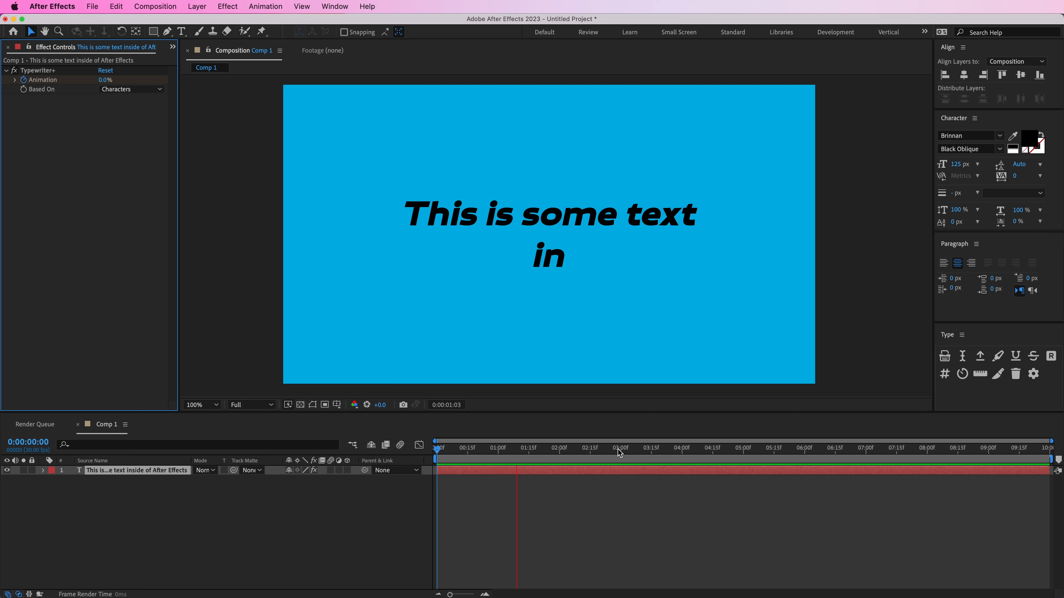
{"action": "left_click_drag", "start_coordinate": [608, 449], "coordinate": [599, 452]}
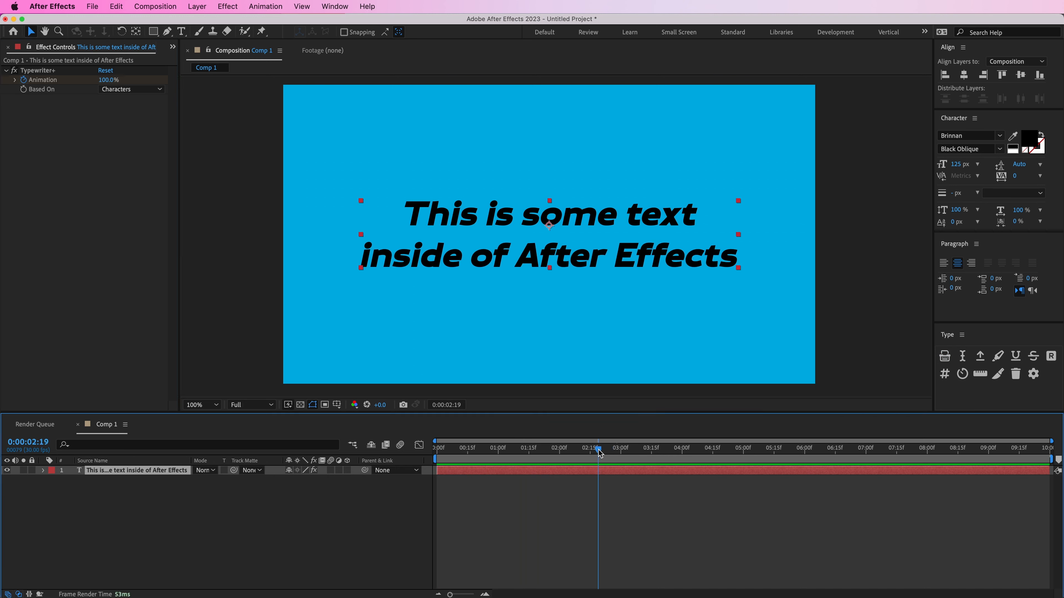
Step: Base the Typewriter+ effect on Lines, reveal its Animation keyframes in the timeline and scrub through the result
{"action": "left_click", "coordinate": [126, 89]}
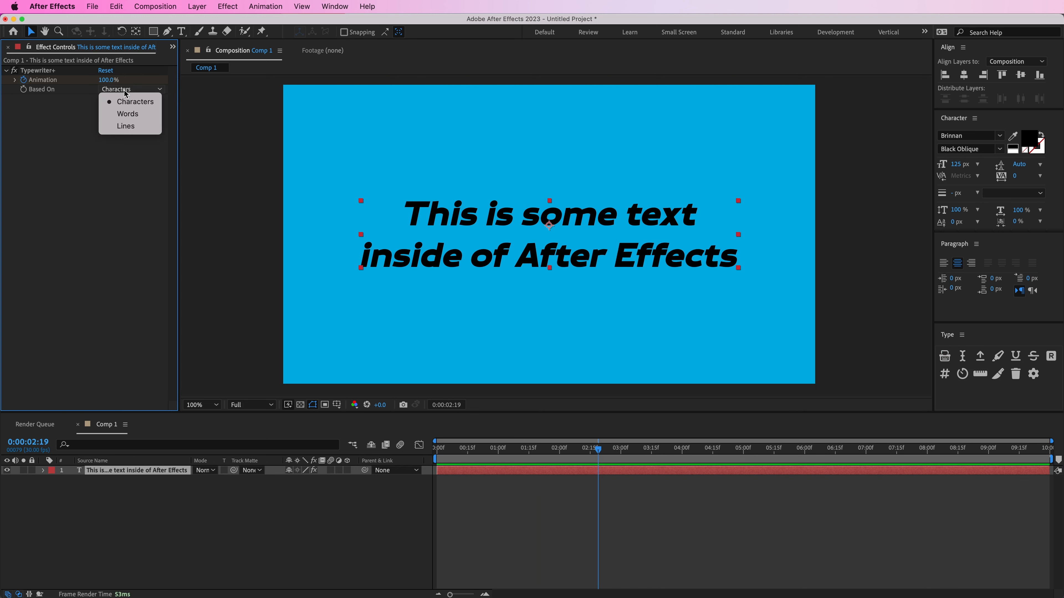
{"action": "key", "text": "Return"}
{"action": "left_click_drag", "start_coordinate": [548, 450], "coordinate": [597, 457]}
{"action": "left_click", "coordinate": [126, 89]}
{"action": "left_click", "coordinate": [122, 126]}
{"action": "key", "text": "u"}
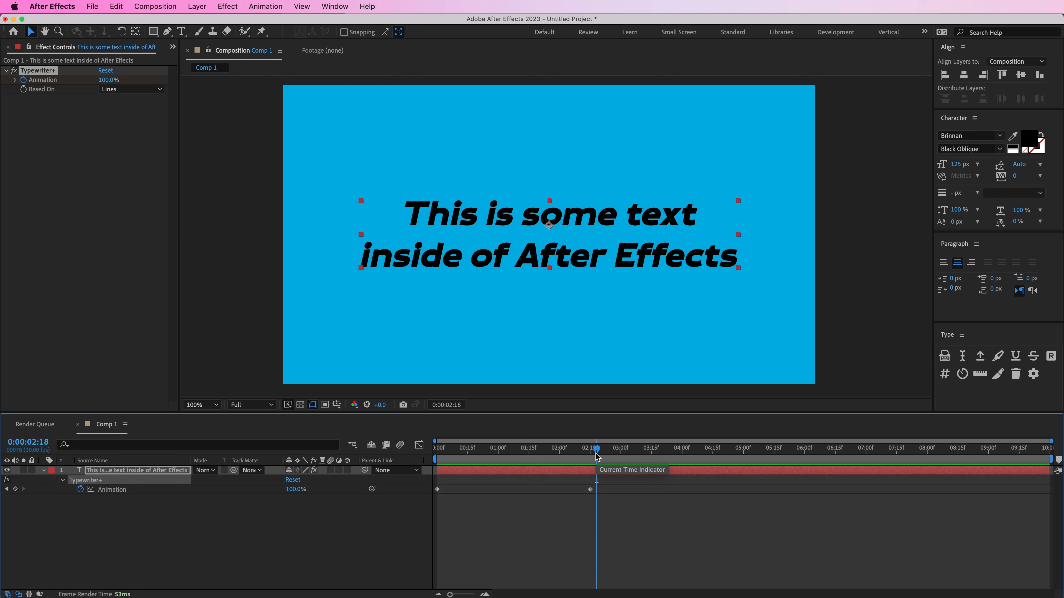
{"action": "left_click", "coordinate": [580, 491]}
{"action": "left_click", "coordinate": [523, 454]}
{"action": "left_click_drag", "start_coordinate": [522, 454], "coordinate": [436, 452]}
{"action": "left_click", "coordinate": [469, 470]}
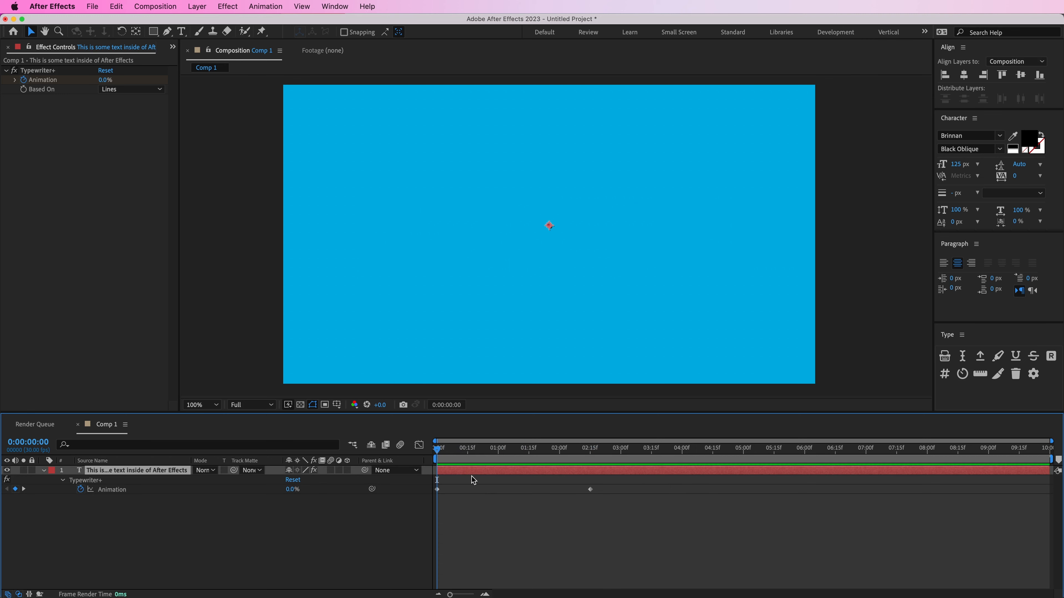
Step: Base the Typewriter+ effect on Characters and move its end keyframe slightly earlier
{"action": "left_click", "coordinate": [110, 90]}
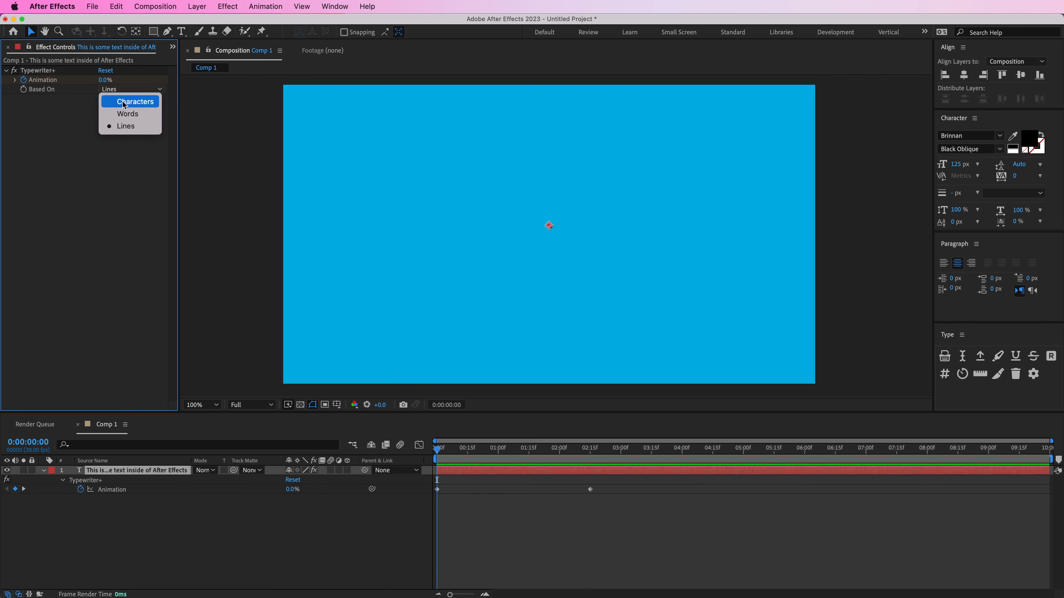
{"action": "left_click", "coordinate": [126, 102]}
{"action": "left_click", "coordinate": [485, 528]}
{"action": "left_click_drag", "start_coordinate": [444, 459], "coordinate": [580, 489]}
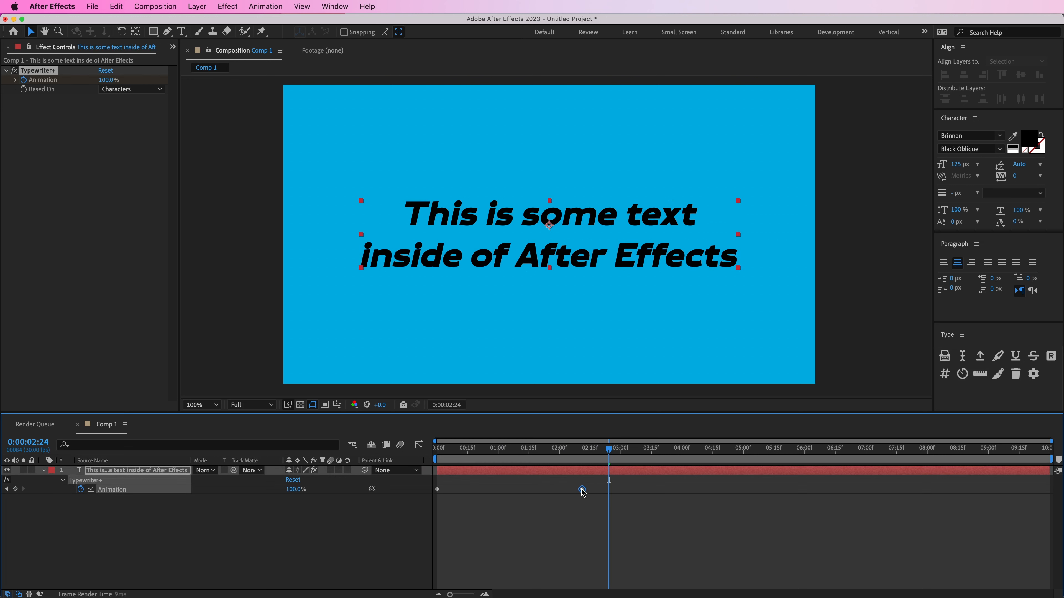
Step: Set the default typewriter animation length to 1 second in the Type settings
{"action": "left_click", "coordinate": [1032, 373]}
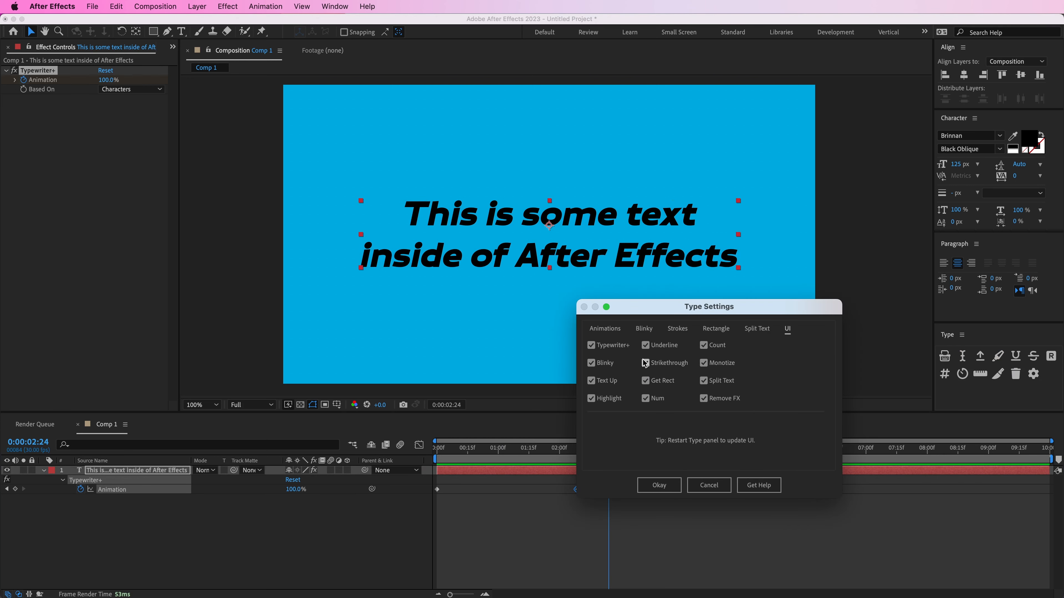
{"action": "left_click", "coordinate": [608, 331]}
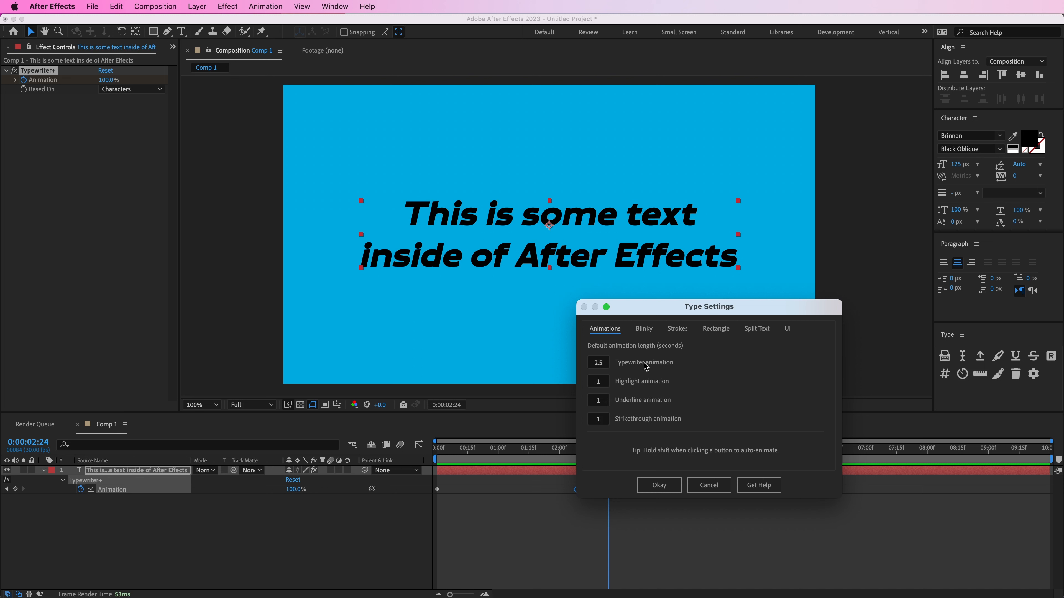
{"action": "left_click", "coordinate": [600, 367]}
{"action": "type", "text": "1"}
{"action": "left_click", "coordinate": [659, 485]}
Step: Delete the existing Typewriter+ keyframes, auto-animate the effect again from 0:00:02:24 and scrub through it
{"action": "left_click_drag", "start_coordinate": [613, 485], "coordinate": [419, 524]}
{"action": "key", "text": "Delete"}
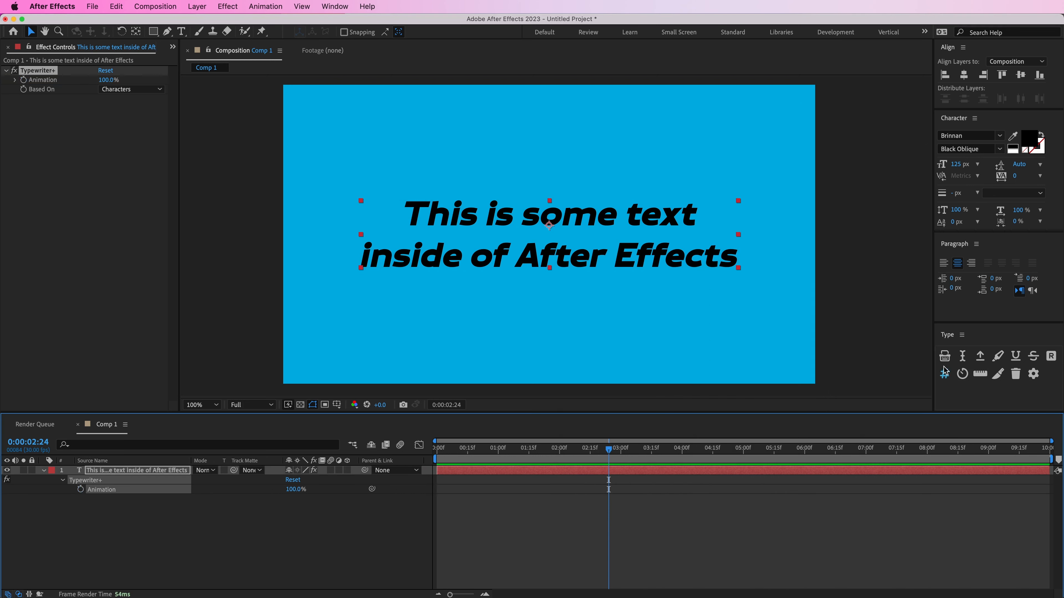
{"action": "left_click", "coordinate": [946, 357]}
{"action": "left_click_drag", "start_coordinate": [609, 449], "coordinate": [677, 449]}
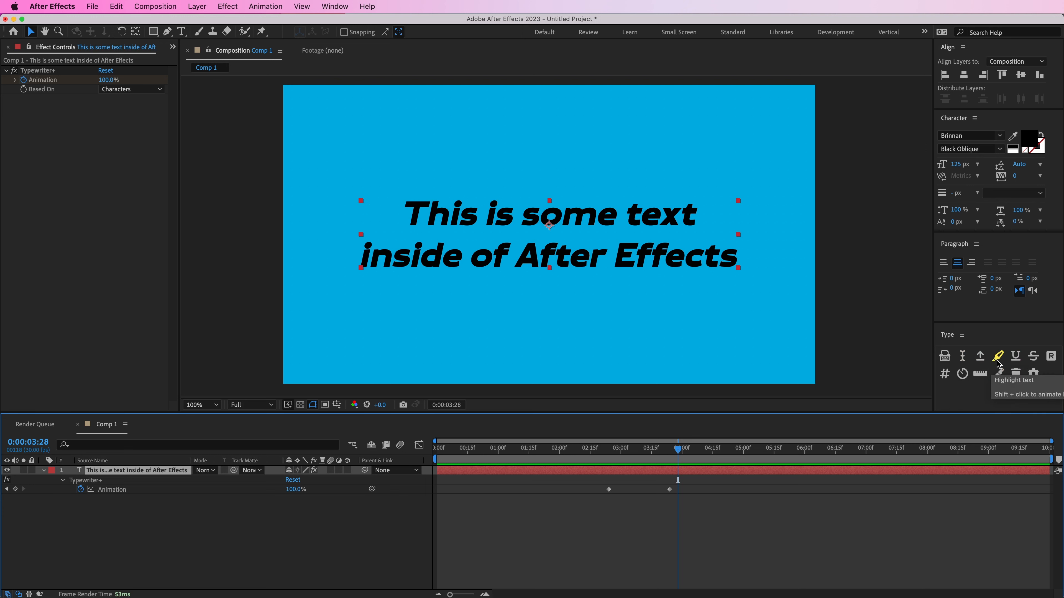
Step: Remove the Type effects from the text layer, then reapply Typewriter+ without keyframes and test its Animation value, ending at 100%
{"action": "left_click", "coordinate": [1015, 374]}
{"action": "left_click", "coordinate": [780, 495]}
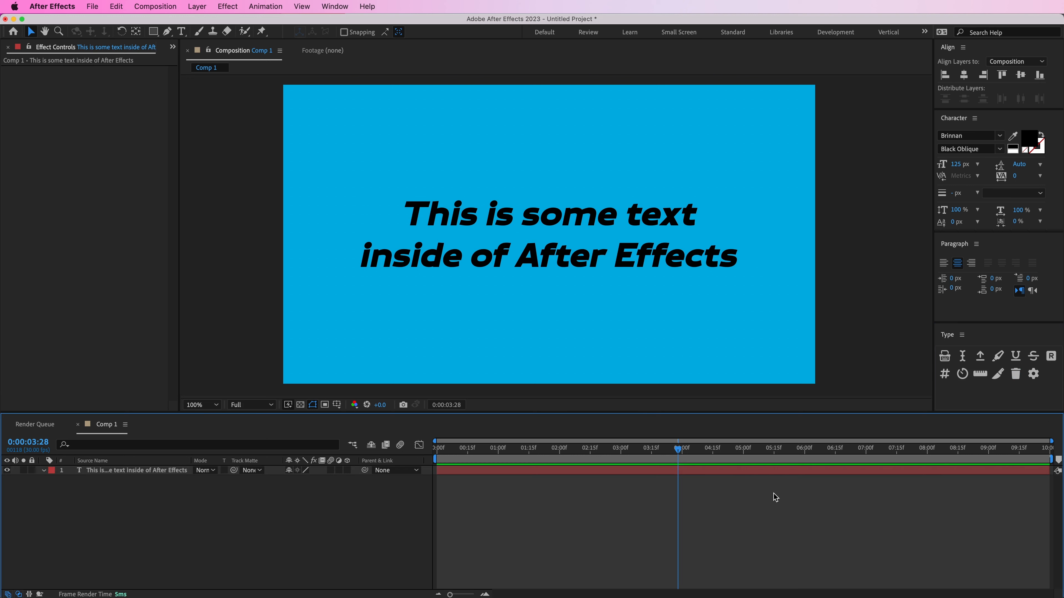
{"action": "left_click", "coordinate": [727, 471]}
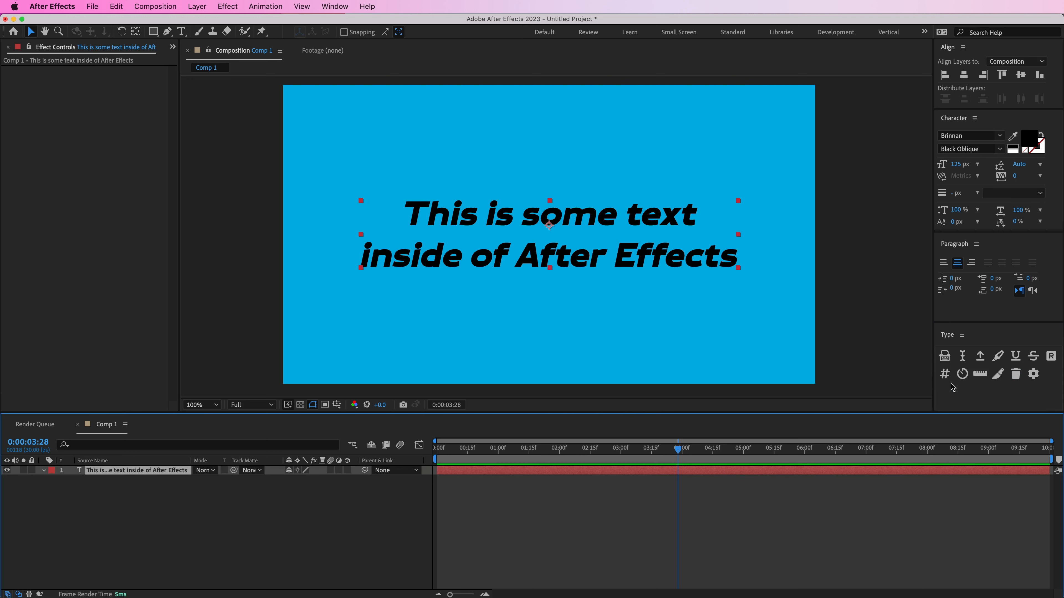
{"action": "left_click", "coordinate": [945, 357]}
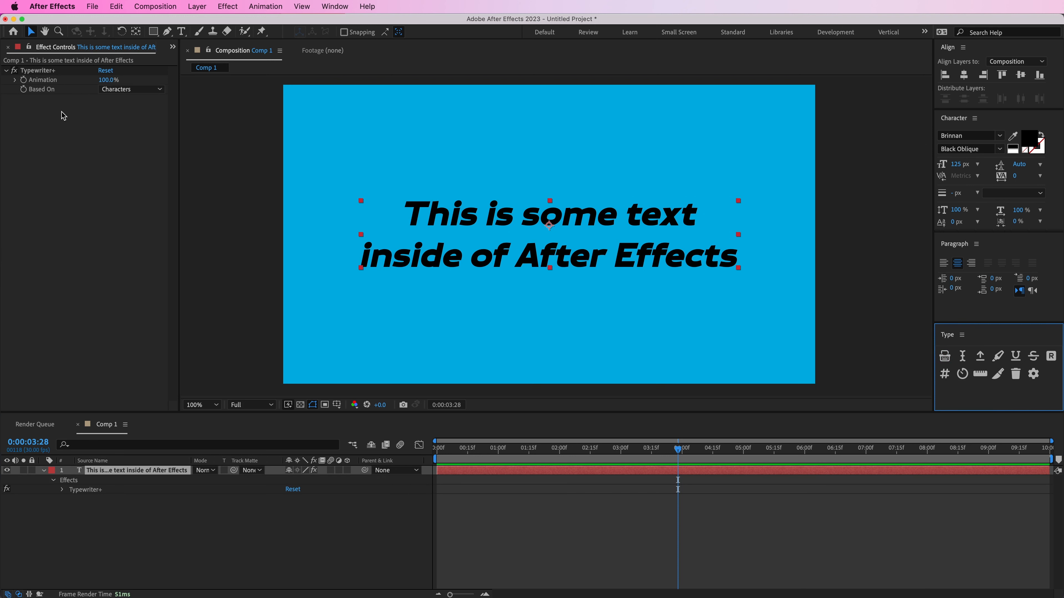
{"action": "left_click_drag", "start_coordinate": [110, 79], "coordinate": [107, 79]}
{"action": "left_click_drag", "start_coordinate": [111, 81], "coordinate": [114, 80]}
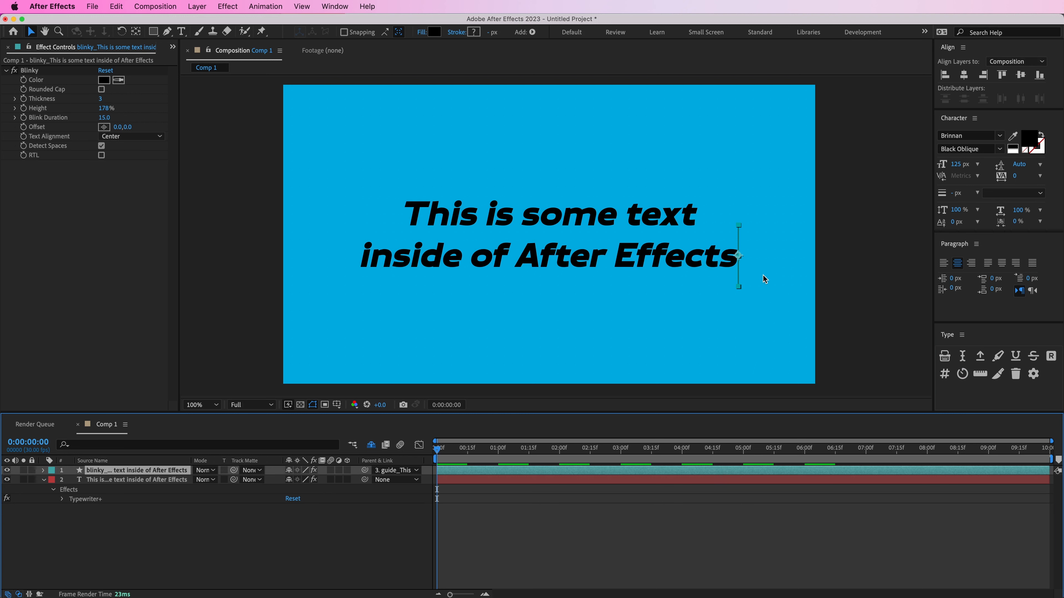
Step: Change the Blinky cursor's color to red, EA0B0B
{"action": "scroll", "coordinate": [737, 242], "scroll_direction": "up", "scroll_amount": 2}
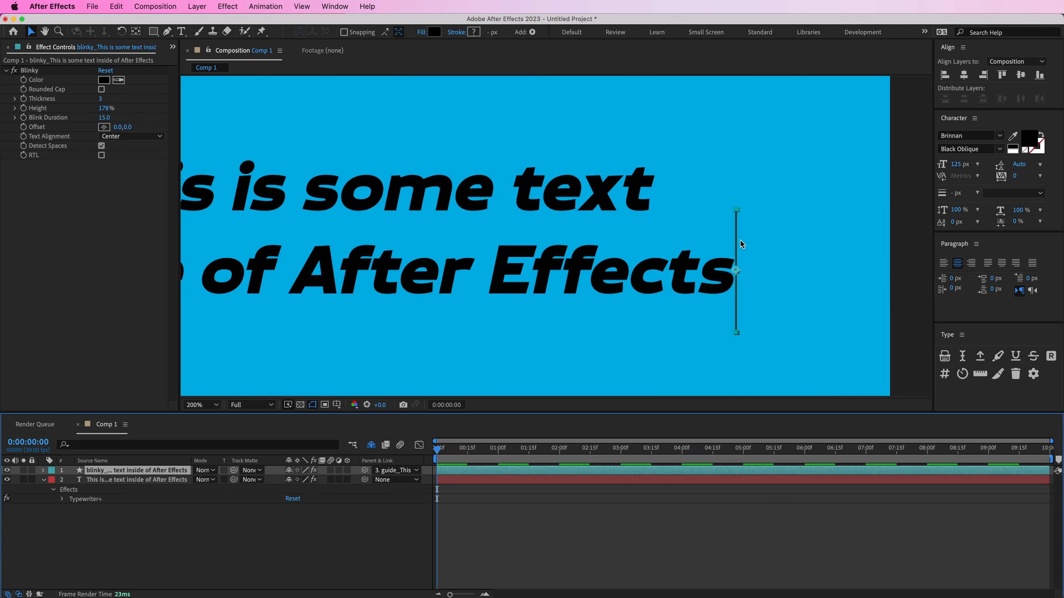
{"action": "left_click", "coordinate": [775, 503]}
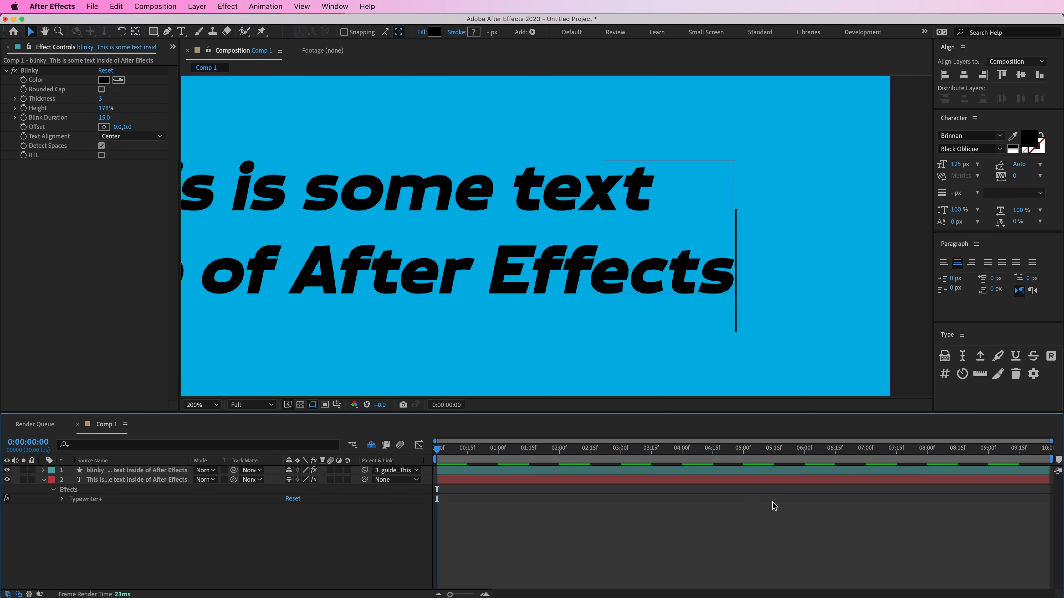
{"action": "left_click", "coordinate": [765, 472]}
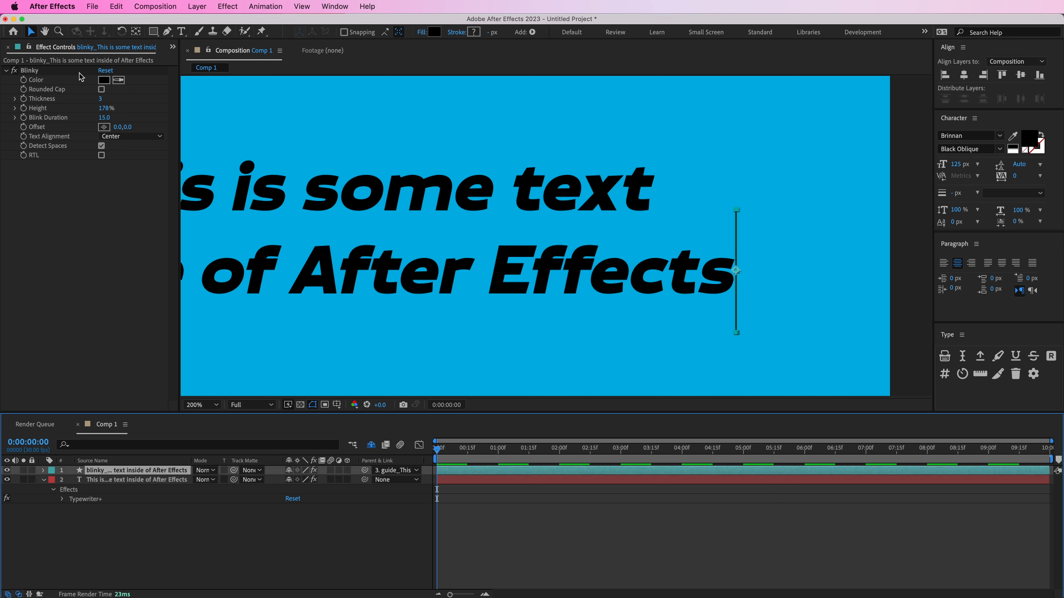
{"action": "left_click", "coordinate": [103, 80]}
{"action": "left_click", "coordinate": [416, 274]}
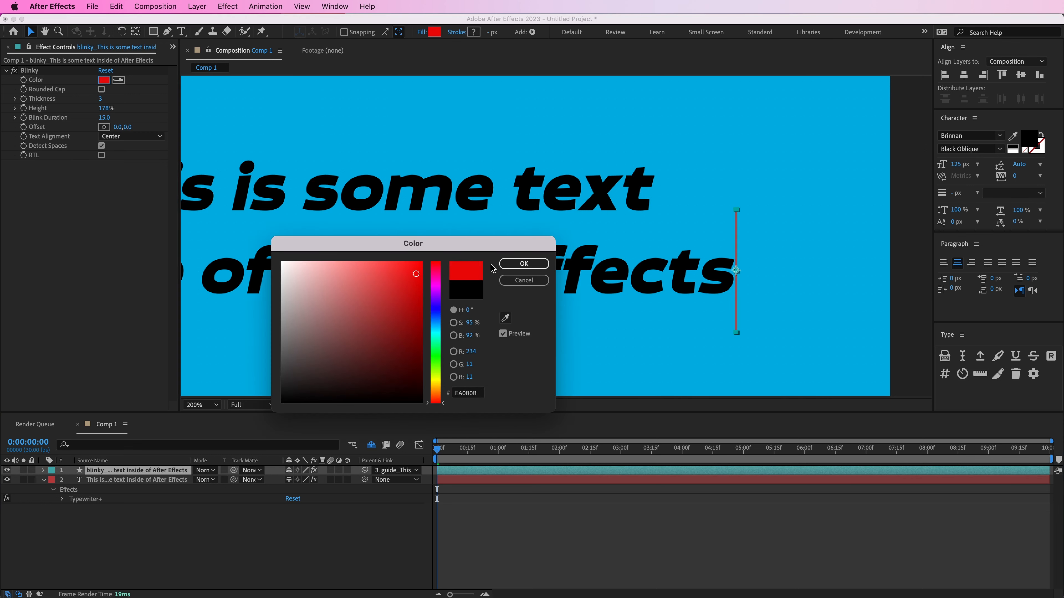
{"action": "left_click", "coordinate": [523, 264]}
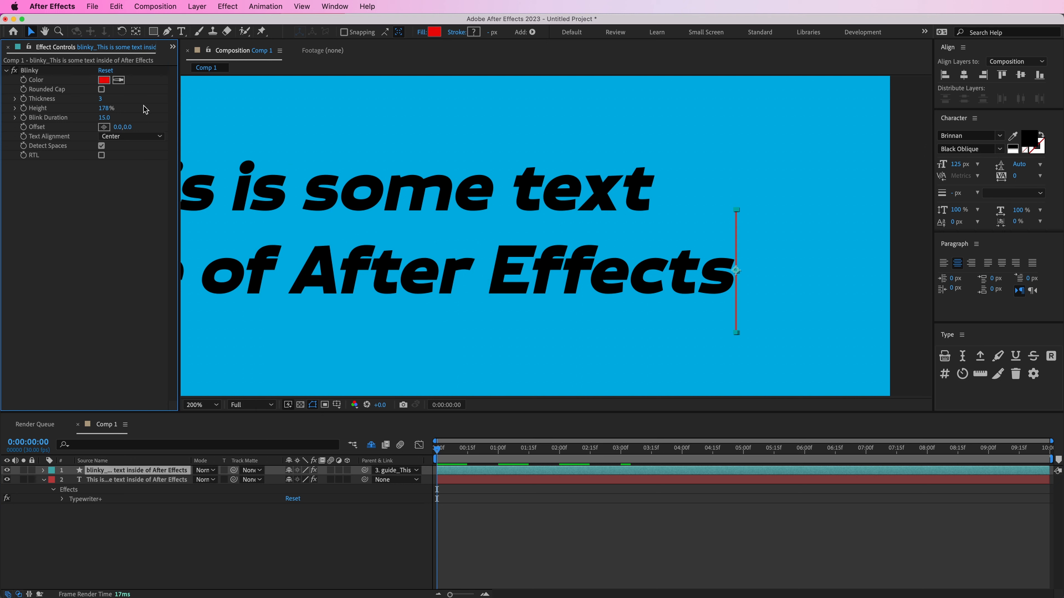
Step: Increase the Blinky cursor's thickness to 57 and give it rounded caps
{"action": "left_click_drag", "start_coordinate": [104, 99], "coordinate": [418, 114]}
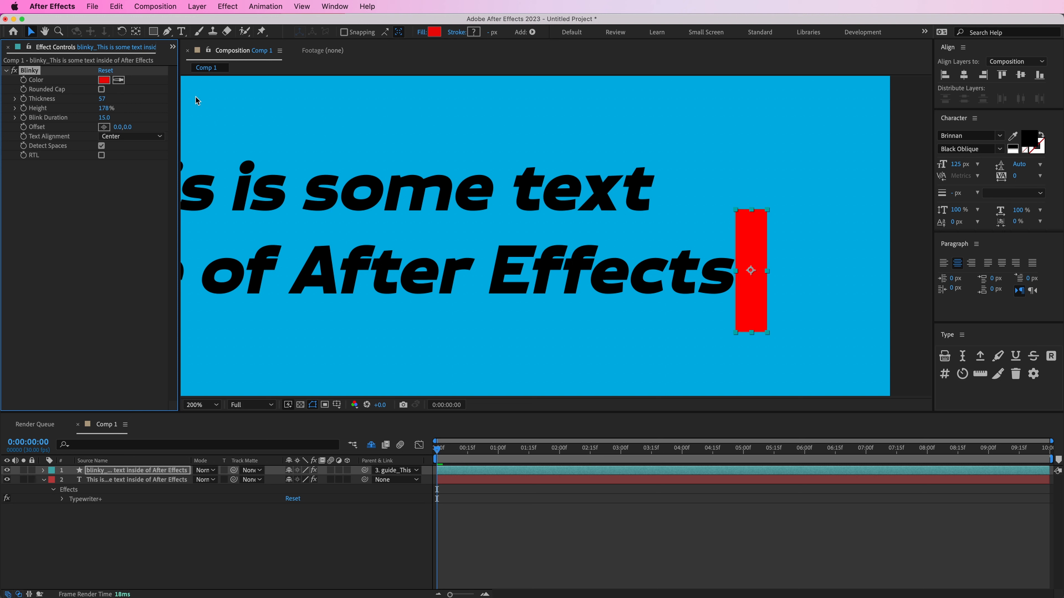
{"action": "left_click", "coordinate": [102, 90]}
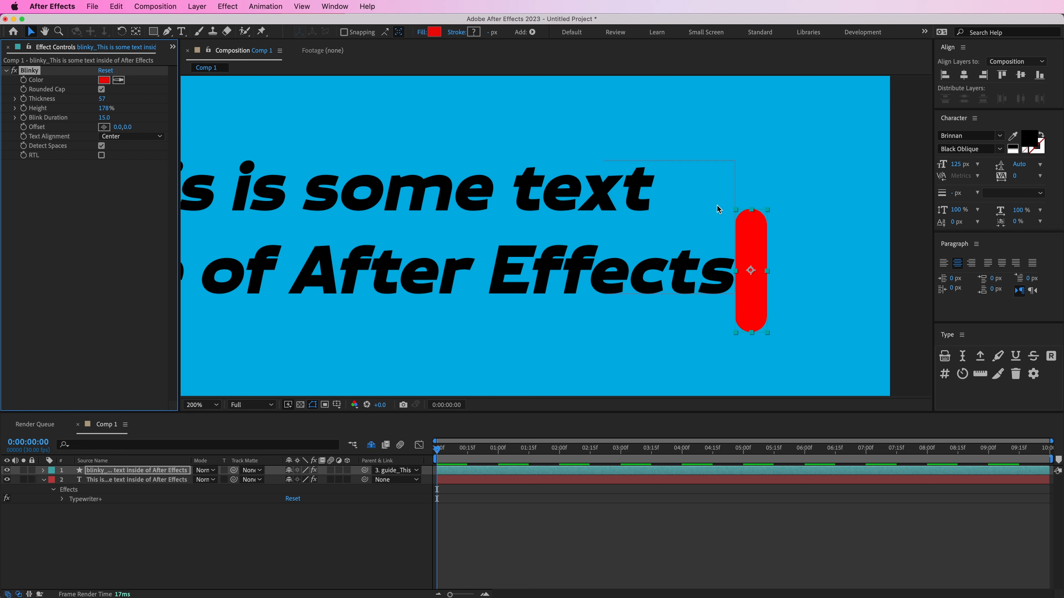
{"action": "left_click", "coordinate": [121, 197]}
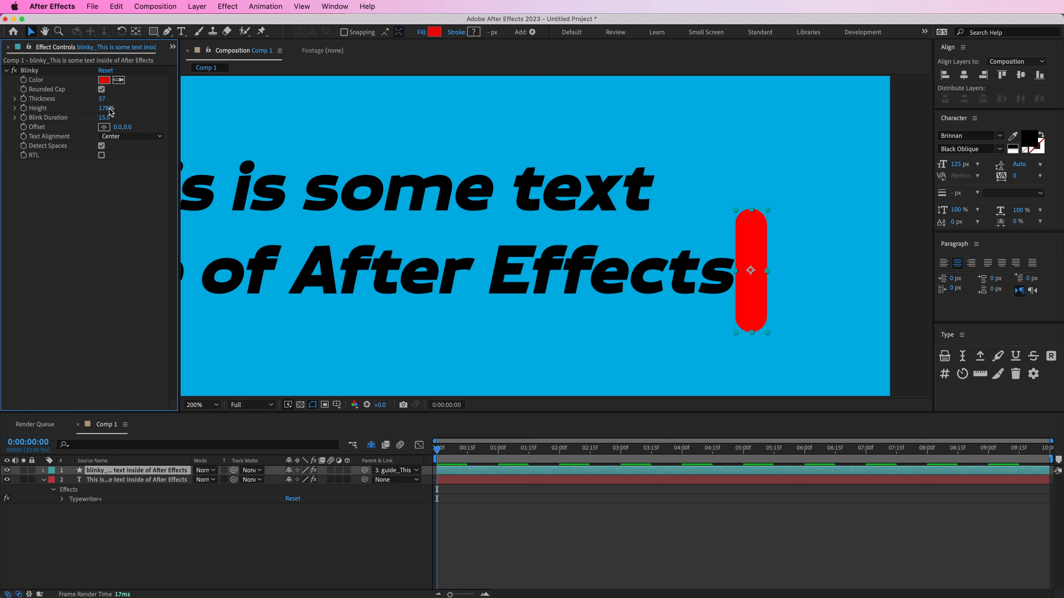
Step: Reshape the cursor into an underscore with 22% height, a thickness of 117 and a vertical offset of 31
{"action": "left_click_drag", "start_coordinate": [111, 111], "coordinate": [27, 116]}
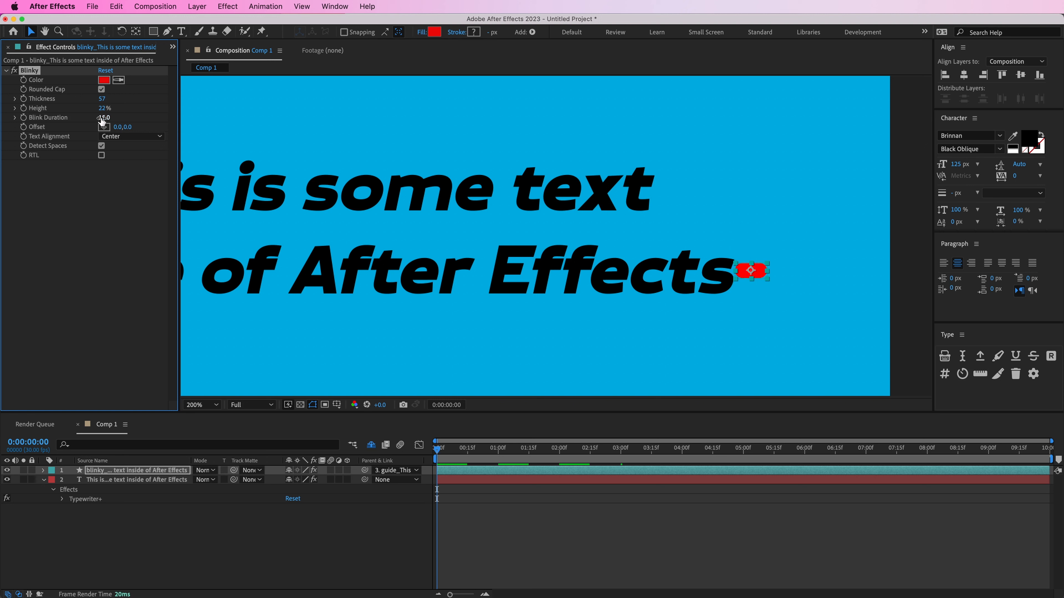
{"action": "left_click_drag", "start_coordinate": [102, 99], "coordinate": [142, 100]}
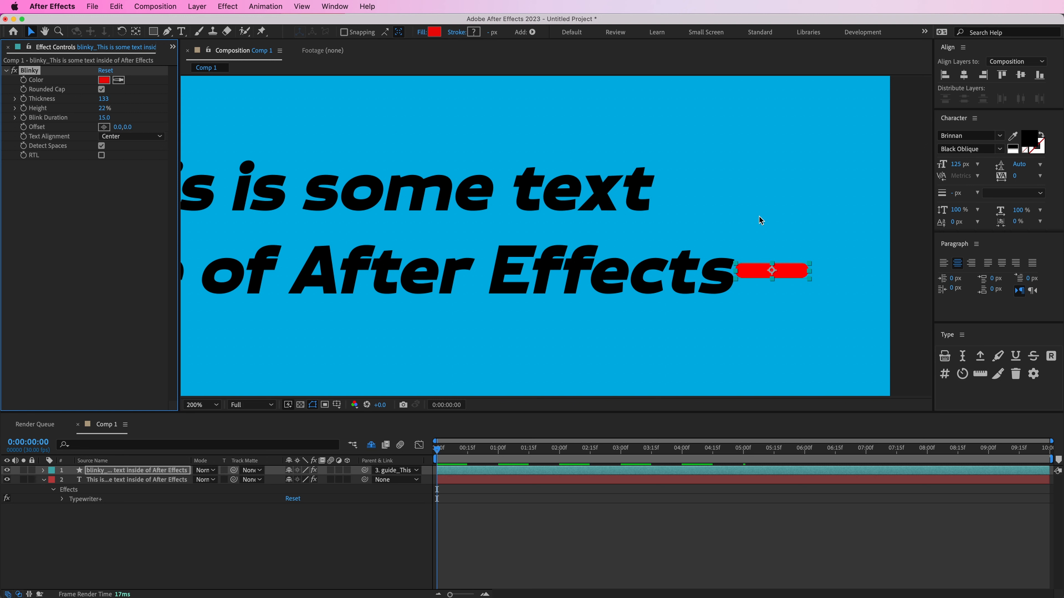
{"action": "left_click", "coordinate": [115, 103]}
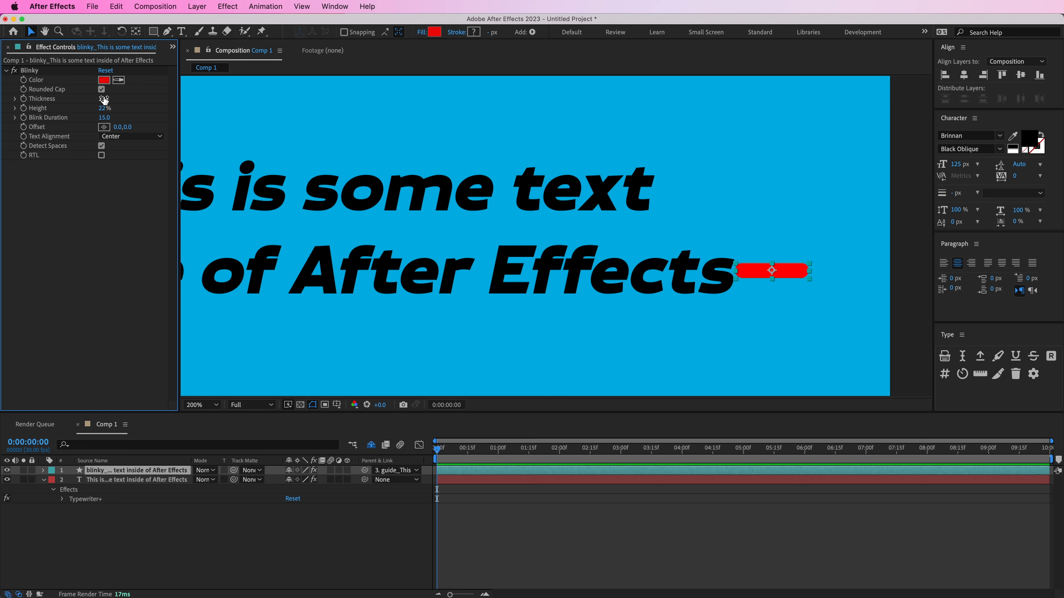
{"action": "left_click", "coordinate": [104, 99]}
{"action": "type", "text": "100"}
{"action": "key", "text": "Return"}
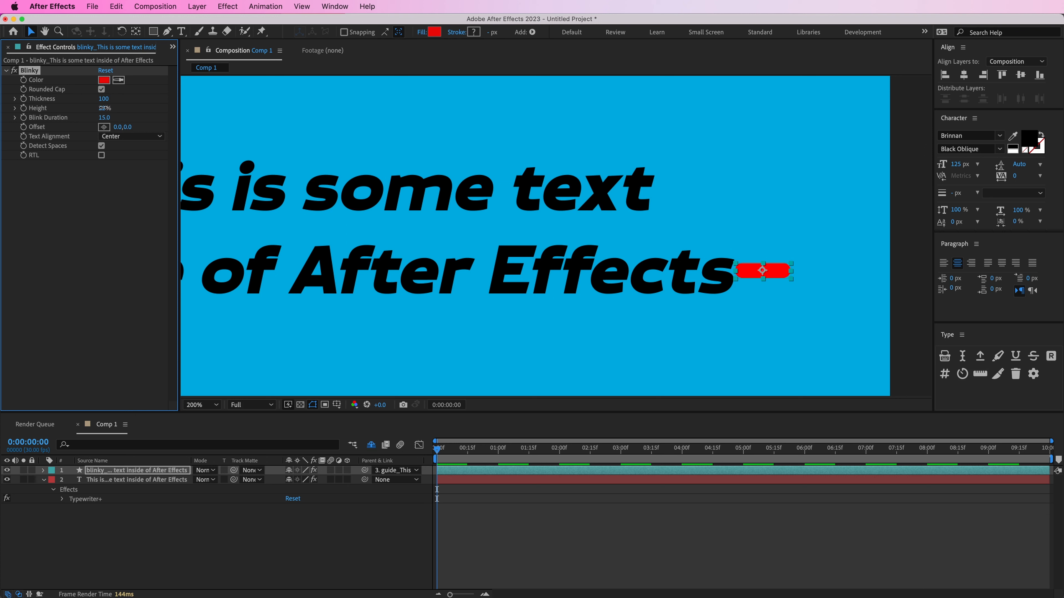
{"action": "left_click_drag", "start_coordinate": [104, 99], "coordinate": [216, 116]}
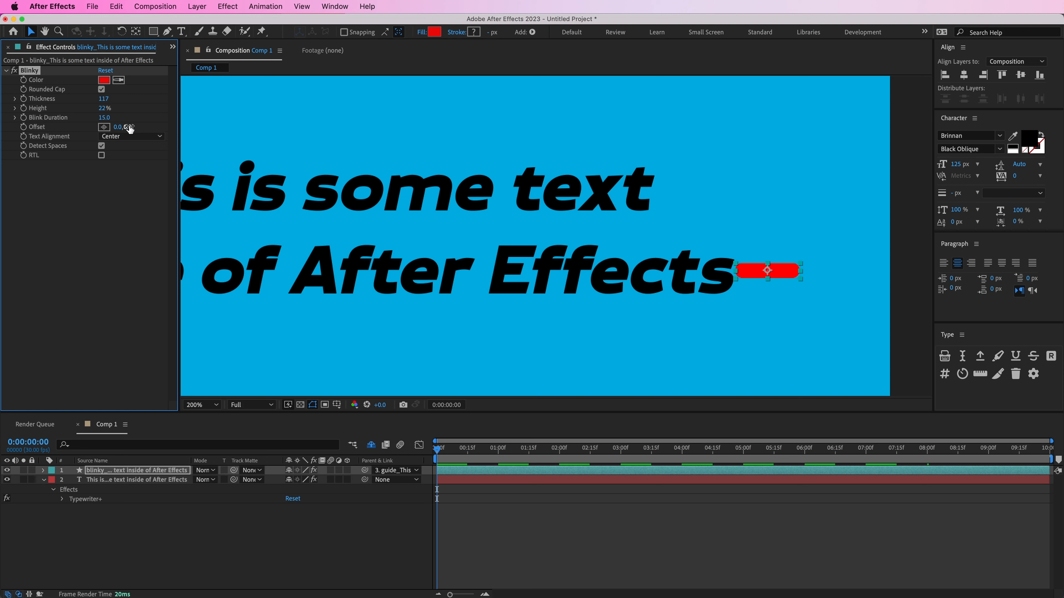
{"action": "left_click_drag", "start_coordinate": [130, 129], "coordinate": [145, 127]}
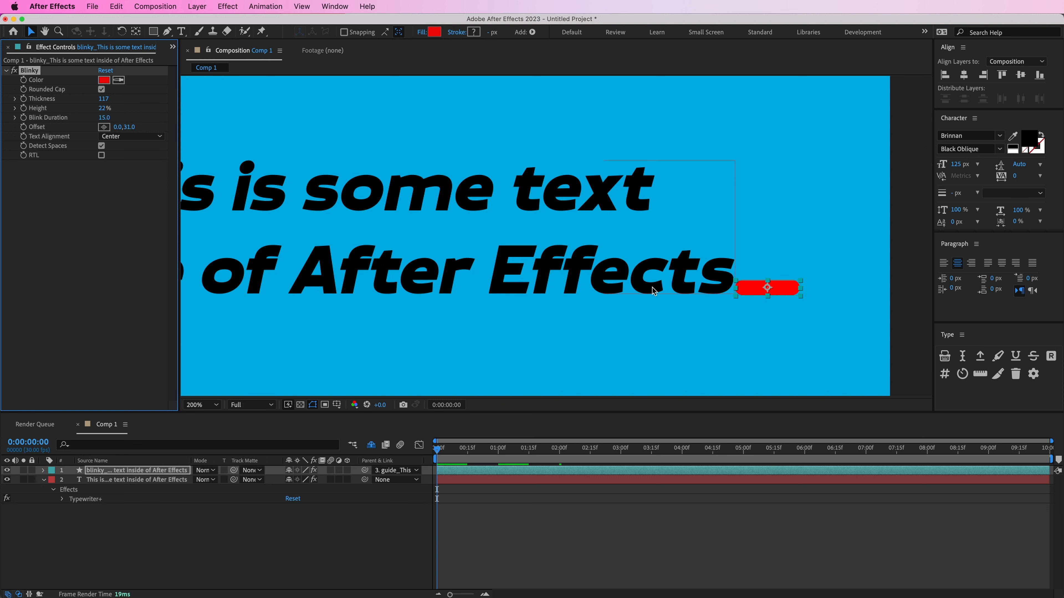
Step: Try replacing the text layer's wording with "dffdsd", then undo the text change
{"action": "double_click", "coordinate": [643, 276]}
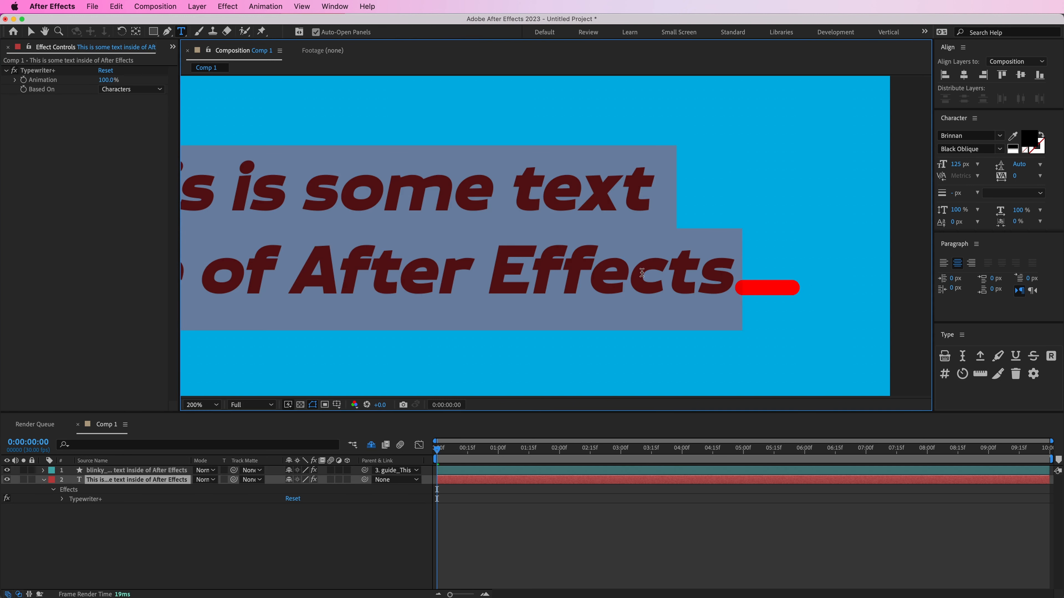
{"action": "type", "text": "dffdsd"}
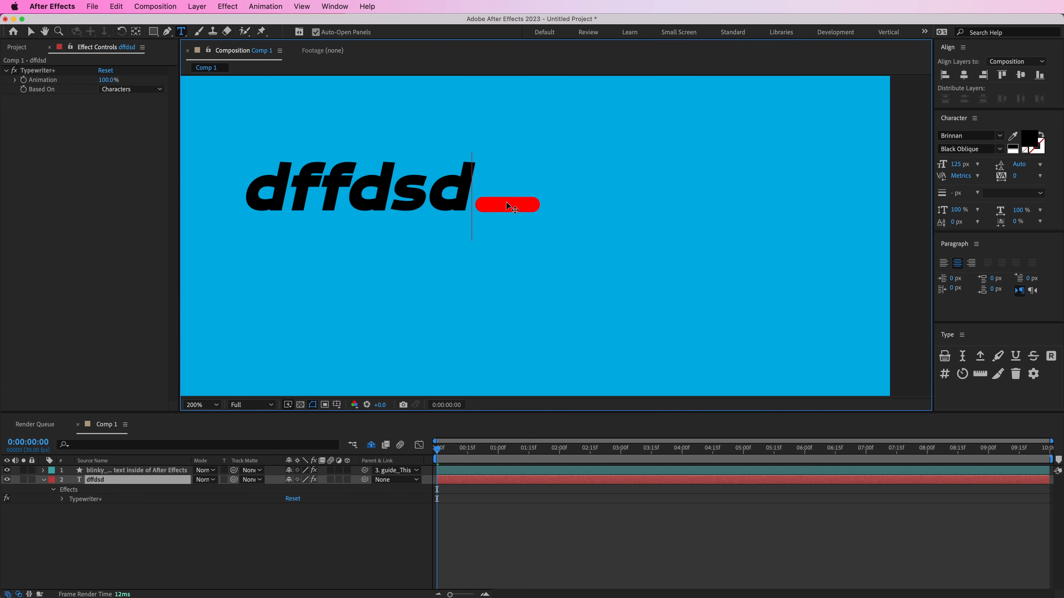
{"action": "key", "text": "super+z"}
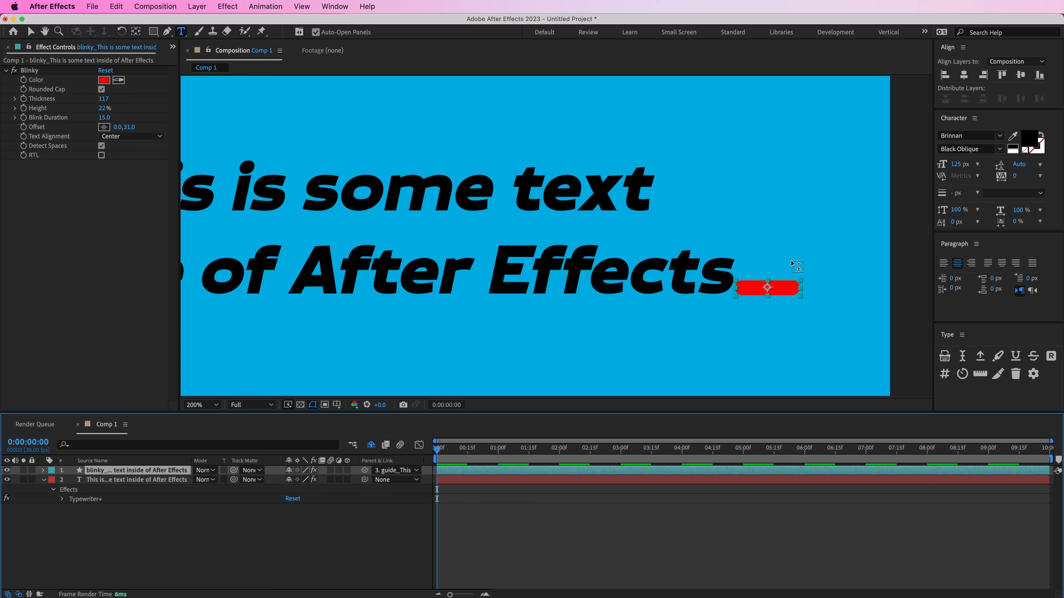
Step: Play back the underscore cursor's blinking, then return the playhead to the start of the composition
{"action": "left_click", "coordinate": [121, 225]}
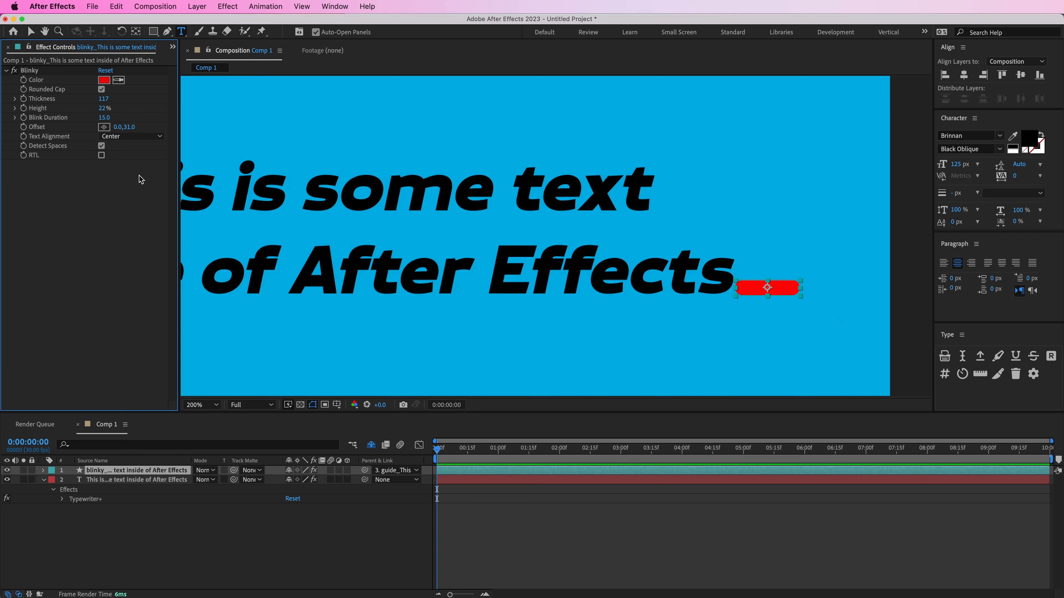
{"action": "left_click", "coordinate": [488, 500]}
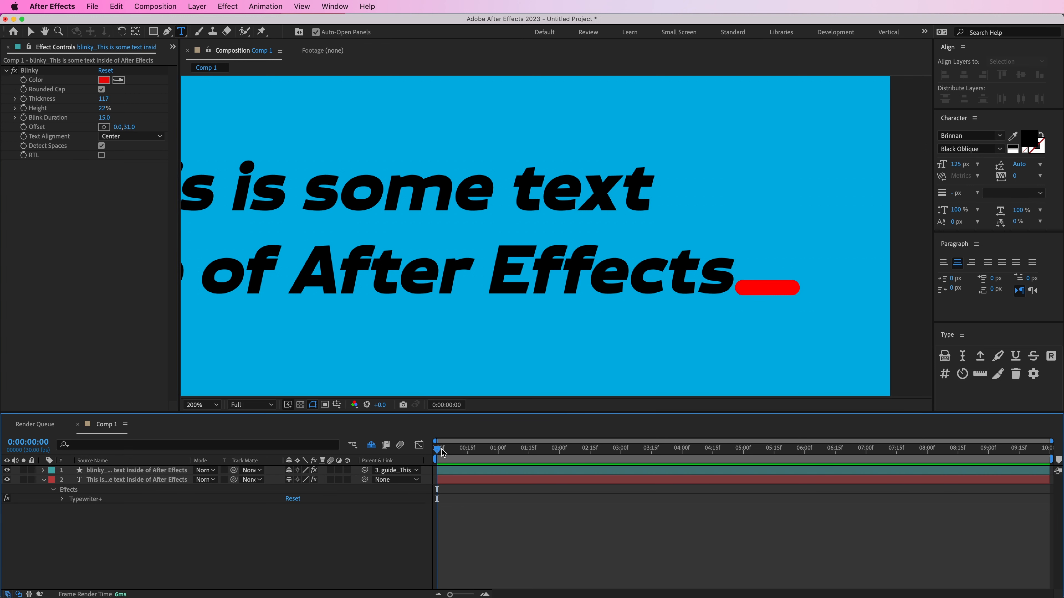
{"action": "key", "text": "space"}
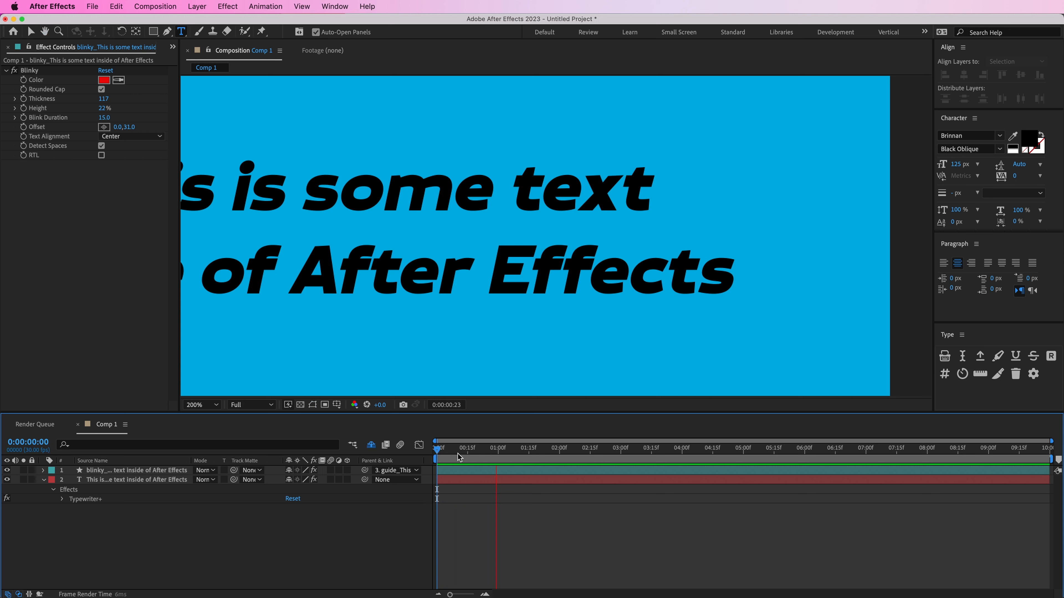
{"action": "key", "text": "space"}
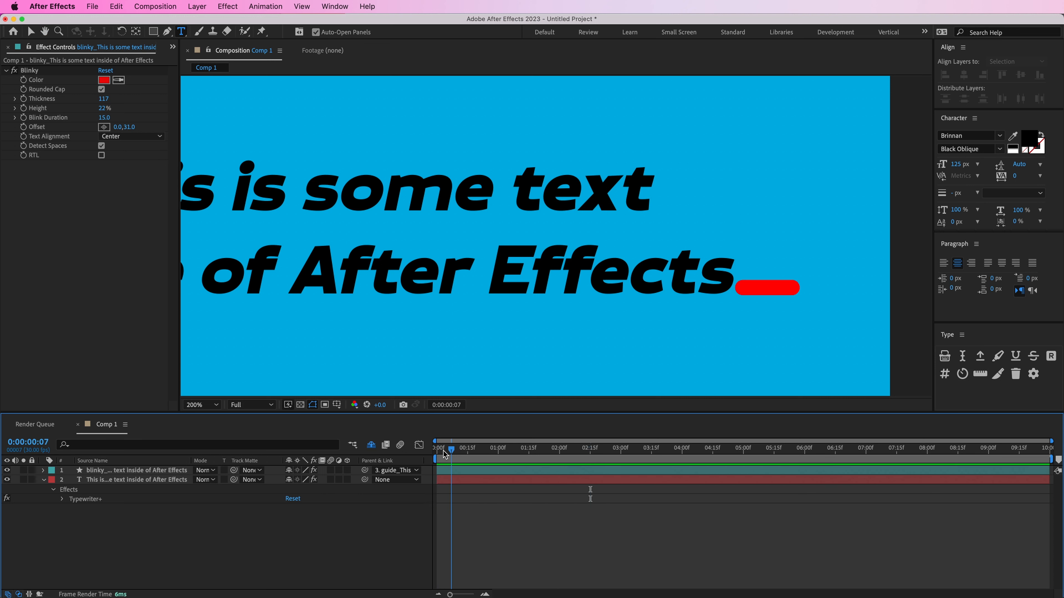
{"action": "left_click_drag", "start_coordinate": [445, 455], "coordinate": [423, 455]}
Step: Try a Blink Duration of 5 on the Blinky cursor, preview it, and undo the change
{"action": "left_click", "coordinate": [109, 117]}
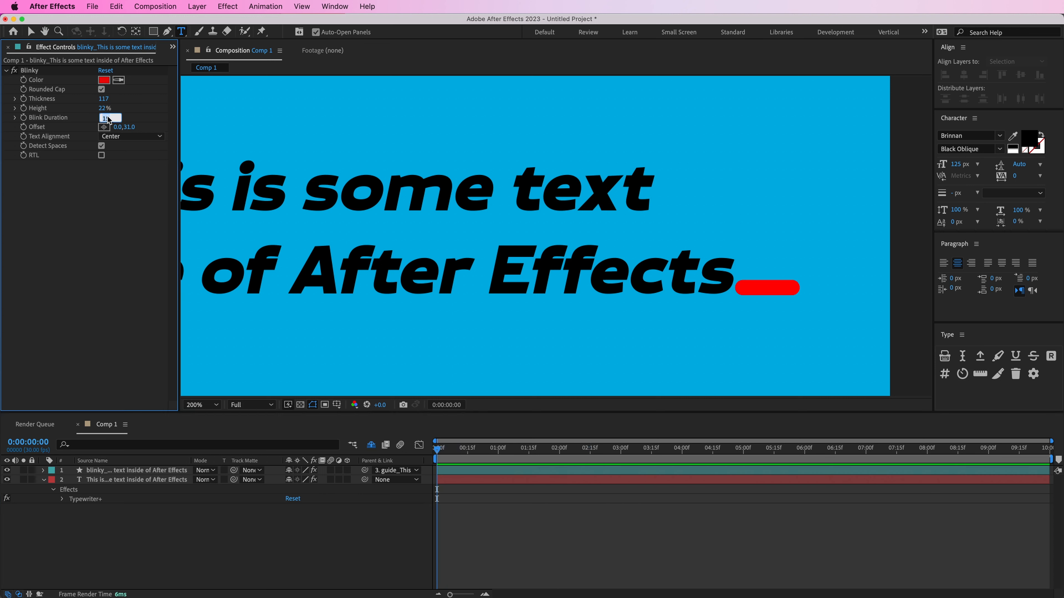
{"action": "type", "text": "5"}
{"action": "key", "text": "Return"}
{"action": "left_click", "coordinate": [97, 209]}
{"action": "key", "text": "space"}
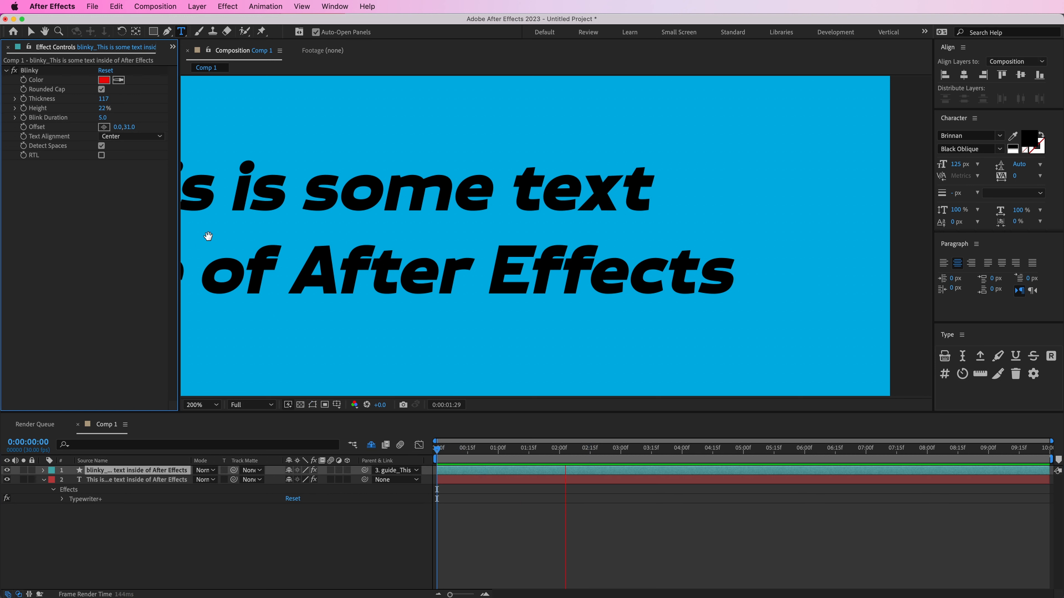
{"action": "key", "text": "super+z"}
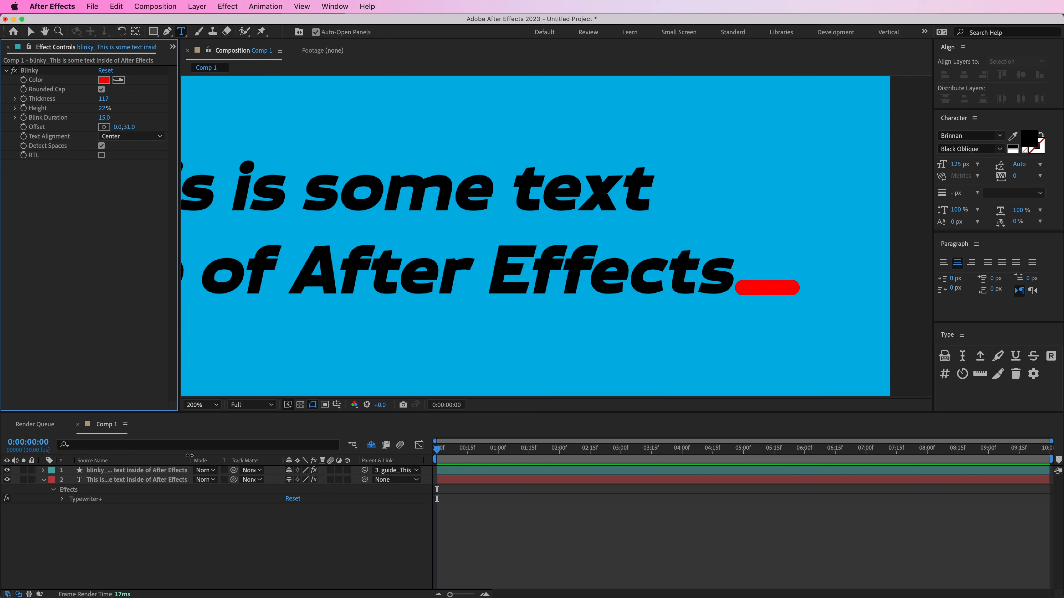
Step: Try right-aligning the text layer and matching Blinky's Text Alignment to Right, then undo both alignment changes
{"action": "left_click", "coordinate": [172, 480]}
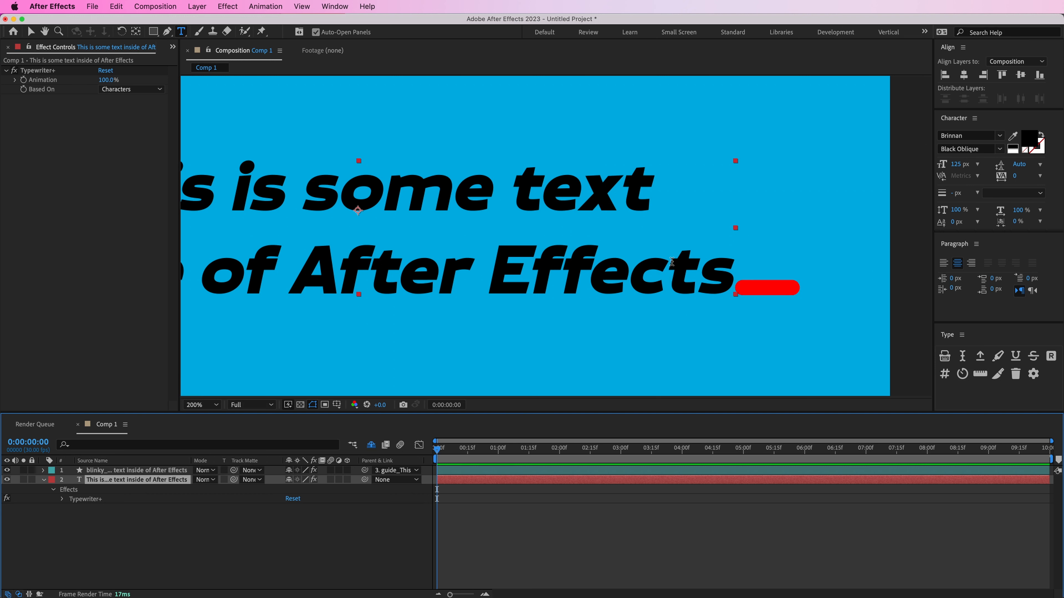
{"action": "left_click", "coordinate": [971, 263]}
{"action": "scroll", "coordinate": [650, 240], "scroll_direction": "down", "scroll_amount": 2}
{"action": "scroll", "coordinate": [672, 241], "scroll_direction": "up", "scroll_amount": 1}
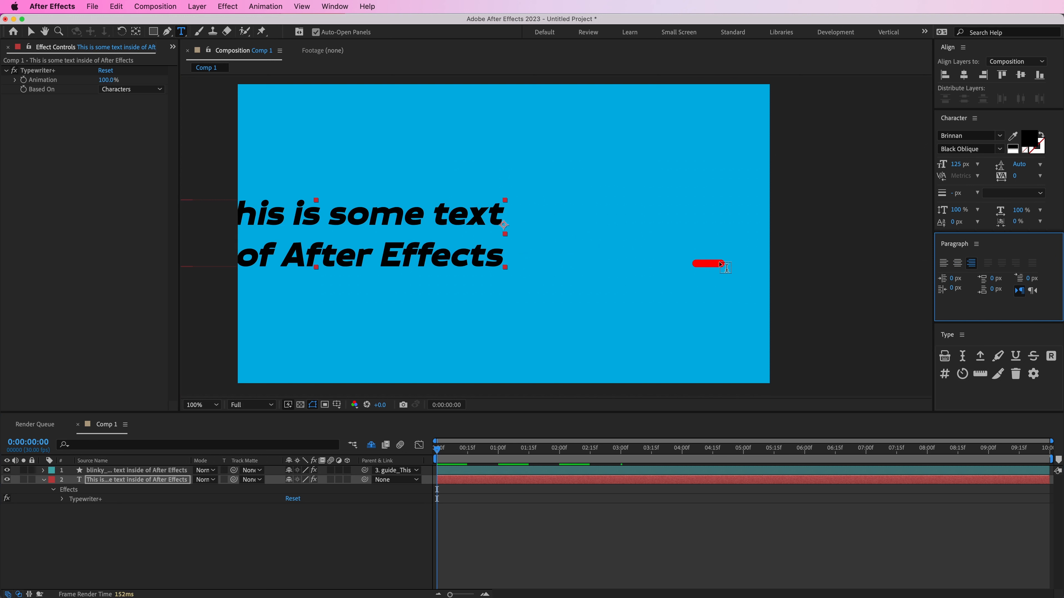
{"action": "left_click", "coordinate": [701, 470]}
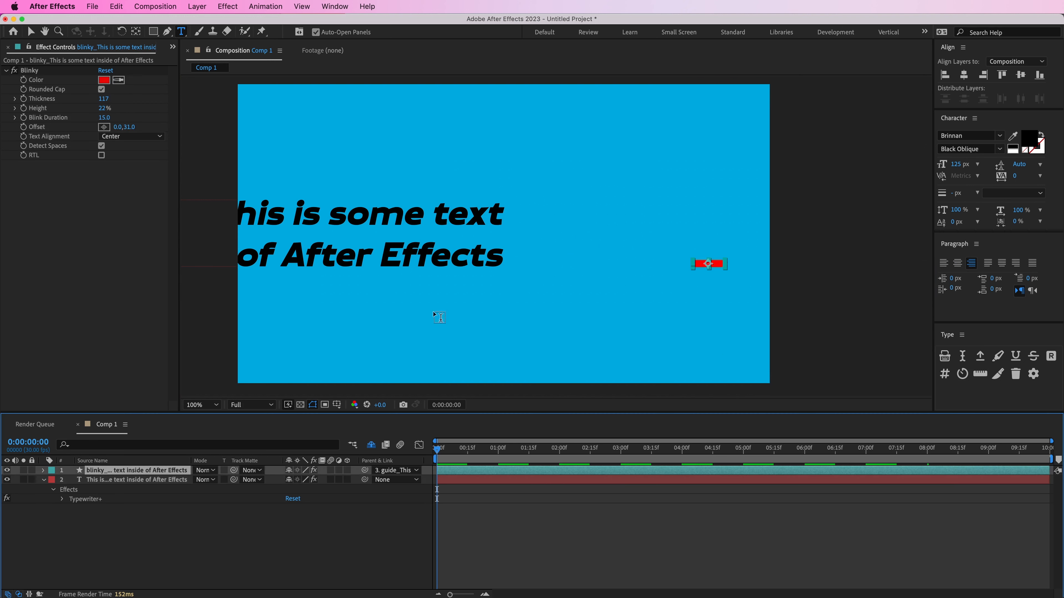
{"action": "left_click", "coordinate": [131, 137]}
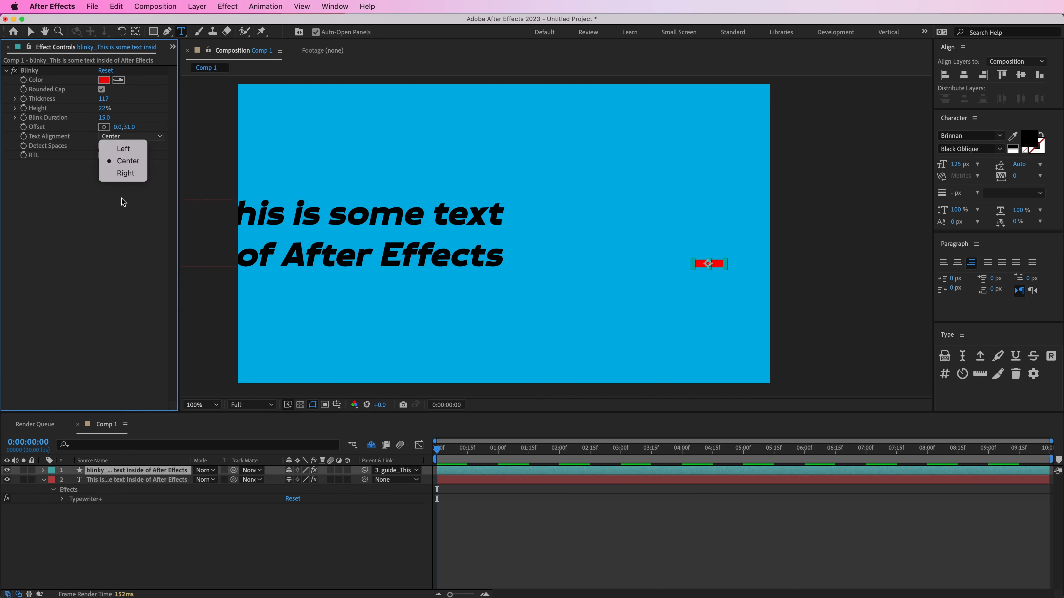
{"action": "left_click", "coordinate": [121, 176]}
{"action": "key", "text": "super+z"}
{"action": "key", "text": "super+z"}
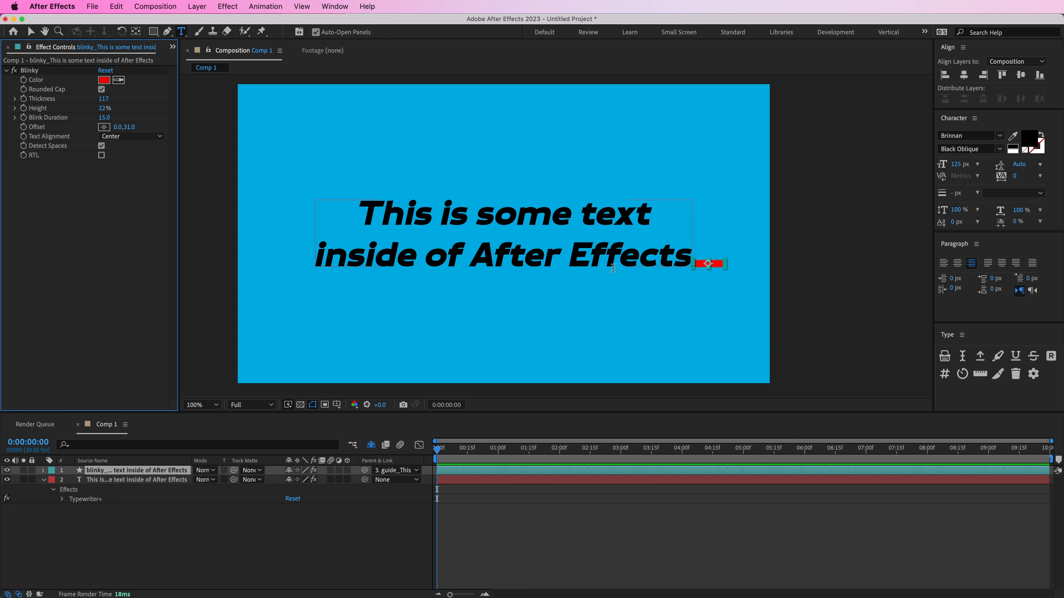
Step: Add a trailing space after "Effects" at the end of the text layer
{"action": "left_click", "coordinate": [579, 480]}
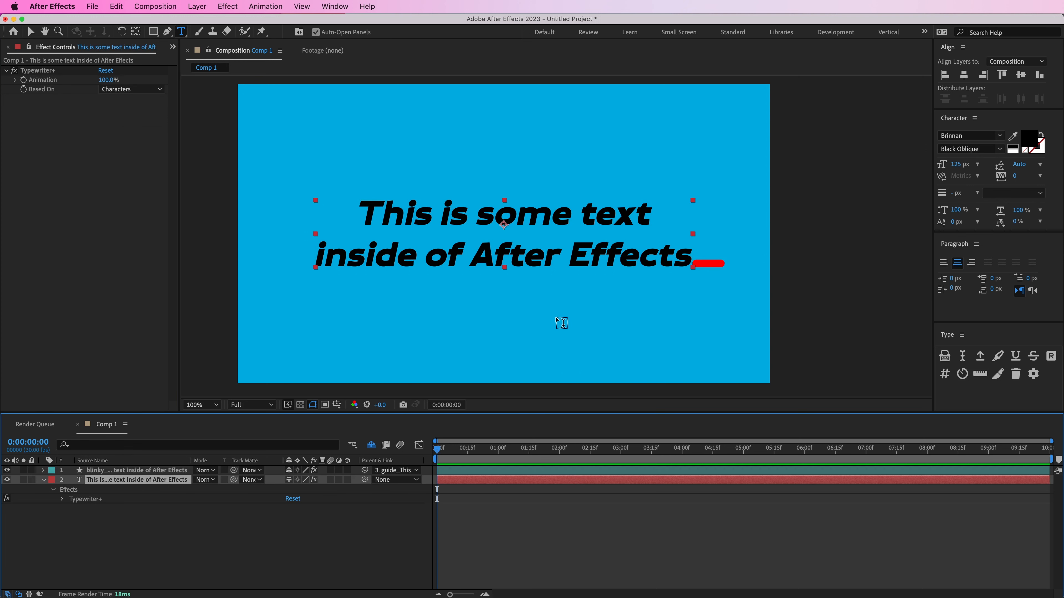
{"action": "key", "text": "v"}
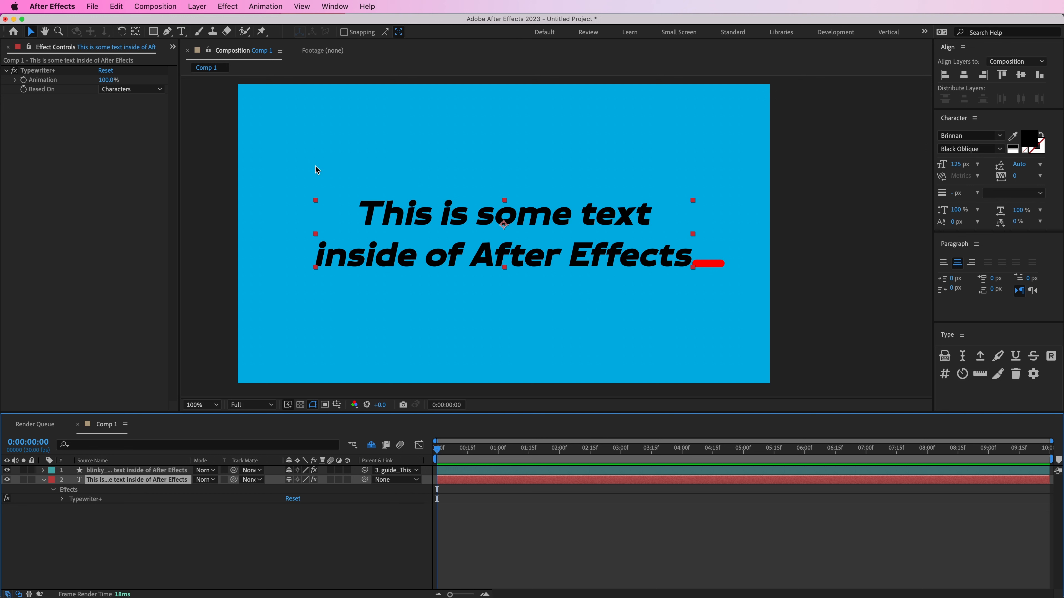
{"action": "left_click", "coordinate": [687, 258]}
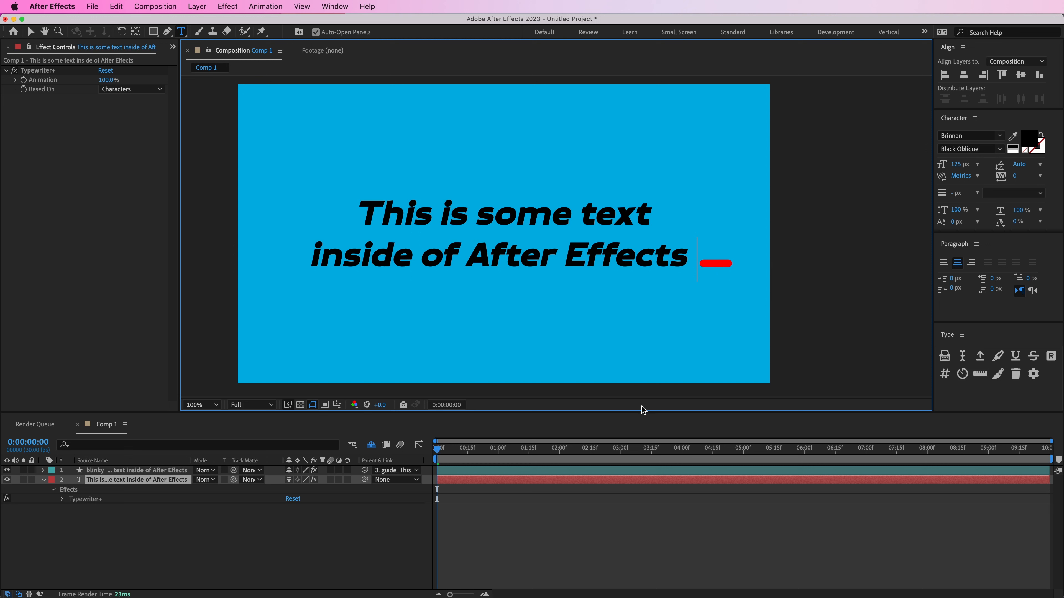
{"action": "left_click", "coordinate": [643, 481]}
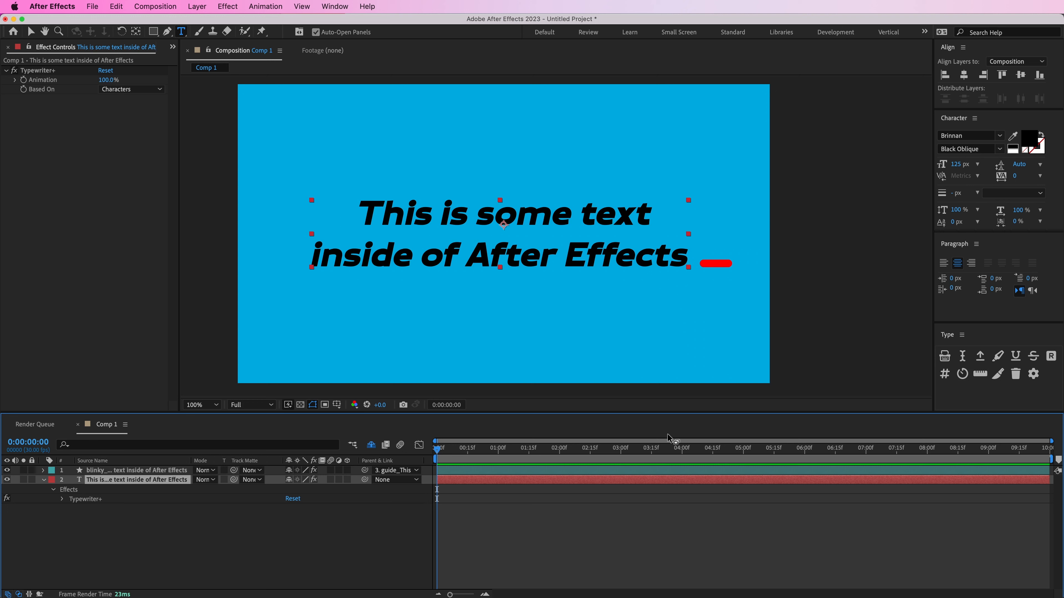
Step: Test the Blinky cursor's Detect Spaces option off and back on, then its RTL option on and back off
{"action": "left_click", "coordinate": [663, 472]}
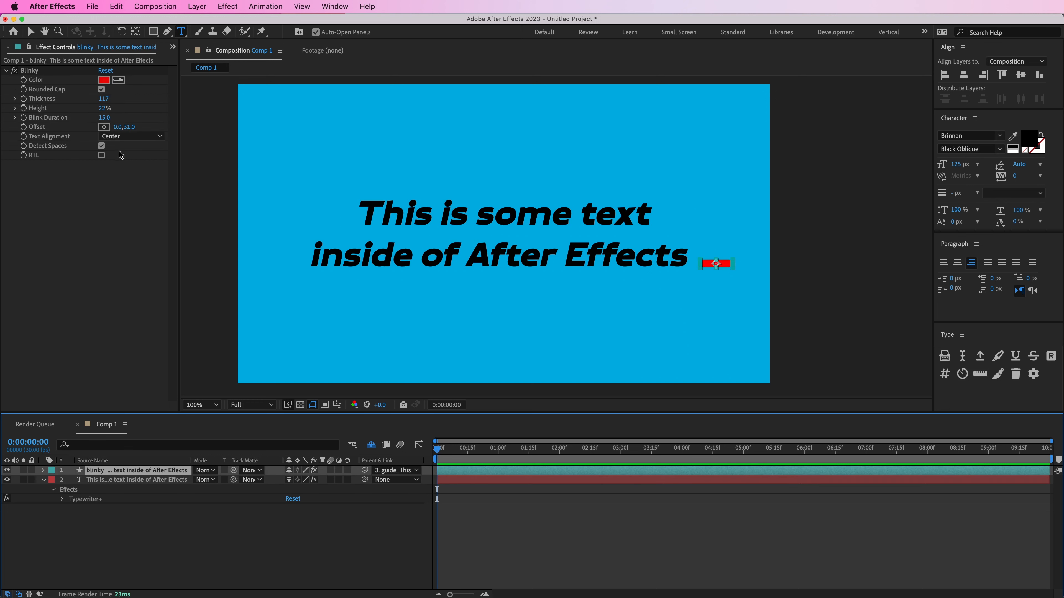
{"action": "left_click", "coordinate": [101, 145]}
{"action": "left_click", "coordinate": [101, 146]}
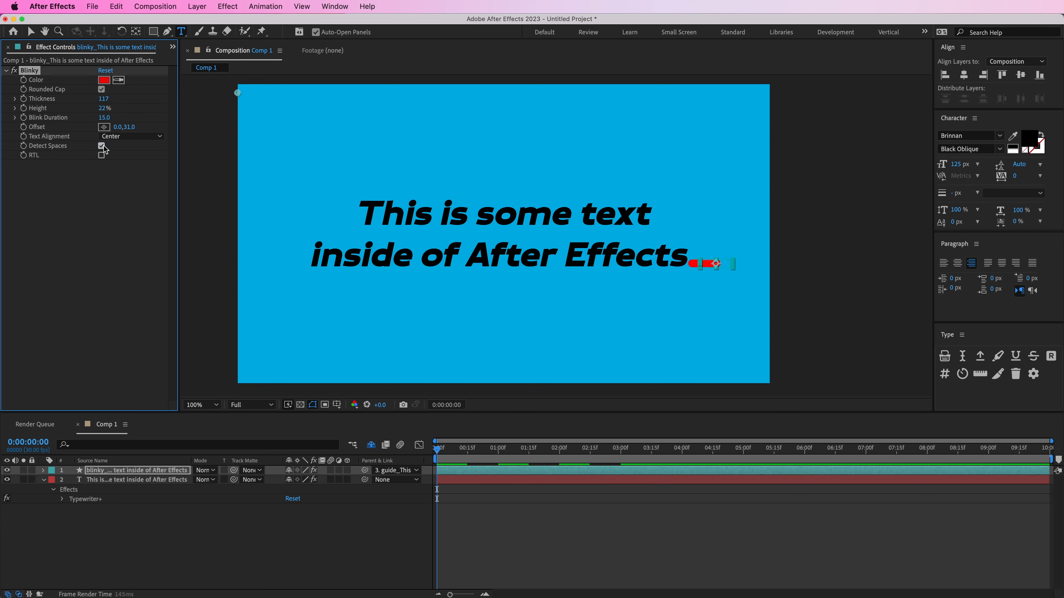
{"action": "left_click", "coordinate": [77, 173]}
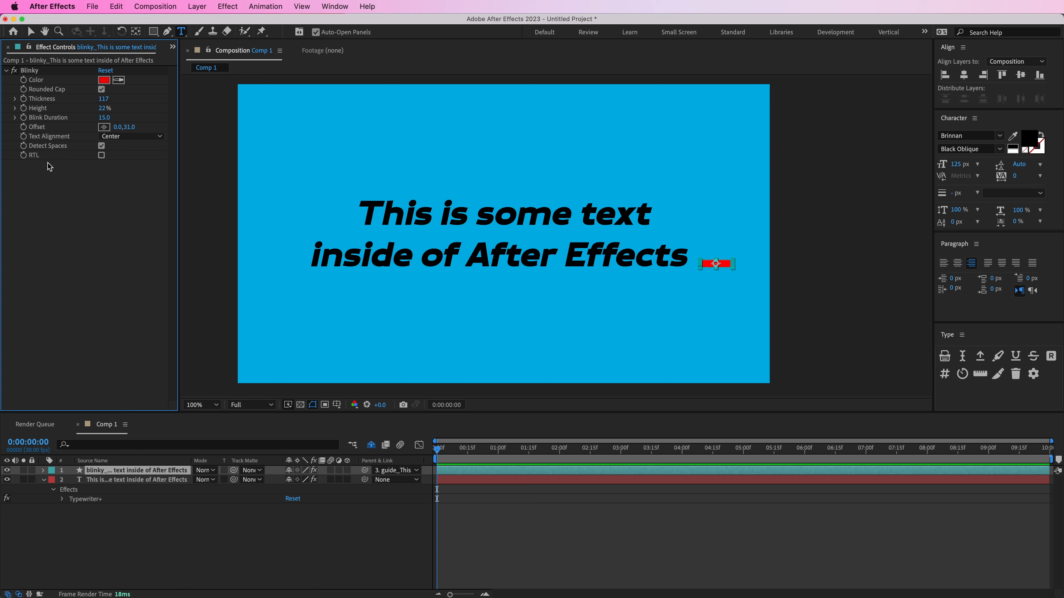
{"action": "left_click", "coordinate": [101, 155]}
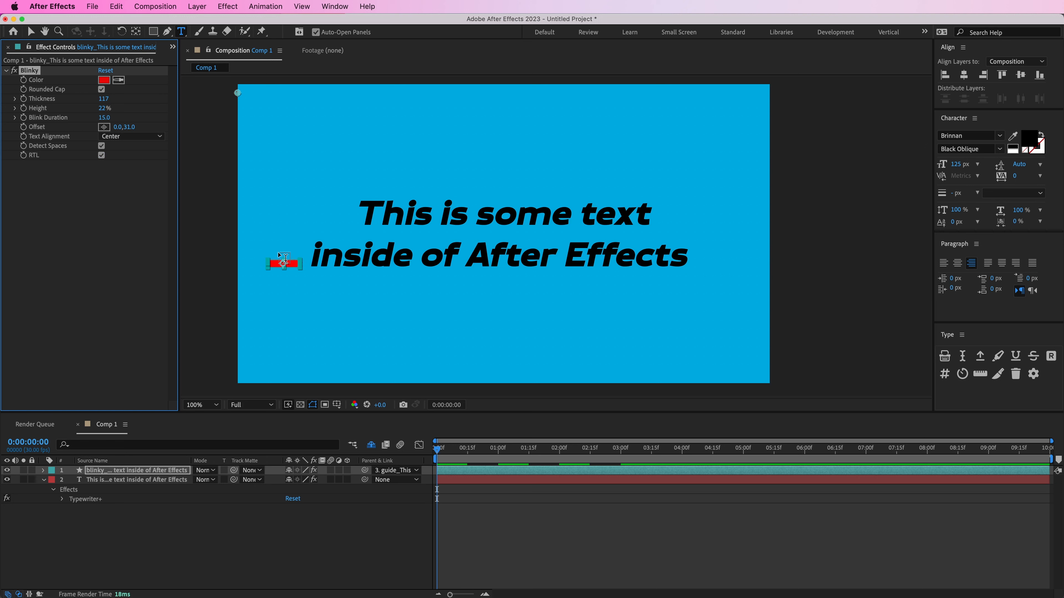
{"action": "left_click", "coordinate": [102, 155]}
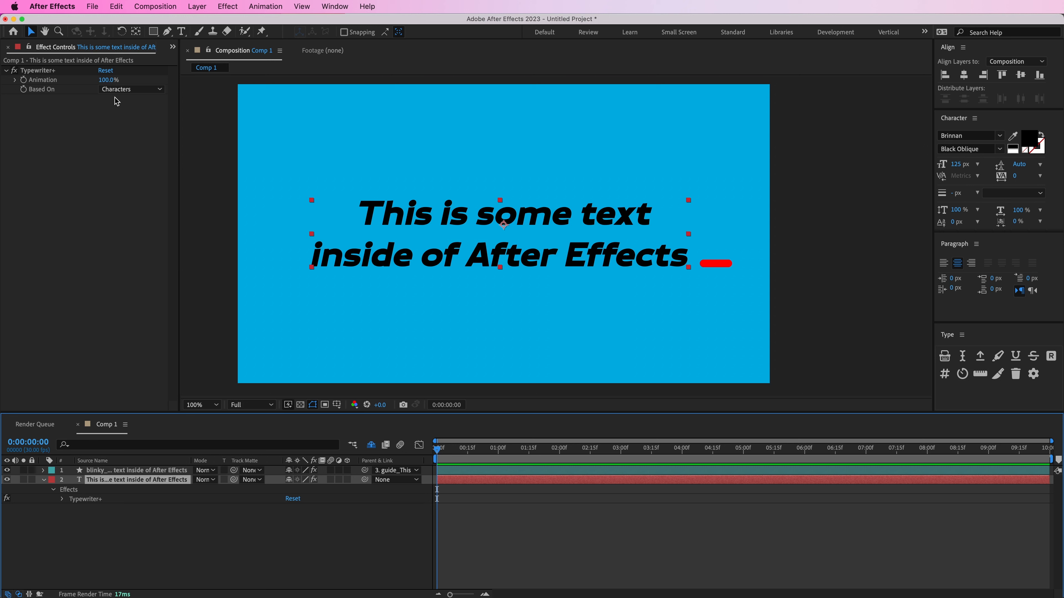
Step: Try the text layer's Typewriter+ Animation at 40%, then restore it to 100% and play the timeline
{"action": "left_click_drag", "start_coordinate": [108, 80], "coordinate": [66, 71]}
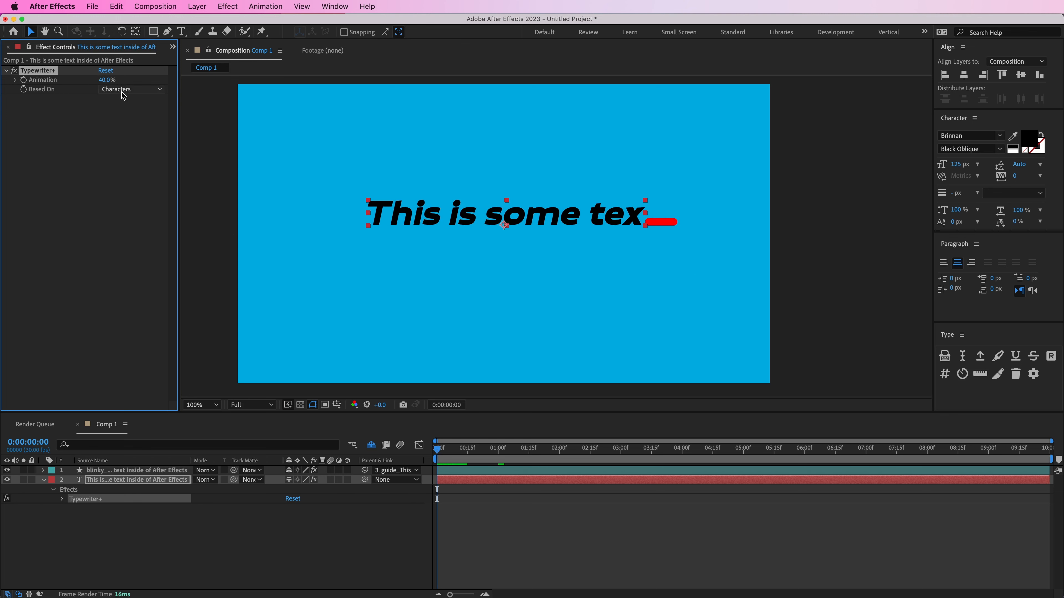
{"action": "left_click_drag", "start_coordinate": [123, 95], "coordinate": [346, 250]}
{"action": "left_click", "coordinate": [454, 424]}
{"action": "key", "text": "space"}
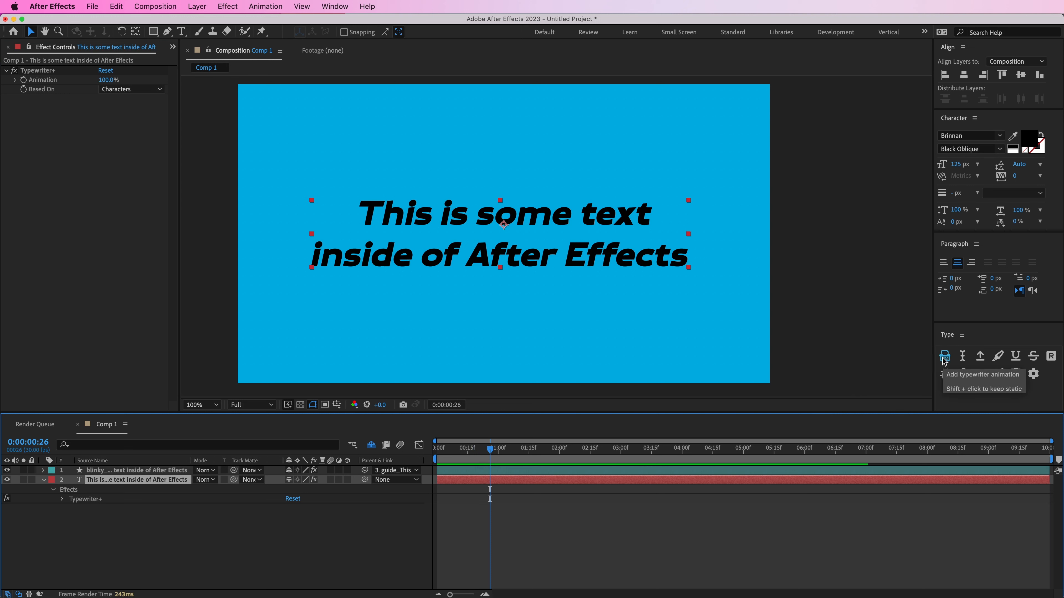
Step: Add the keyframed typewriter animation to the text layer at 0:00:00:26 and preview it
{"action": "left_click", "coordinate": [944, 357]}
{"action": "left_click", "coordinate": [552, 537]}
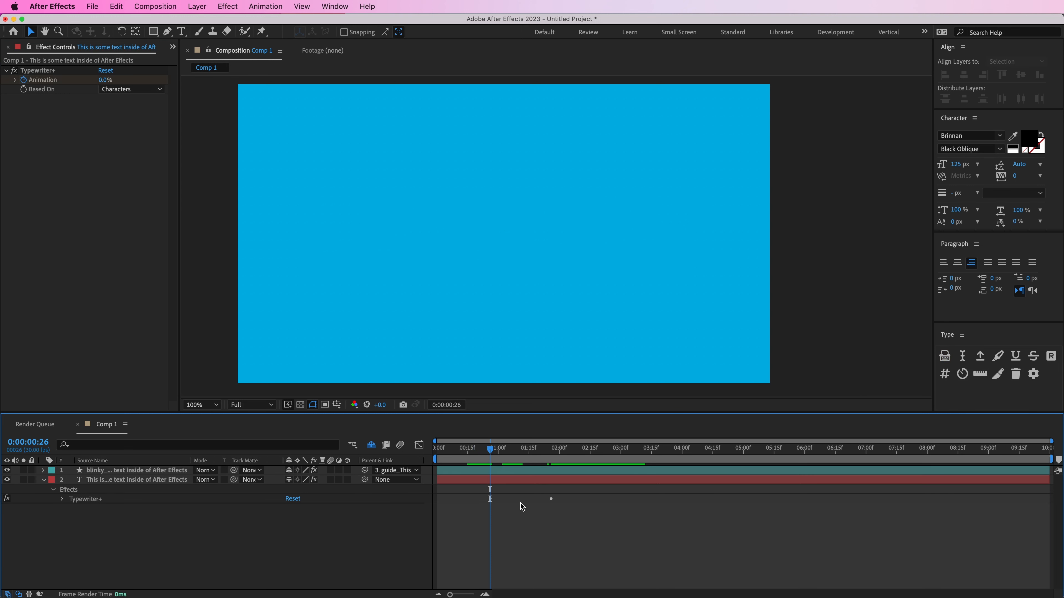
{"action": "key", "text": "space"}
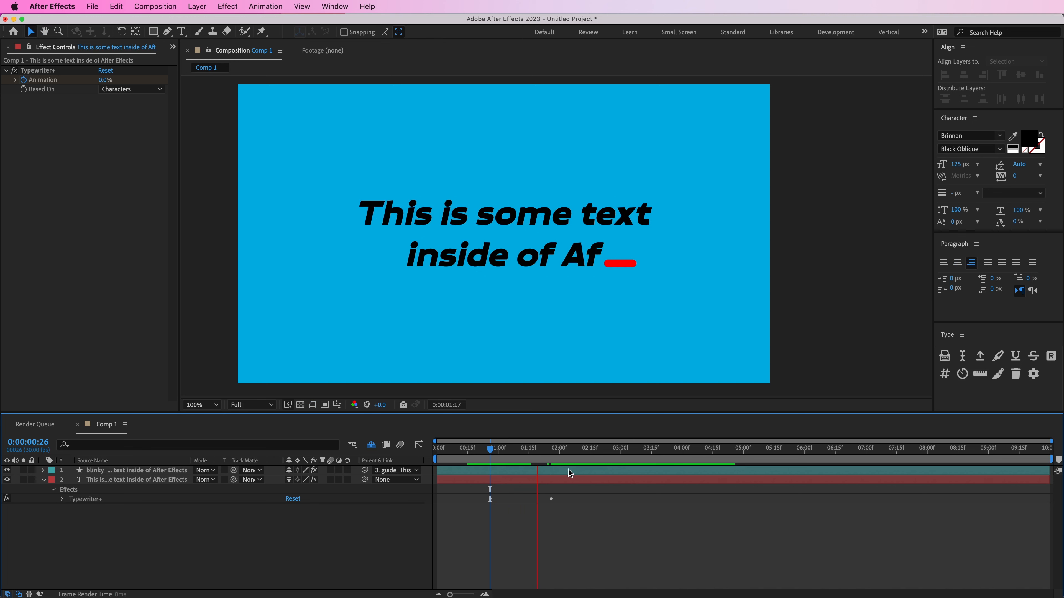
{"action": "key", "text": "space"}
Step: Remove all Type effects from the text layer, then add a fresh Blinky cursor at 0:00:01:20
{"action": "left_click", "coordinate": [782, 496]}
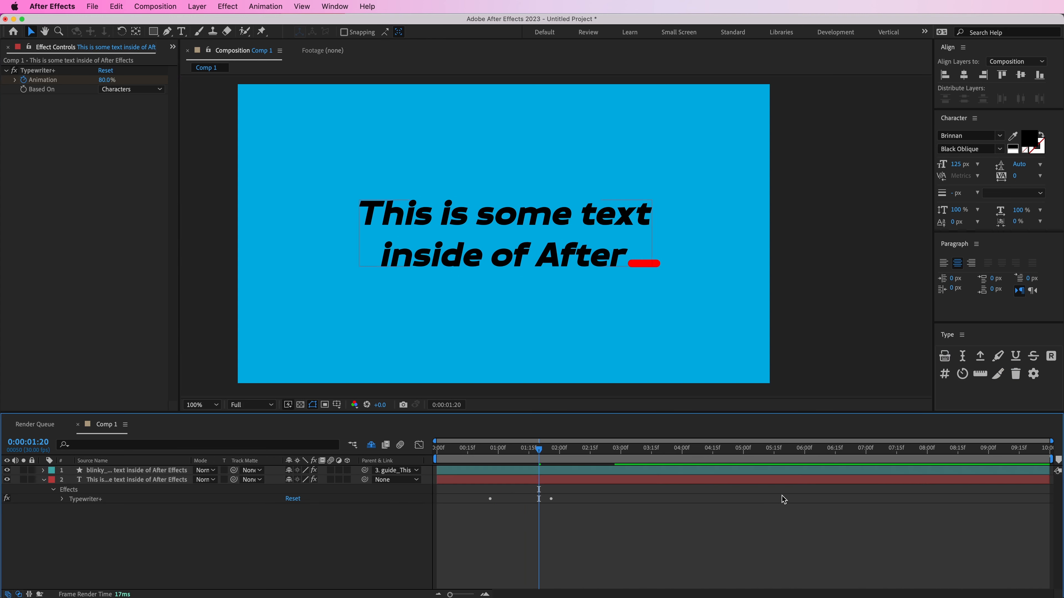
{"action": "left_click", "coordinate": [884, 480]}
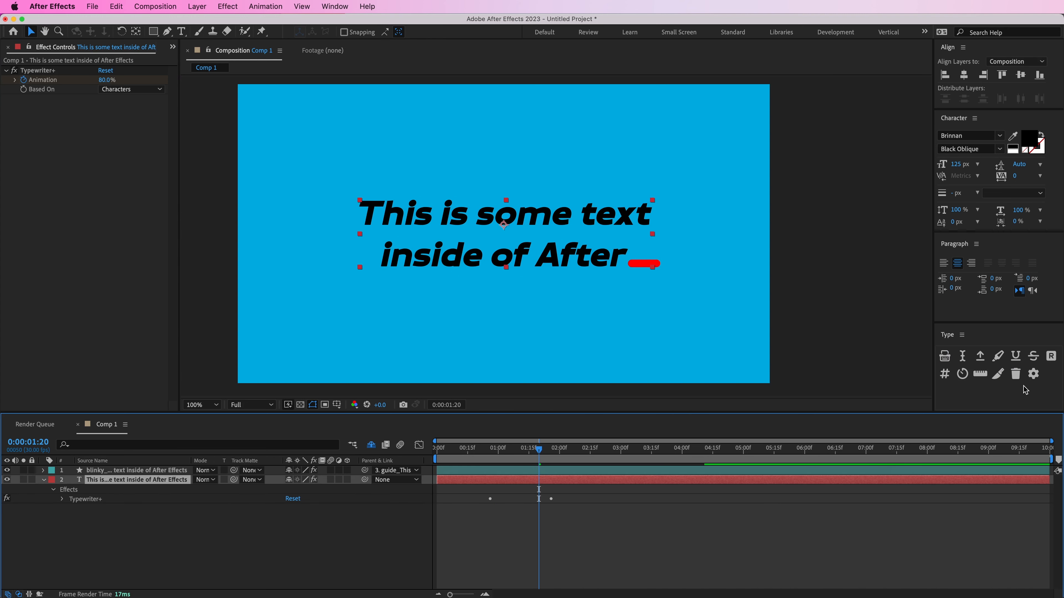
{"action": "left_click", "coordinate": [963, 358]}
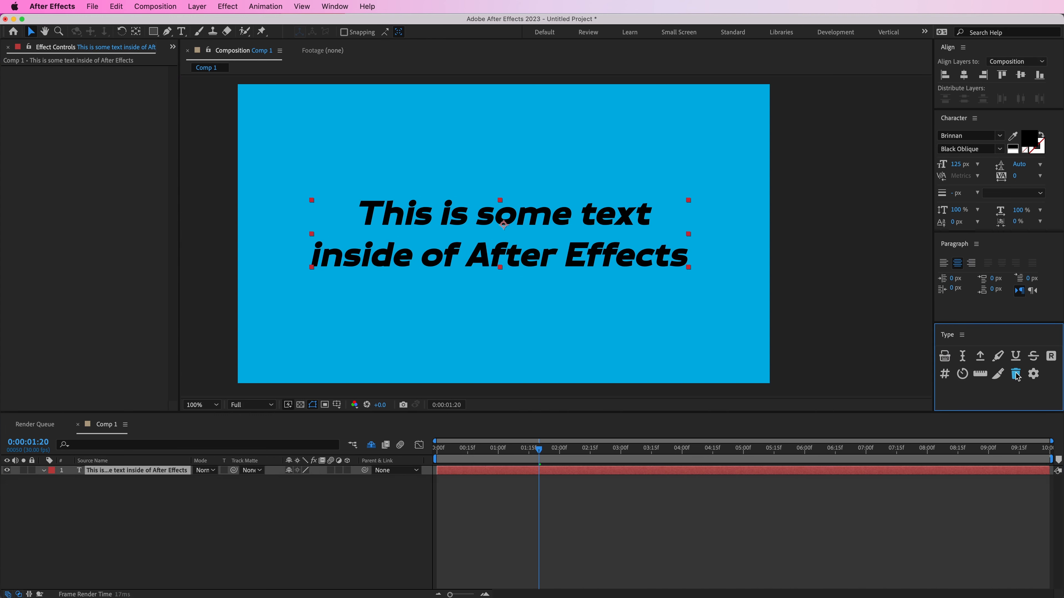
{"action": "left_click", "coordinate": [962, 357]}
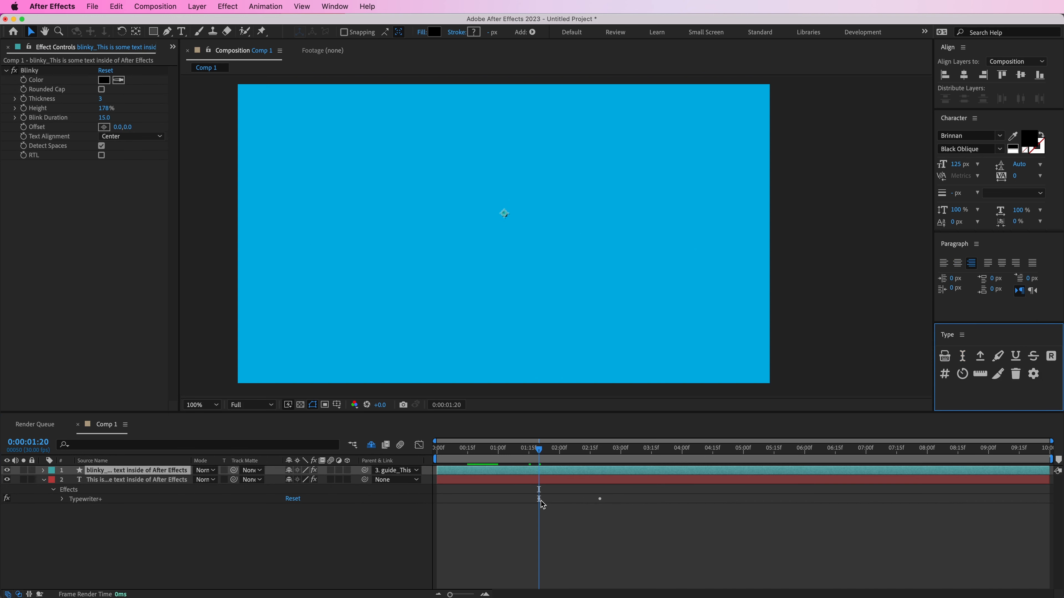
Step: Reveal the text layer's Typewriter+ Animation keyframes and play back the timeline
{"action": "left_click", "coordinate": [542, 485]}
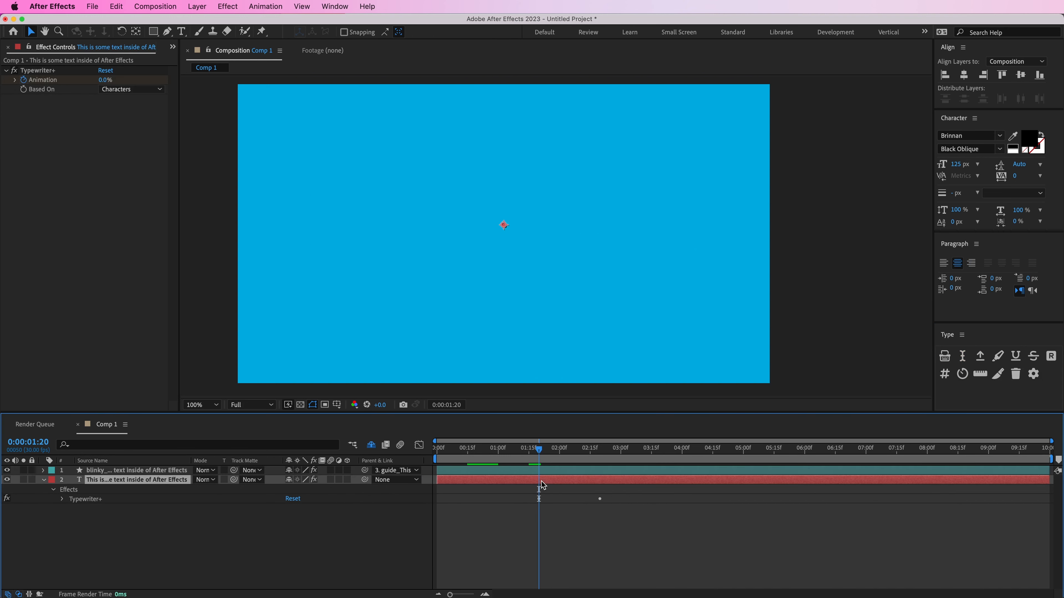
{"action": "key", "text": "u"}
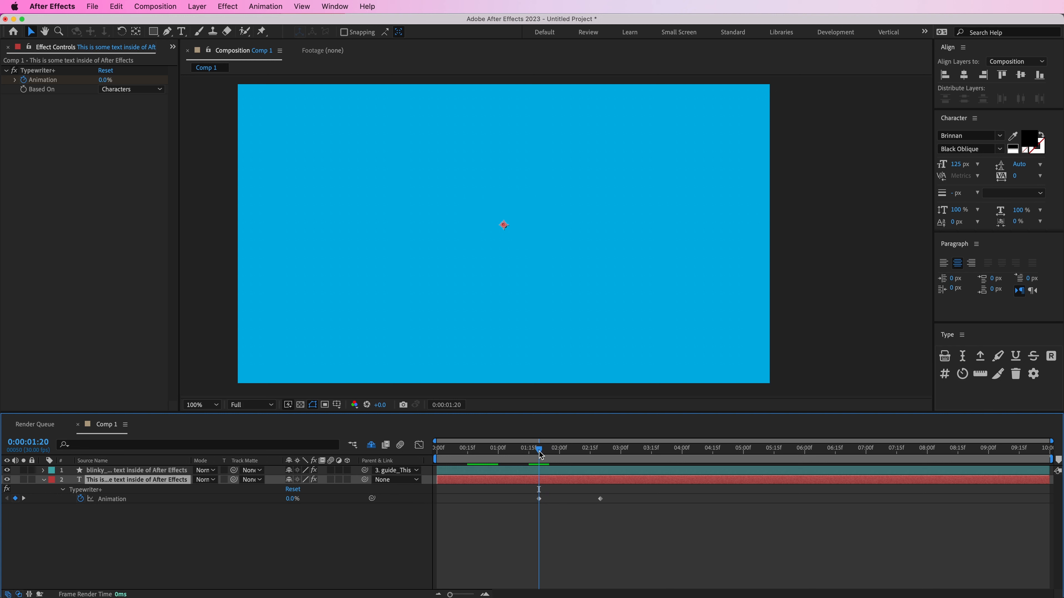
{"action": "key", "text": "space"}
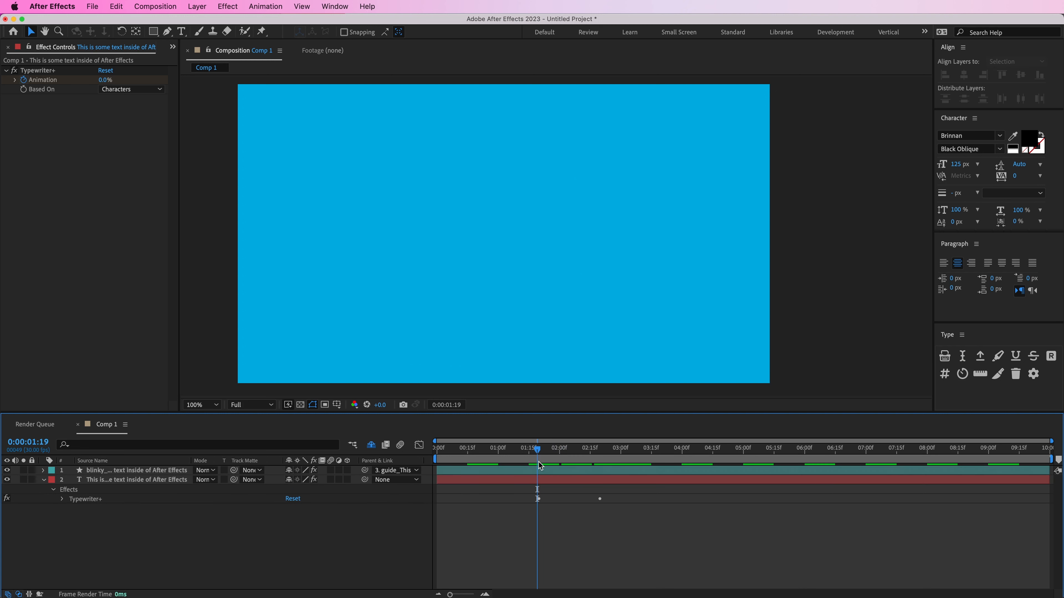
Step: Scrub the timeline through the typewriter animation and examine the guide layer beneath the text layer
{"action": "left_click_drag", "start_coordinate": [538, 451], "coordinate": [564, 461]}
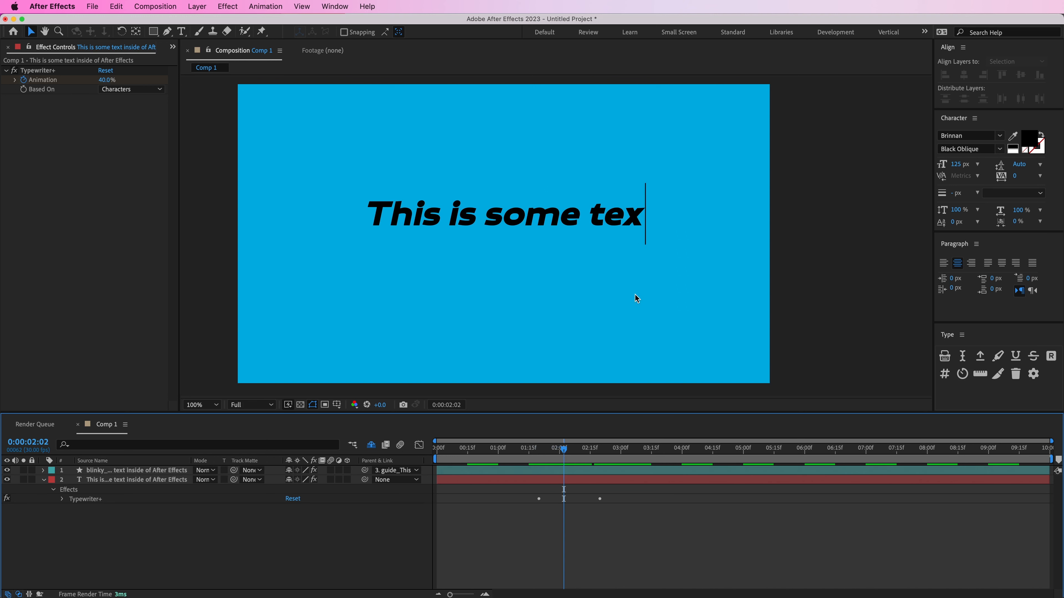
{"action": "left_click_drag", "start_coordinate": [559, 456], "coordinate": [549, 457]}
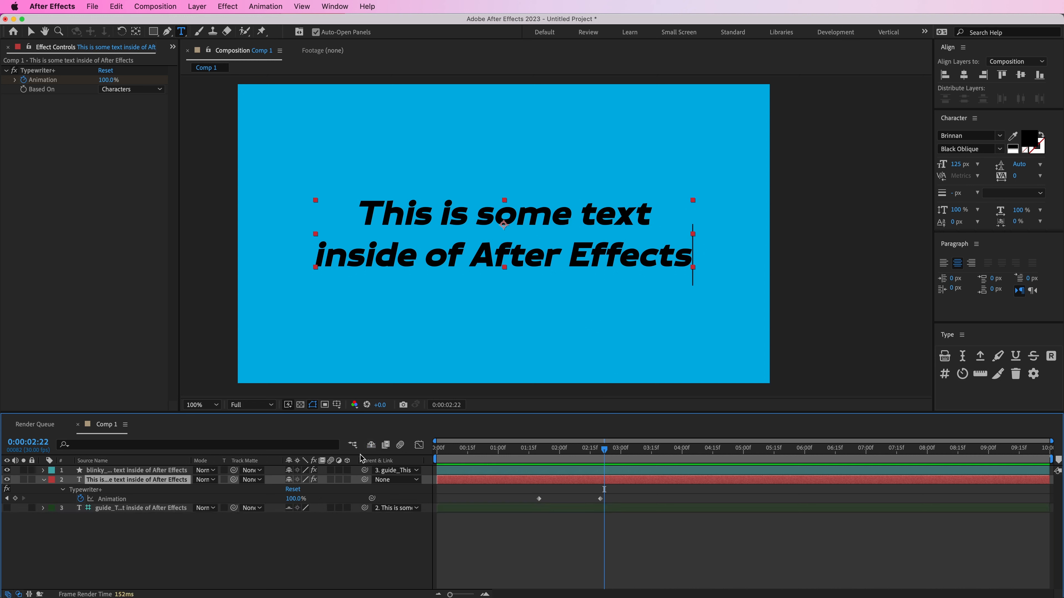
{"action": "left_click", "coordinate": [162, 529]}
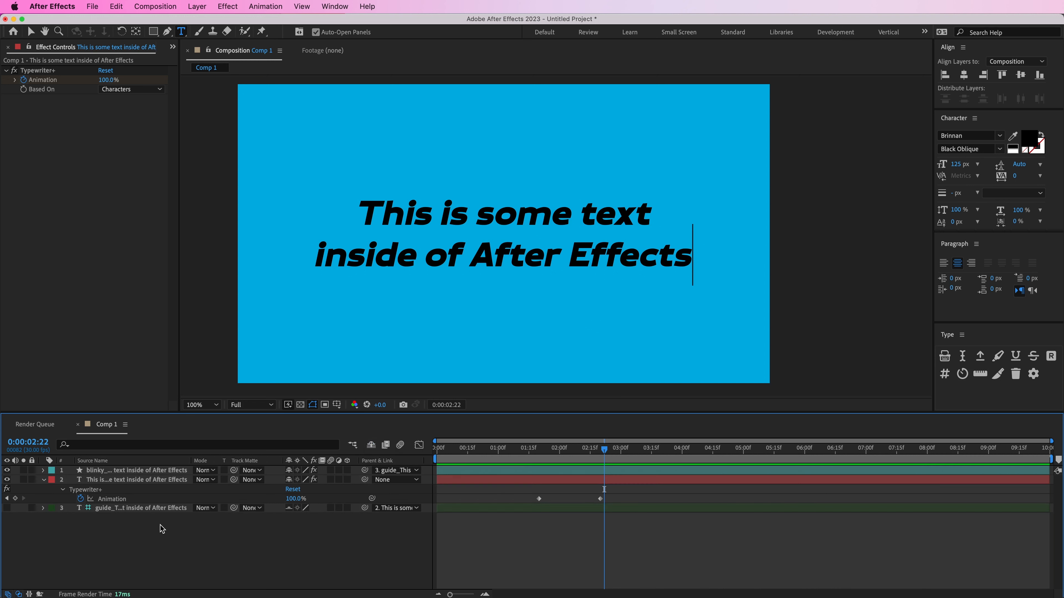
{"action": "left_click", "coordinate": [100, 509]}
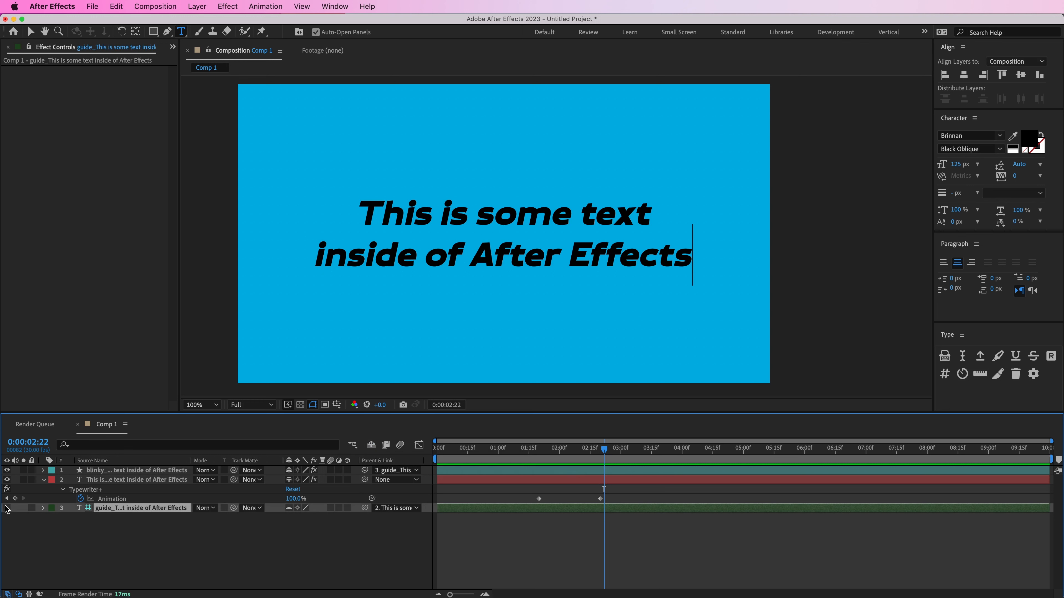
{"action": "left_click", "coordinate": [172, 471]}
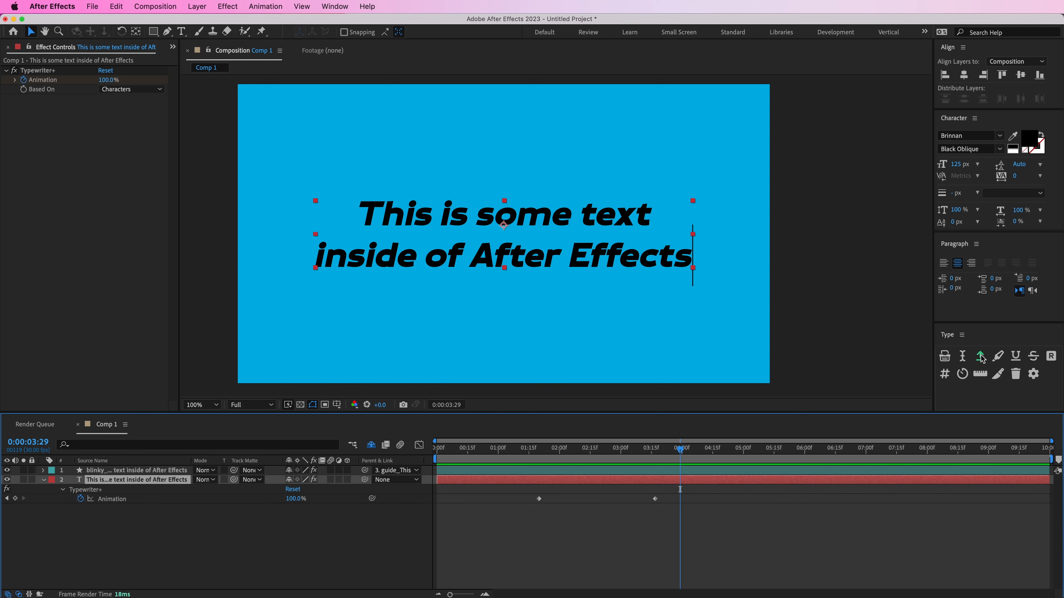
Step: Scrub the timeline around the second Typewriter+ Animation keyframe to examine the cursor at the text's end
{"action": "left_click_drag", "start_coordinate": [666, 451], "coordinate": [670, 475]}
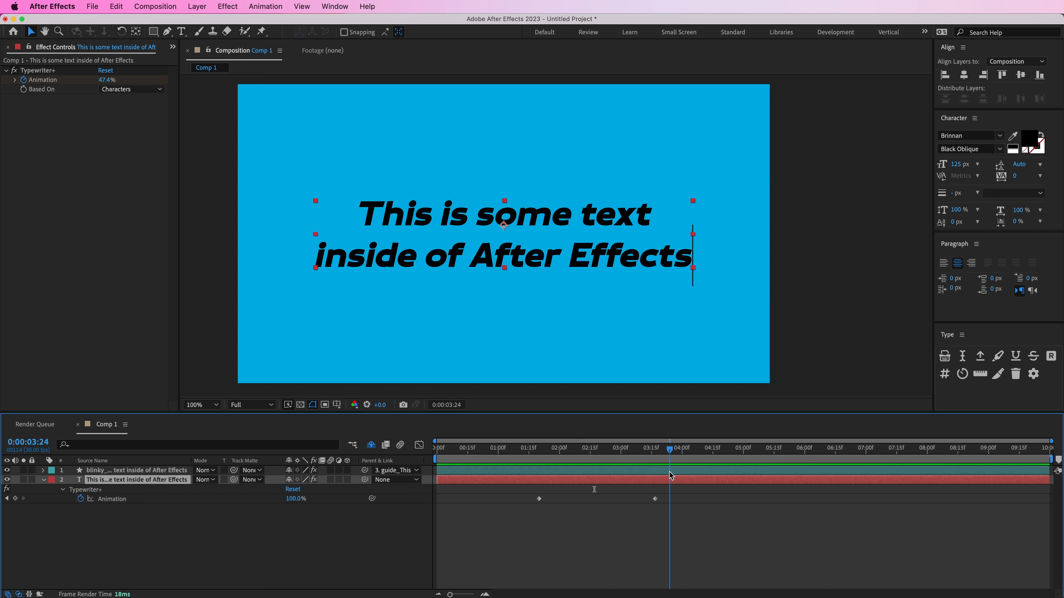
{"action": "left_click", "coordinate": [980, 357]}
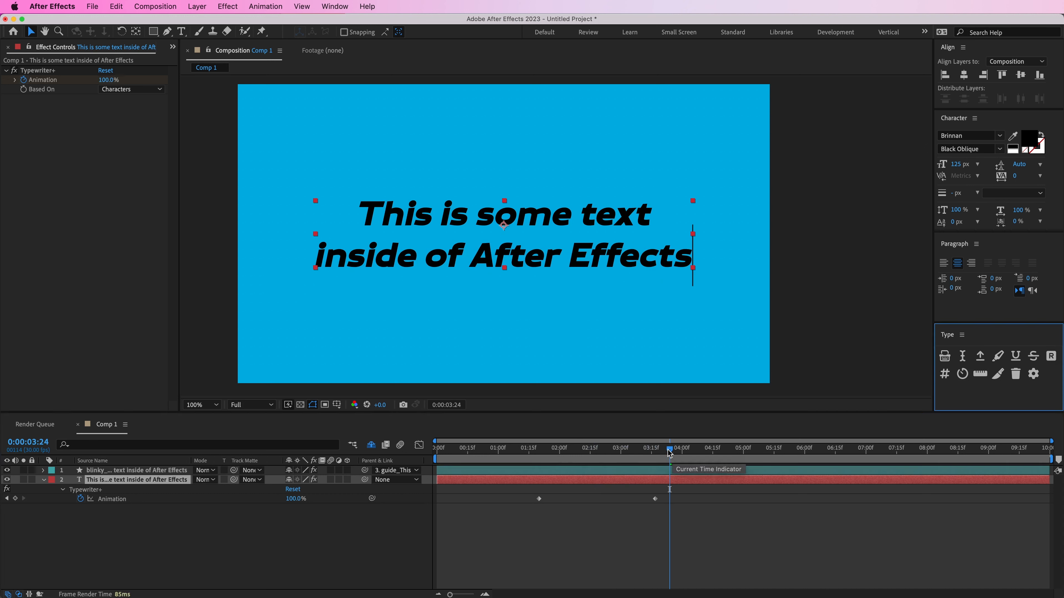
{"action": "mouse_move", "coordinate": [670, 450]}
{"action": "left_mouse_down"}
{"action": "mouse_move", "coordinate": [578, 450]}
{"action": "mouse_move", "coordinate": [651, 474]}
{"action": "mouse_move", "coordinate": [679, 465]}
{"action": "left_mouse_up"}
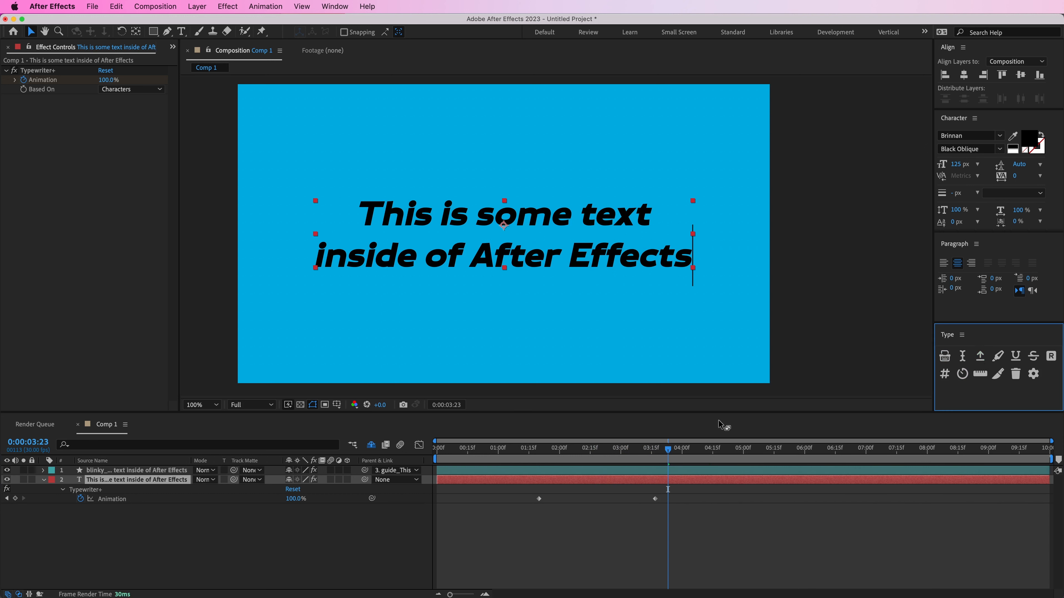
{"action": "left_click_drag", "start_coordinate": [662, 454], "coordinate": [598, 457]}
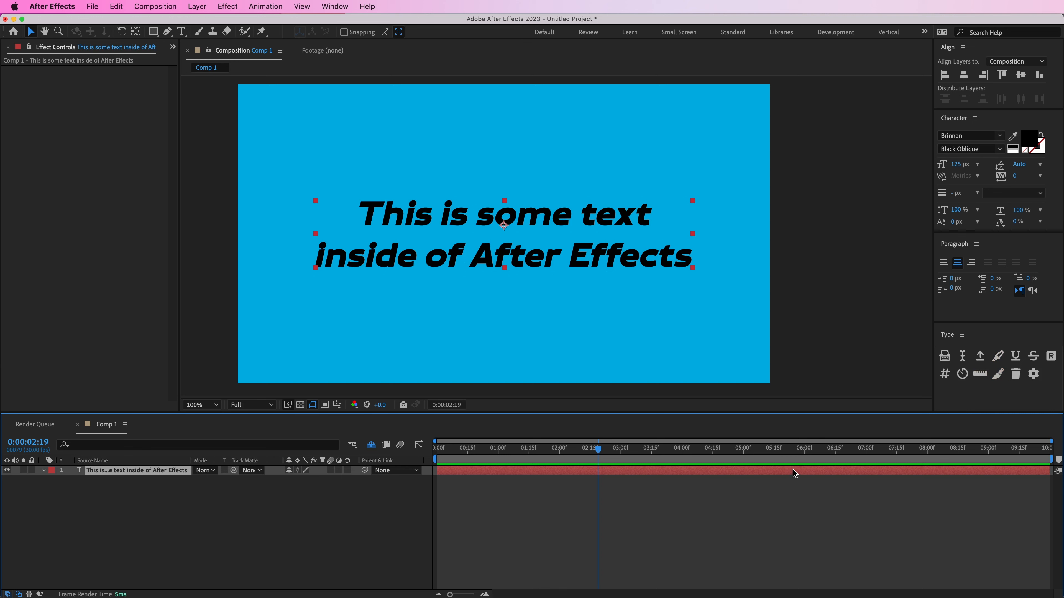
Step: Try adding a highlight, an underline and a strikethrough to the whole text layer, then undo all three
{"action": "left_click", "coordinate": [998, 355]}
{"action": "left_click", "coordinate": [1015, 355]}
{"action": "left_click", "coordinate": [1033, 356]}
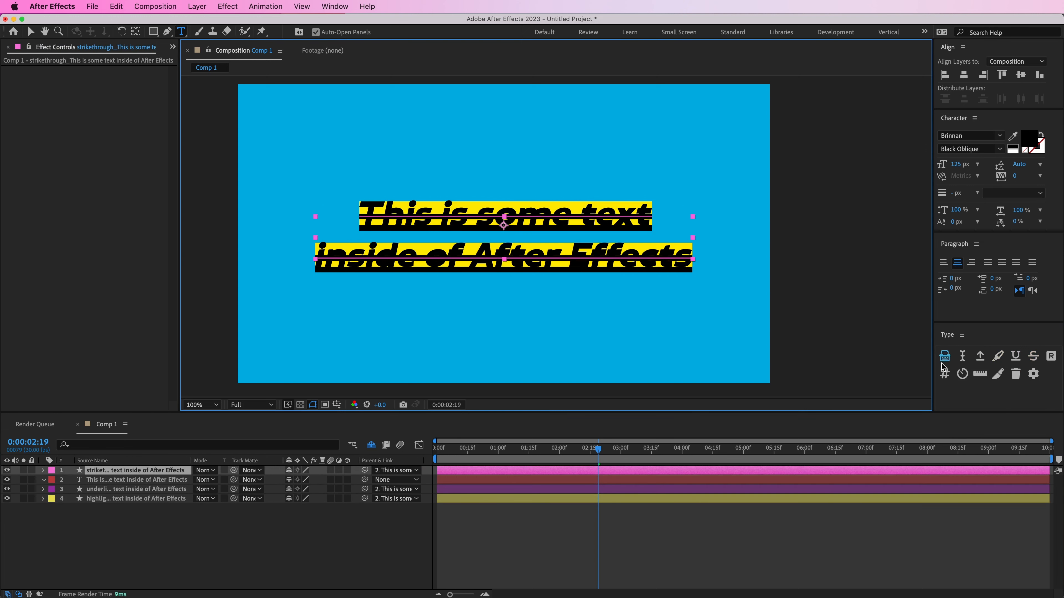
{"action": "key", "text": "super+z"}
{"action": "key", "text": "super+z"}
{"action": "key", "text": "super+z"}
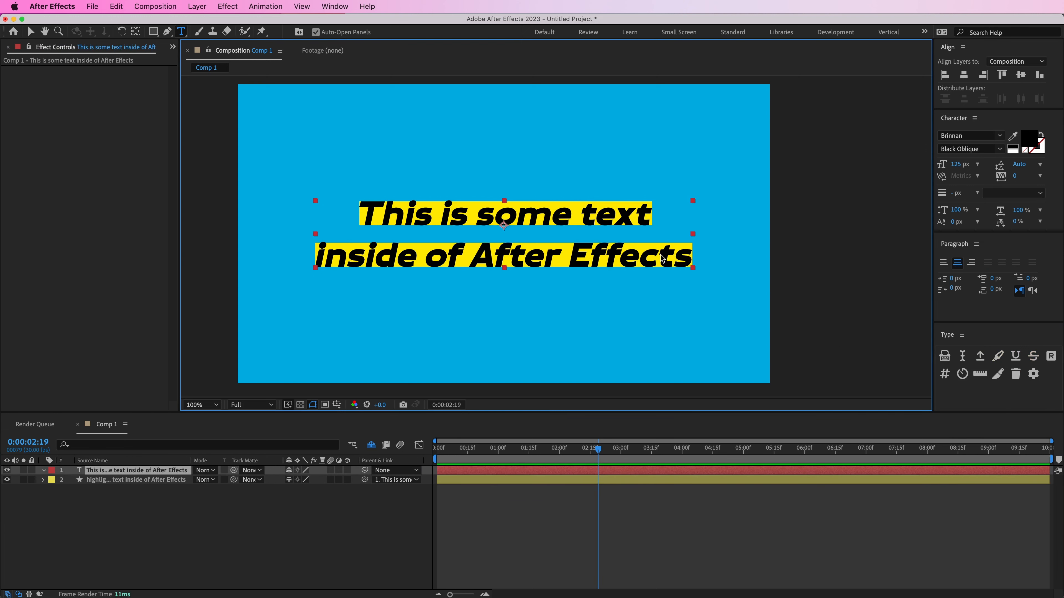
Step: Try highlighting only the words "text inside" and underlining the words "After Effects" in the text layer
{"action": "left_click", "coordinate": [581, 222]}
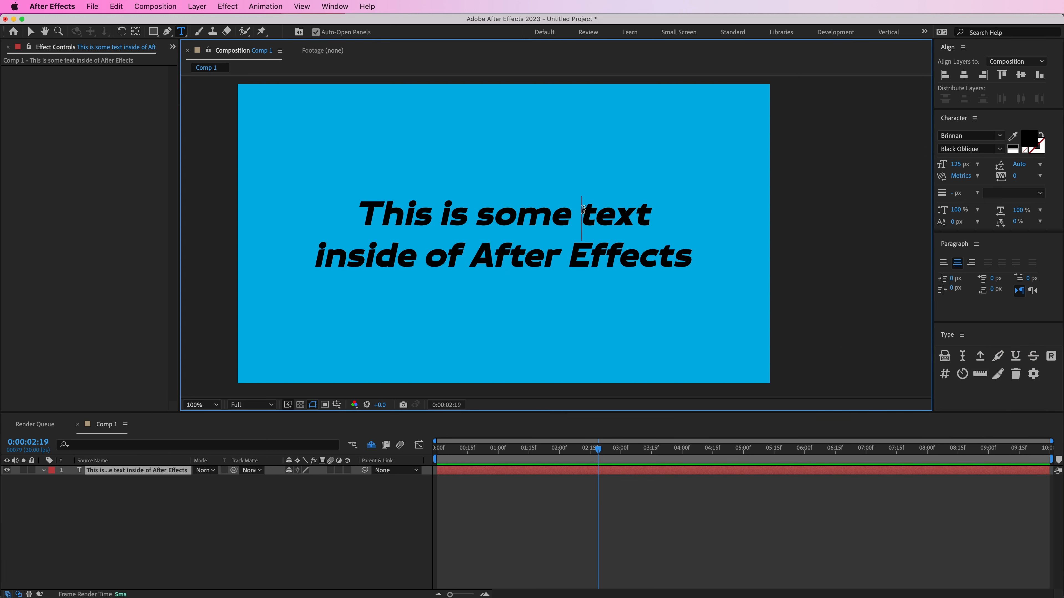
{"action": "left_click_drag", "start_coordinate": [581, 211], "coordinate": [410, 253]}
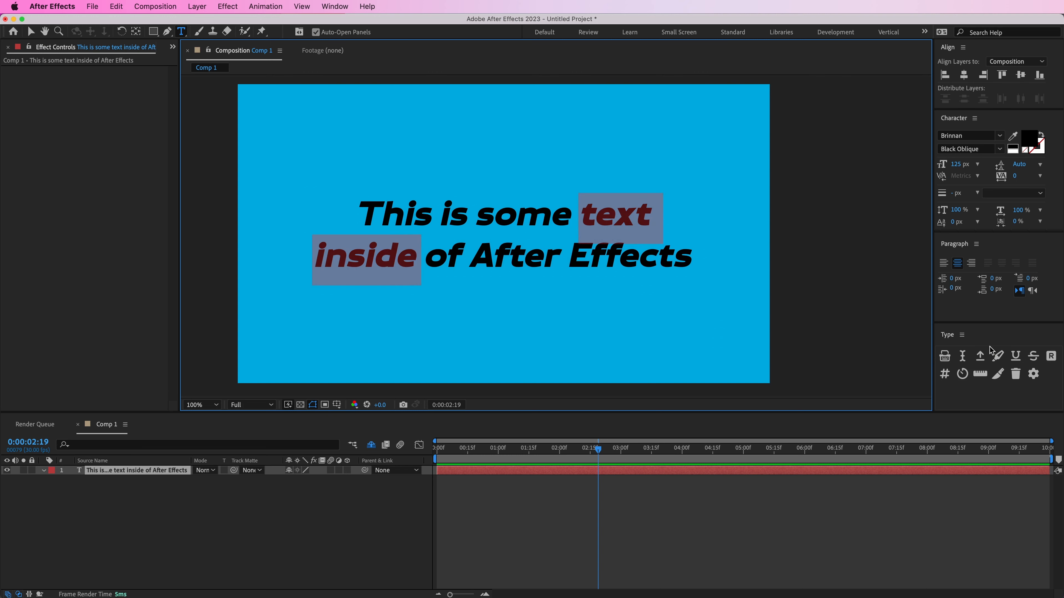
{"action": "left_click", "coordinate": [997, 357]}
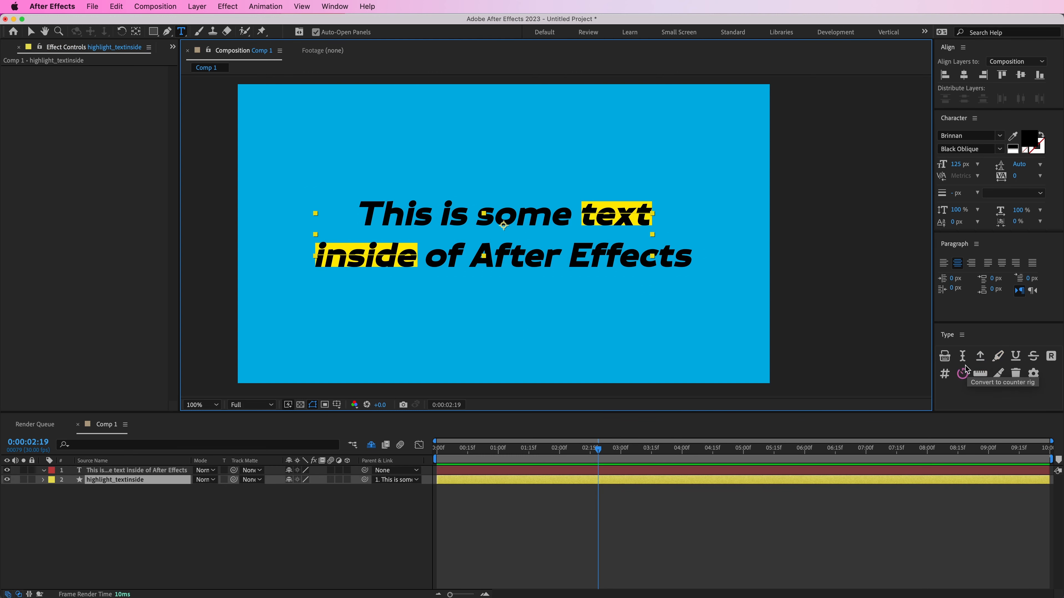
{"action": "left_click_drag", "start_coordinate": [468, 259], "coordinate": [777, 275]}
{"action": "left_click", "coordinate": [1014, 357]}
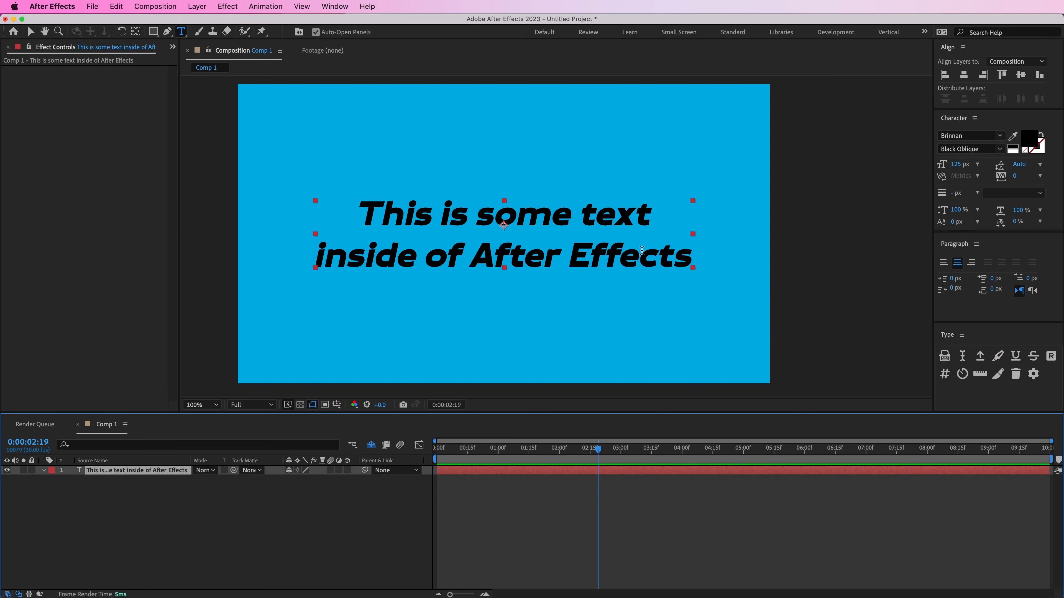
Step: Add an auto-animated highlight to the words "text inside" at 0:00:02:19 and scrub through it
{"action": "left_click_drag", "start_coordinate": [579, 218], "coordinate": [420, 260]}
{"action": "left_click", "coordinate": [998, 357]}
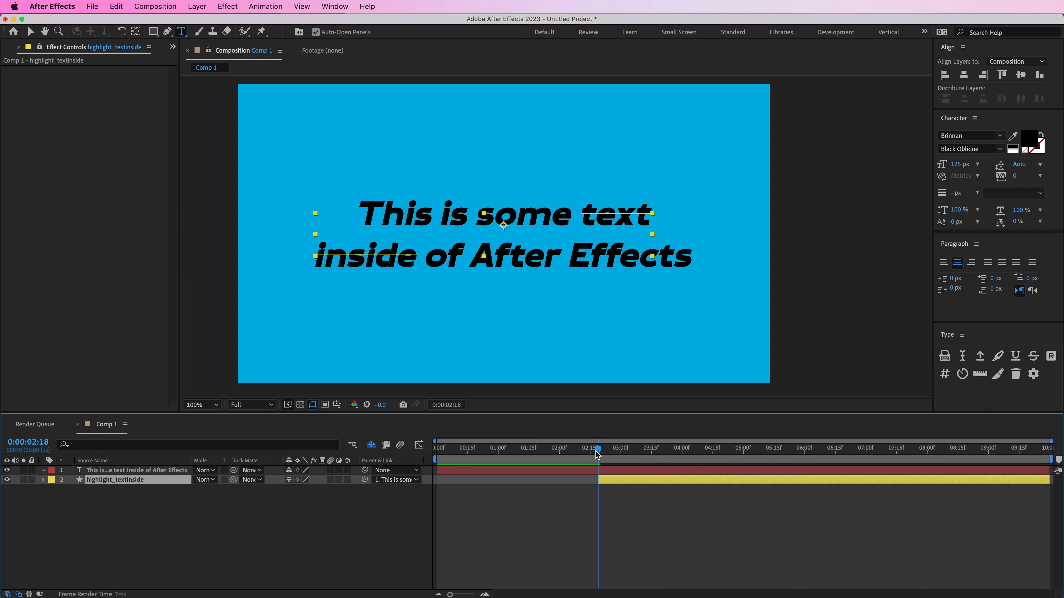
{"action": "left_click", "coordinate": [611, 457]}
{"action": "left_click_drag", "start_coordinate": [610, 458], "coordinate": [675, 457]}
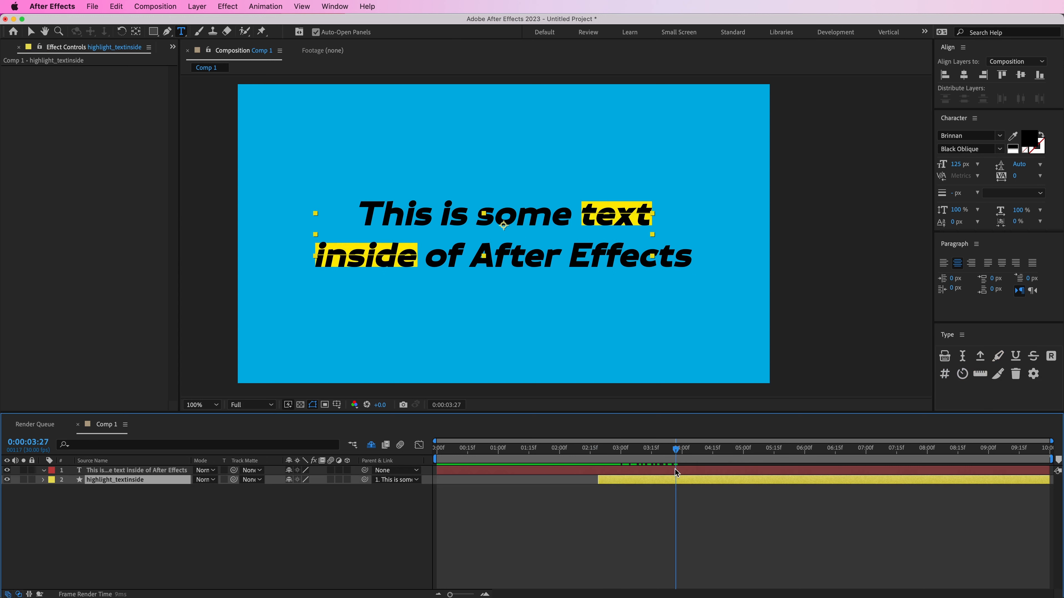
Step: Reveal the highlight layer's End keyframes and play back its animation from 0:00:02:21
{"action": "left_click", "coordinate": [668, 504]}
{"action": "left_click", "coordinate": [668, 481]}
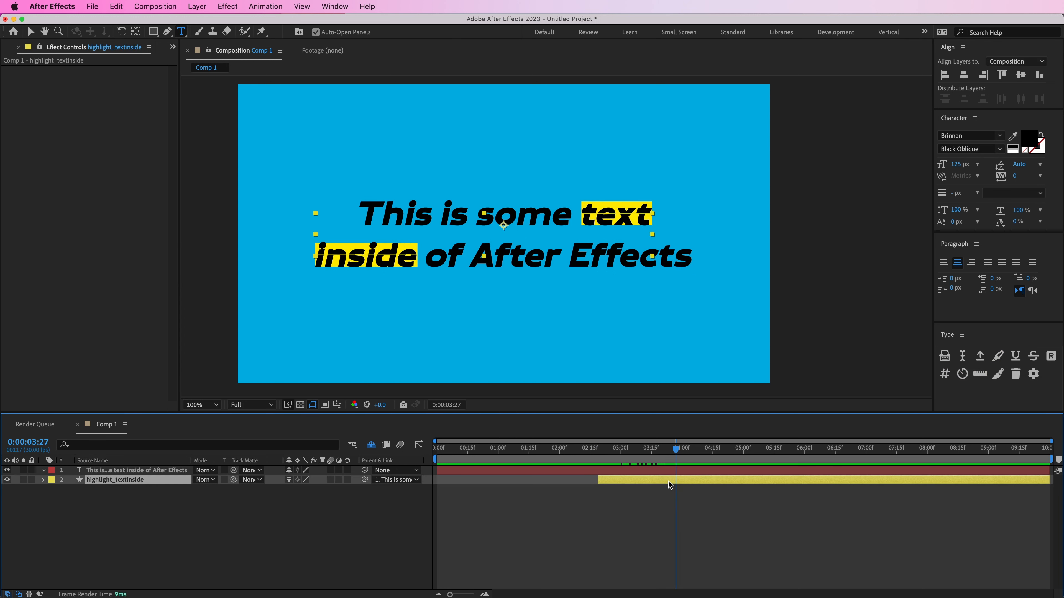
{"action": "key", "text": "u"}
{"action": "left_click", "coordinate": [660, 501]}
{"action": "left_click", "coordinate": [603, 453]}
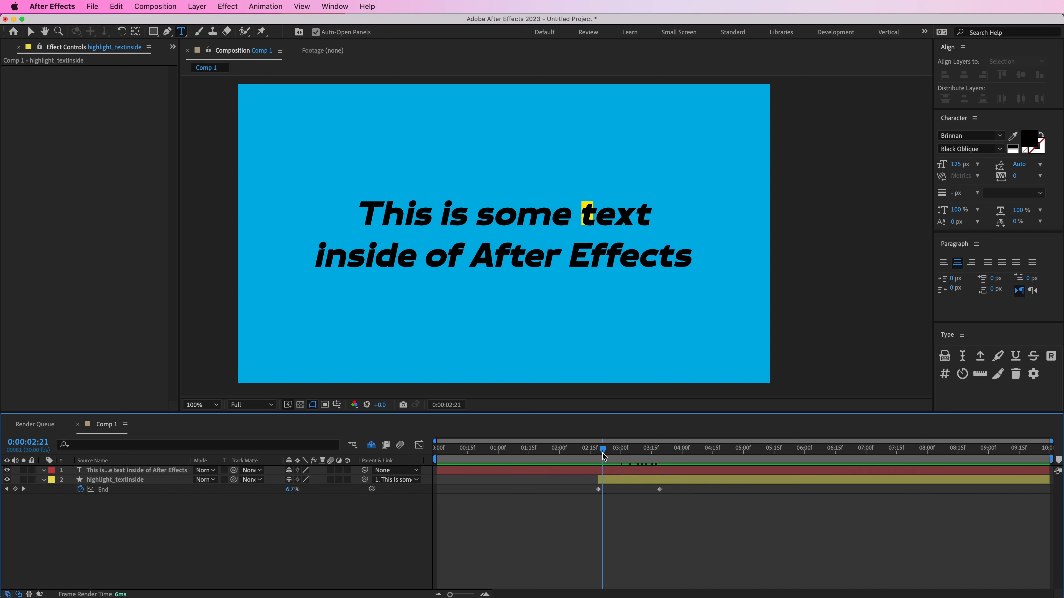
{"action": "key", "text": "space"}
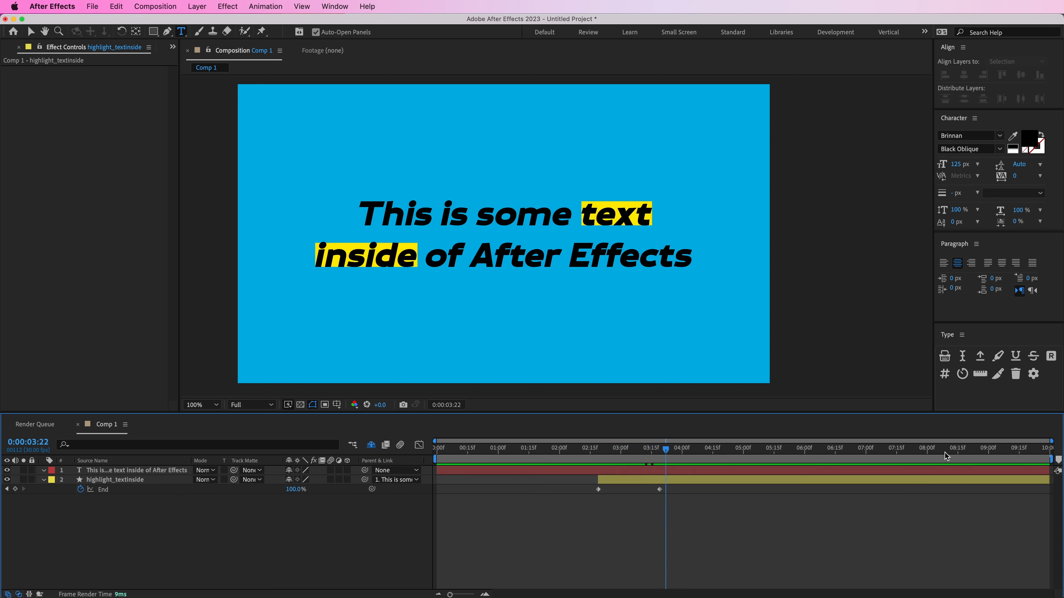
Step: Set the default animation lengths in Type Settings to 2 seconds for underline and 2.5 seconds for strikethrough
{"action": "left_click", "coordinate": [1033, 374]}
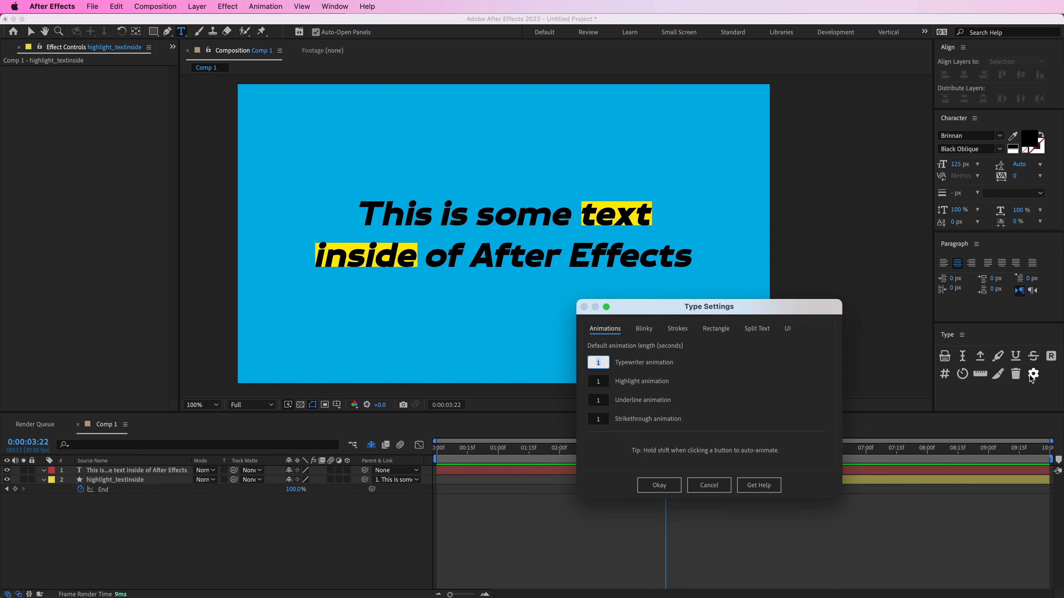
{"action": "left_click", "coordinate": [709, 376]}
{"action": "left_click", "coordinate": [603, 402]}
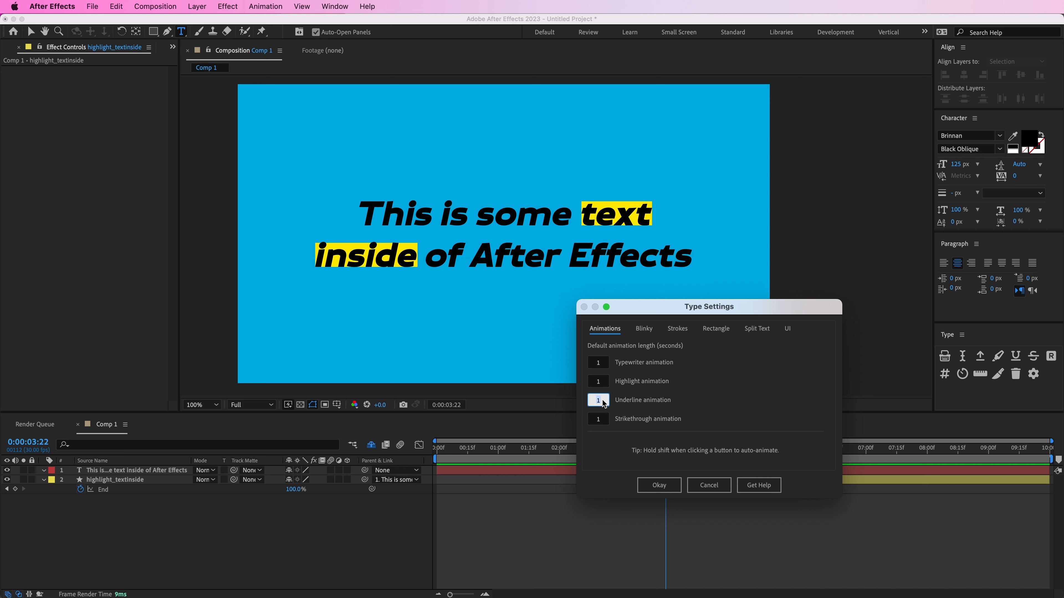
{"action": "left_click", "coordinate": [605, 422]}
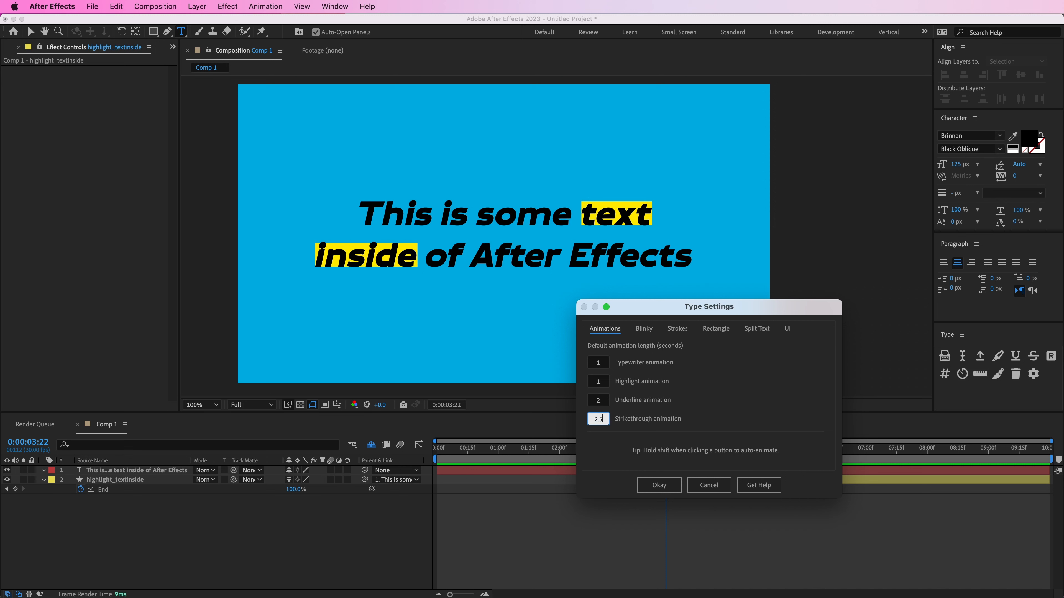
{"action": "left_click", "coordinate": [659, 485]}
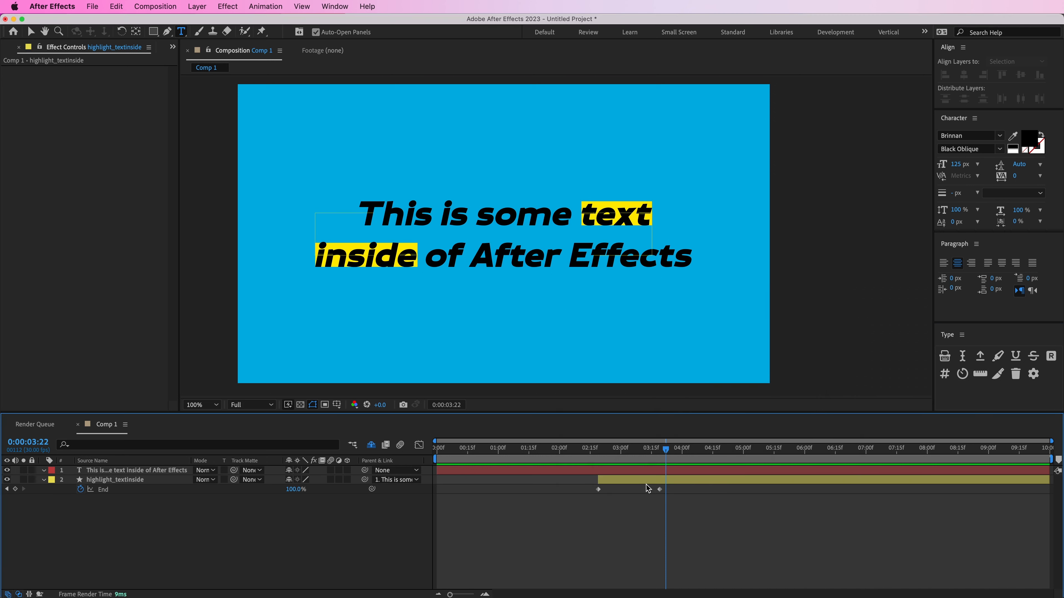
Step: Try adding an auto-animated underline and strikethrough to the whole text layer and reveal their End keyframes
{"action": "left_click", "coordinate": [1015, 355]}
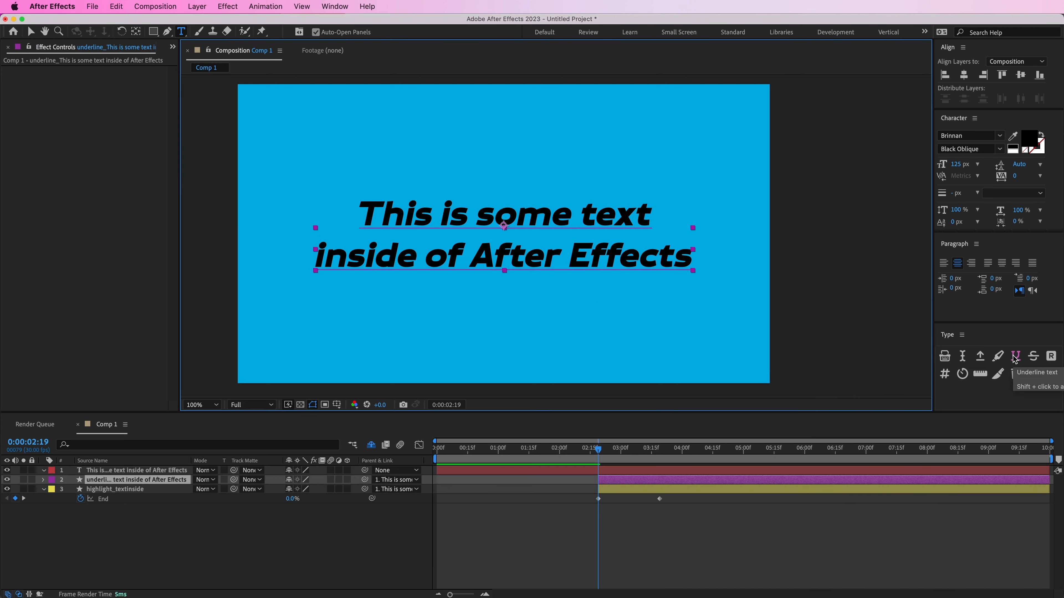
{"action": "key", "text": "u"}
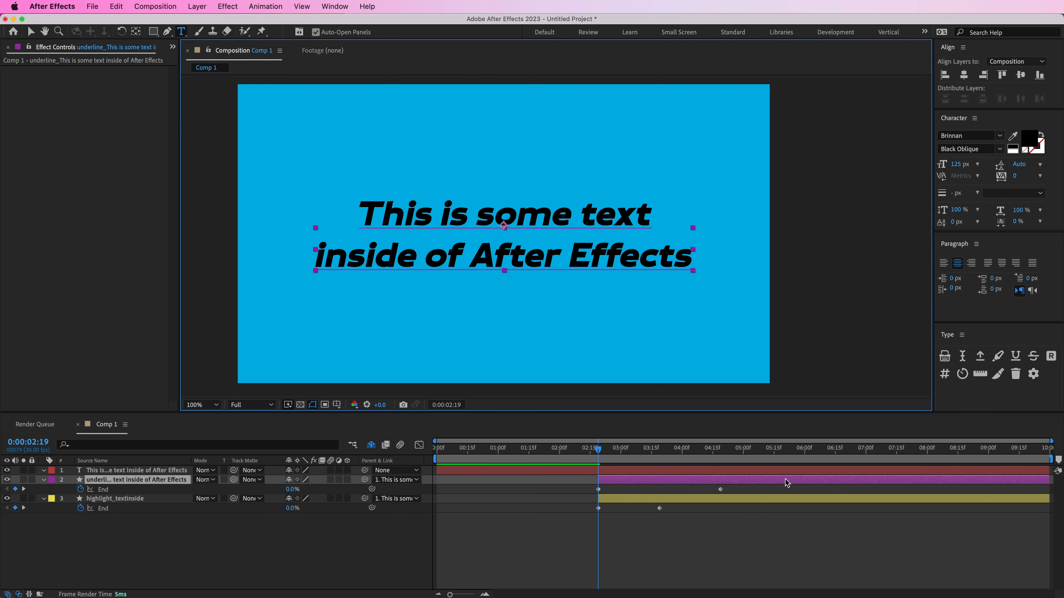
{"action": "left_click", "coordinate": [771, 469]}
{"action": "left_click", "coordinate": [1032, 356]}
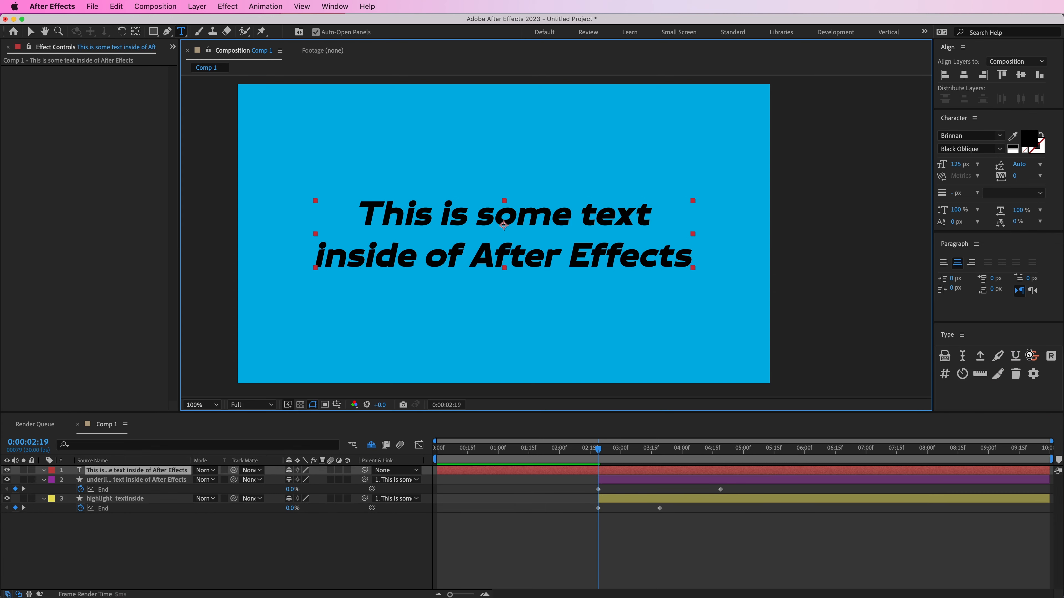
{"action": "key", "text": "u"}
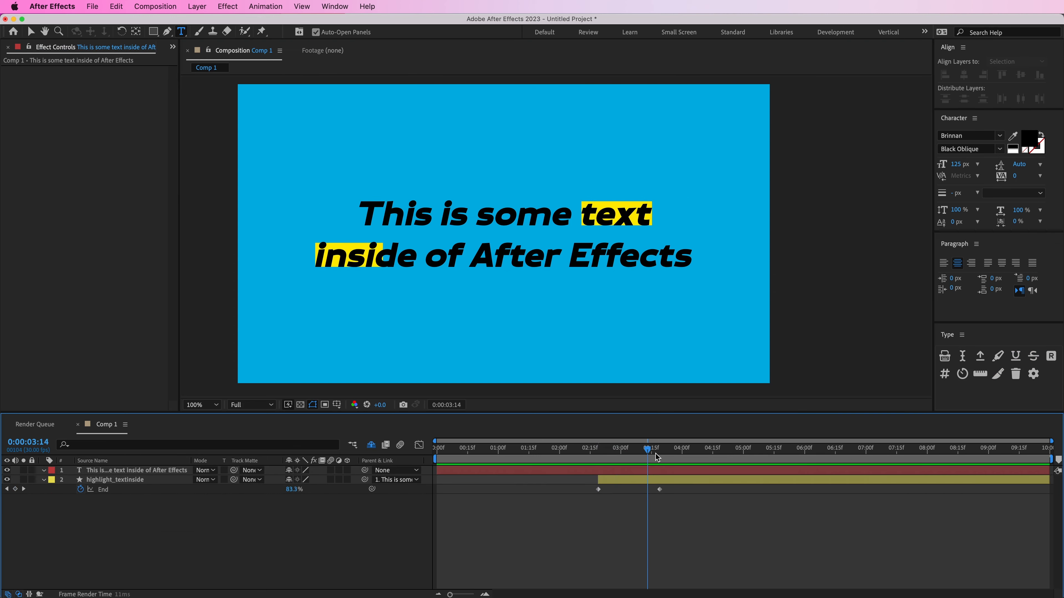
Step: Try drawing with the Pen tool beside the word "text" on the highlight layer at 0:00:04:00, then undo it
{"action": "left_click_drag", "start_coordinate": [656, 454], "coordinate": [683, 461]}
{"action": "left_click", "coordinate": [685, 480]}
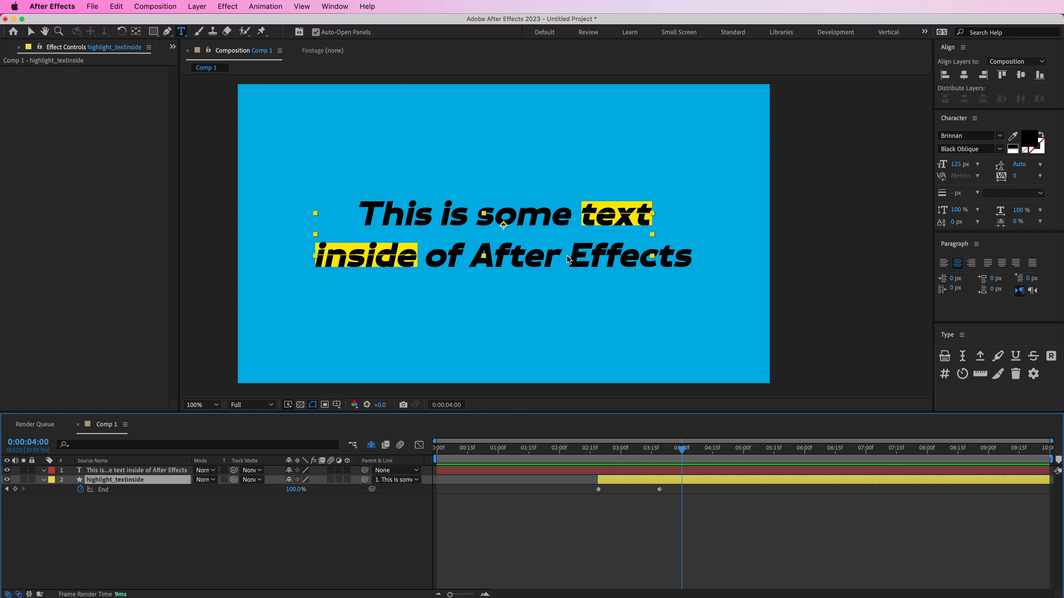
{"action": "key", "text": "v"}
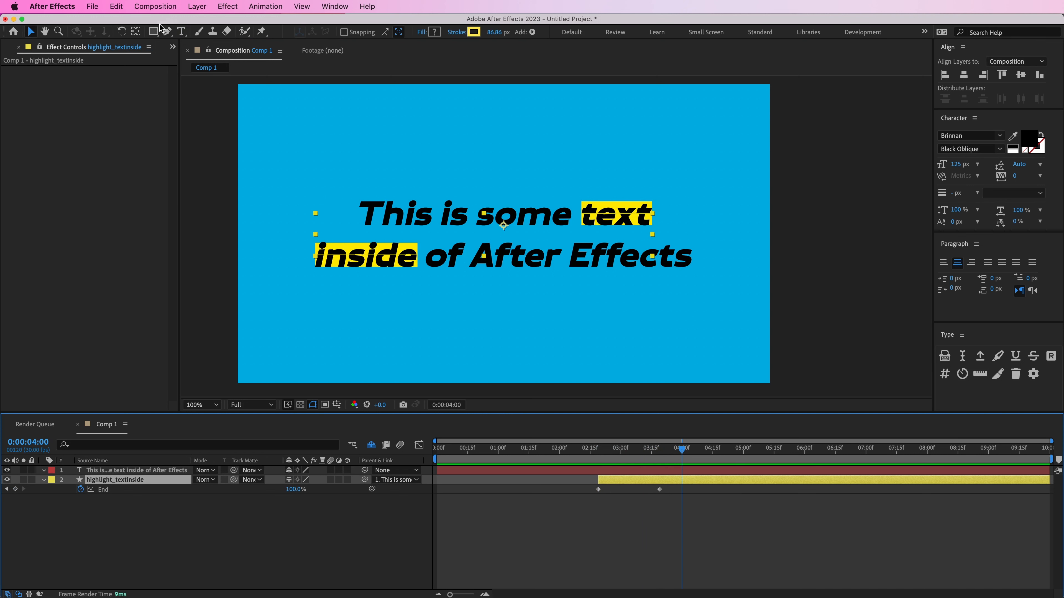
{"action": "left_click", "coordinate": [166, 31]}
{"action": "left_click_drag", "start_coordinate": [582, 199], "coordinate": [590, 191]}
{"action": "key", "text": "super+z"}
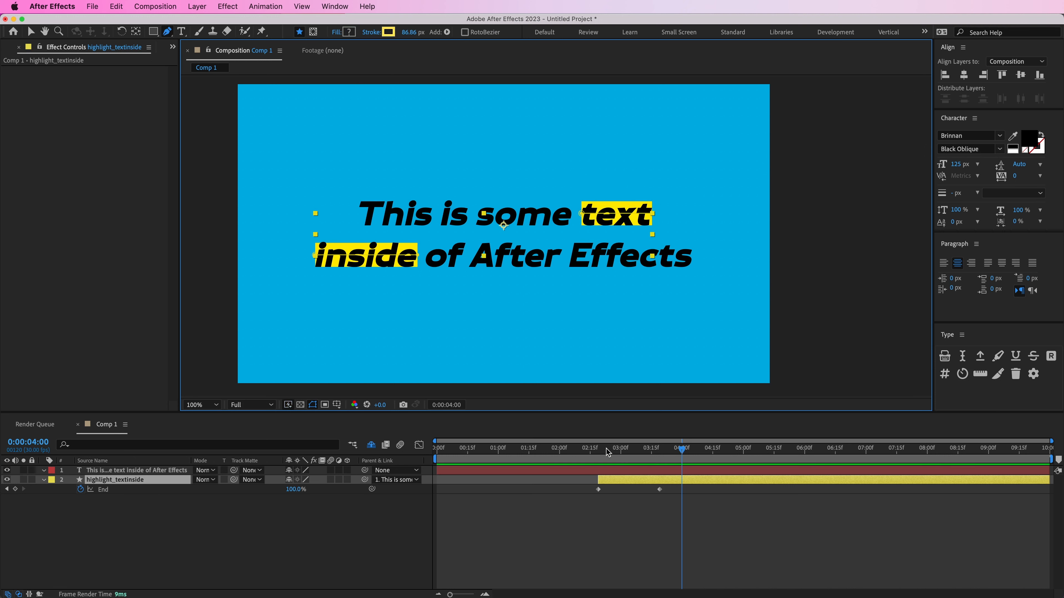
Step: Try a stroke width of 183 px on the highlight layer, then undo the change and deselect the layer
{"action": "left_click_drag", "start_coordinate": [609, 450], "coordinate": [675, 468]}
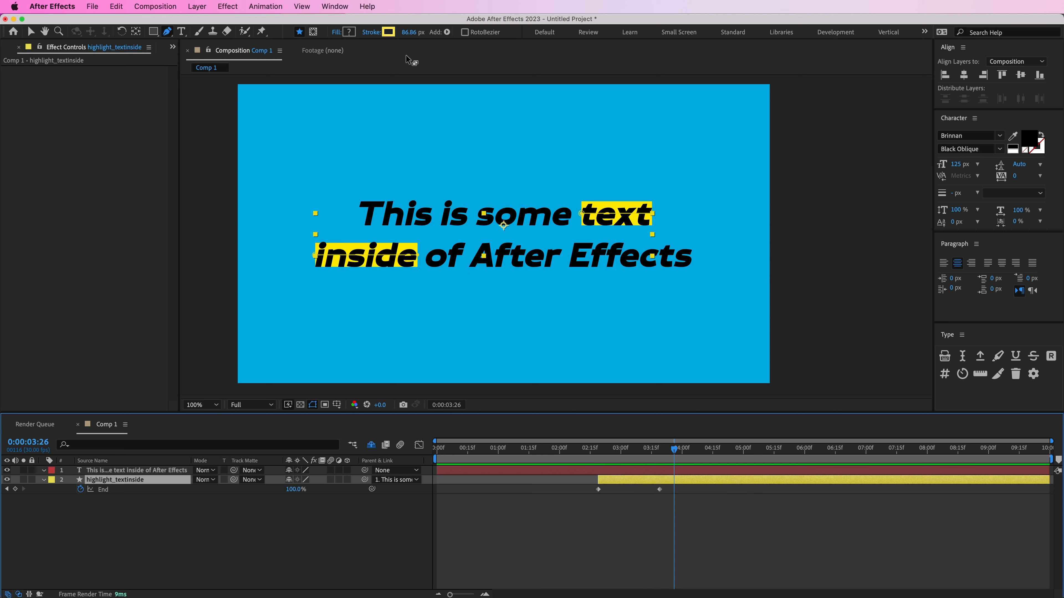
{"action": "left_click_drag", "start_coordinate": [414, 33], "coordinate": [490, 38]}
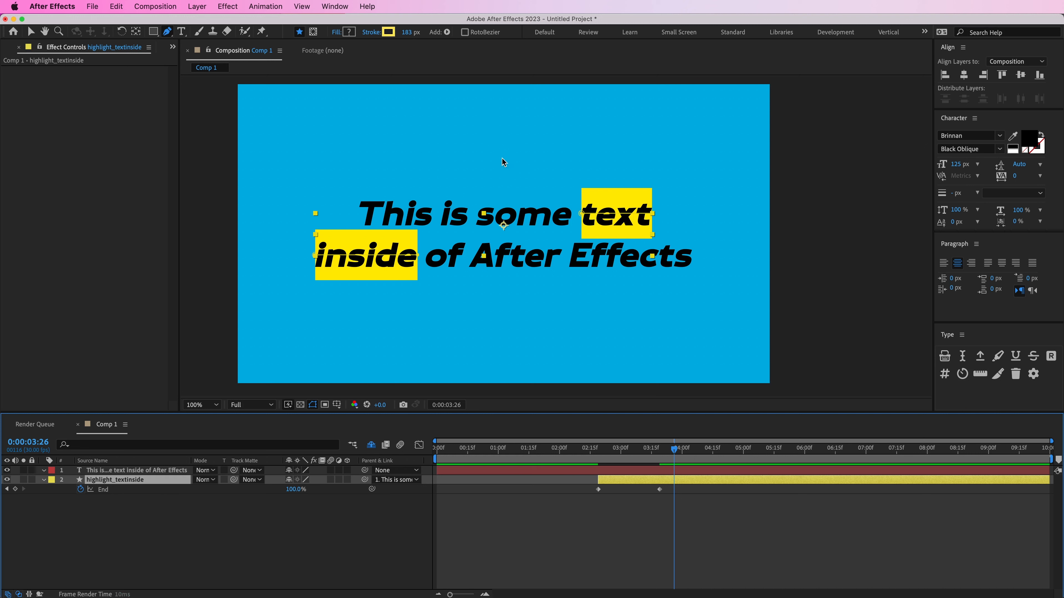
{"action": "key", "text": "super+z"}
{"action": "left_click", "coordinate": [738, 512]}
{"action": "left_click", "coordinate": [679, 480]}
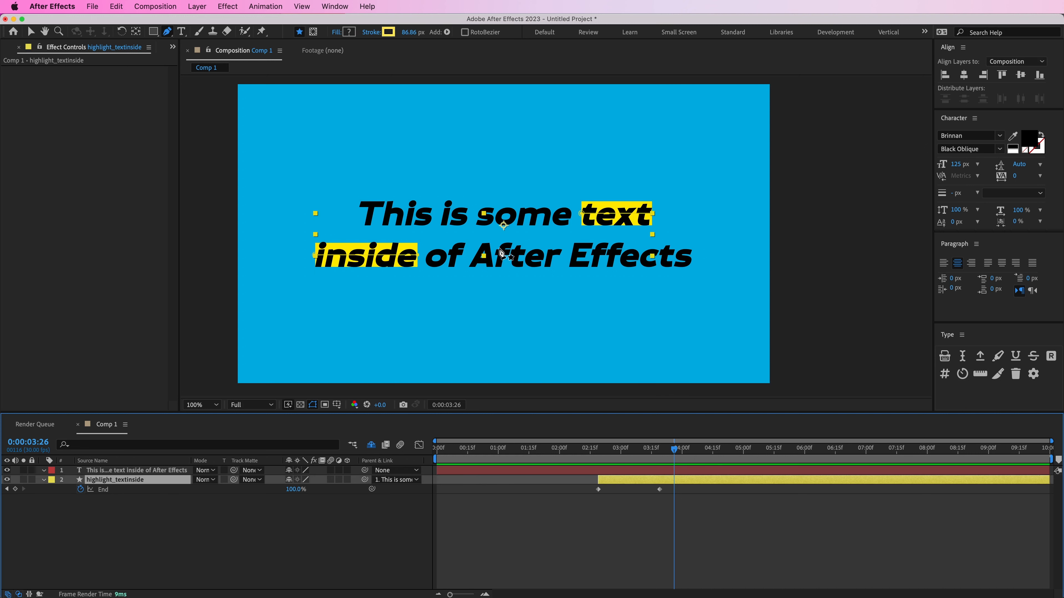
{"action": "left_click", "coordinate": [646, 522]}
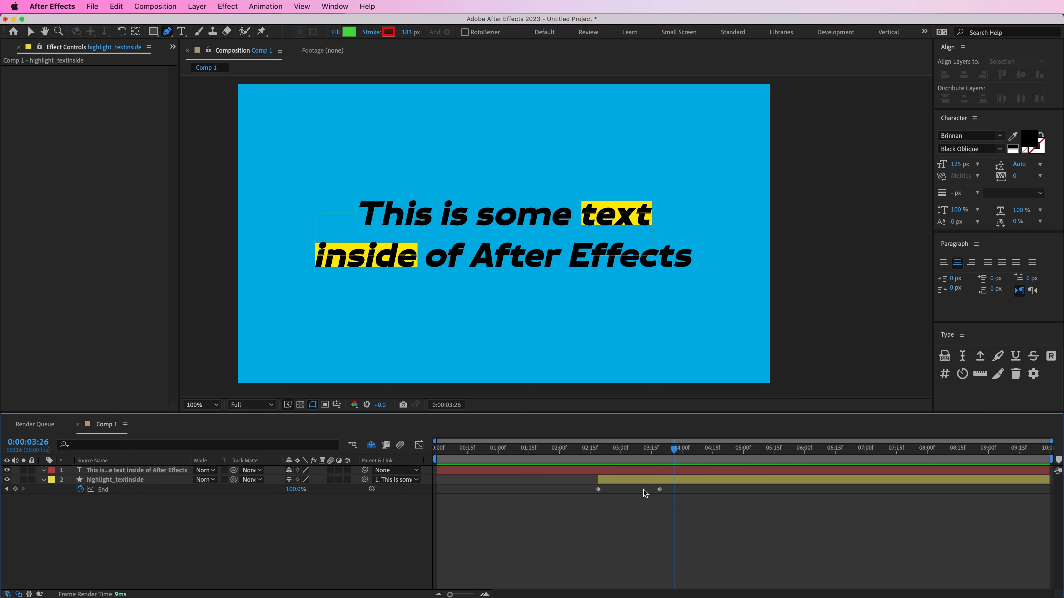
{"action": "double_click", "coordinate": [648, 470]}
{"action": "left_click", "coordinate": [483, 245]}
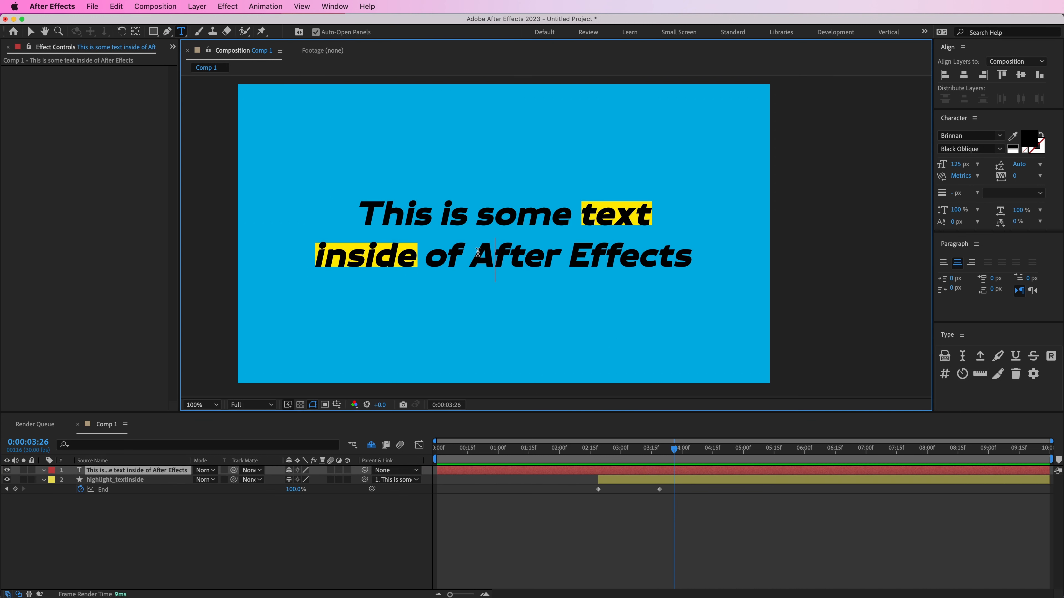
{"action": "left_click_drag", "start_coordinate": [476, 252], "coordinate": [492, 254]}
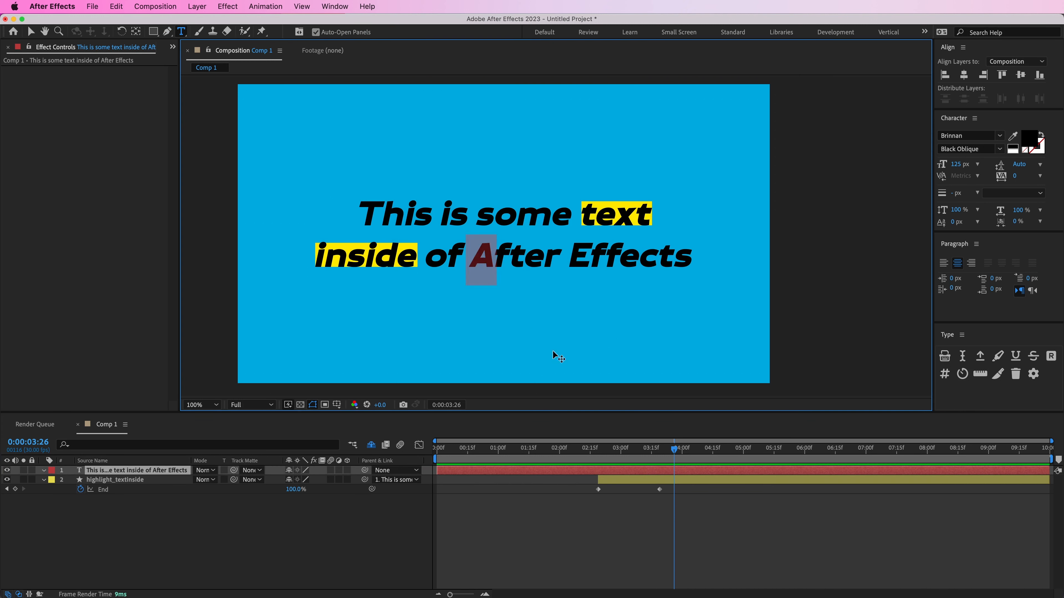
{"action": "left_click", "coordinate": [672, 519]}
{"action": "left_click", "coordinate": [689, 481]}
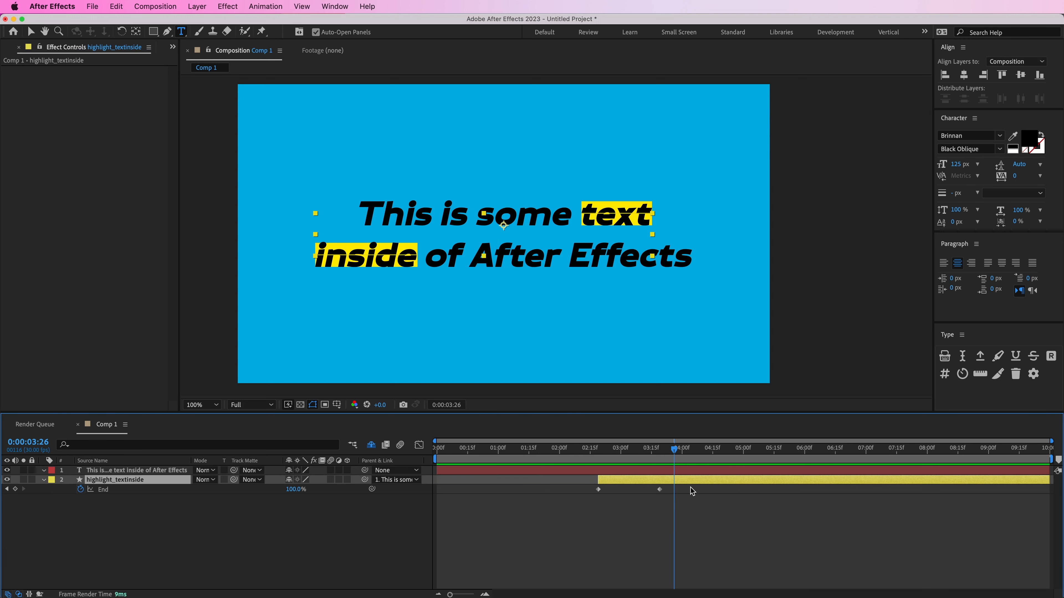
Step: Try a highlight thickness of 120% of cap height from Type Settings on the whole text layer, then delete the highlight
{"action": "left_click", "coordinate": [1033, 374]}
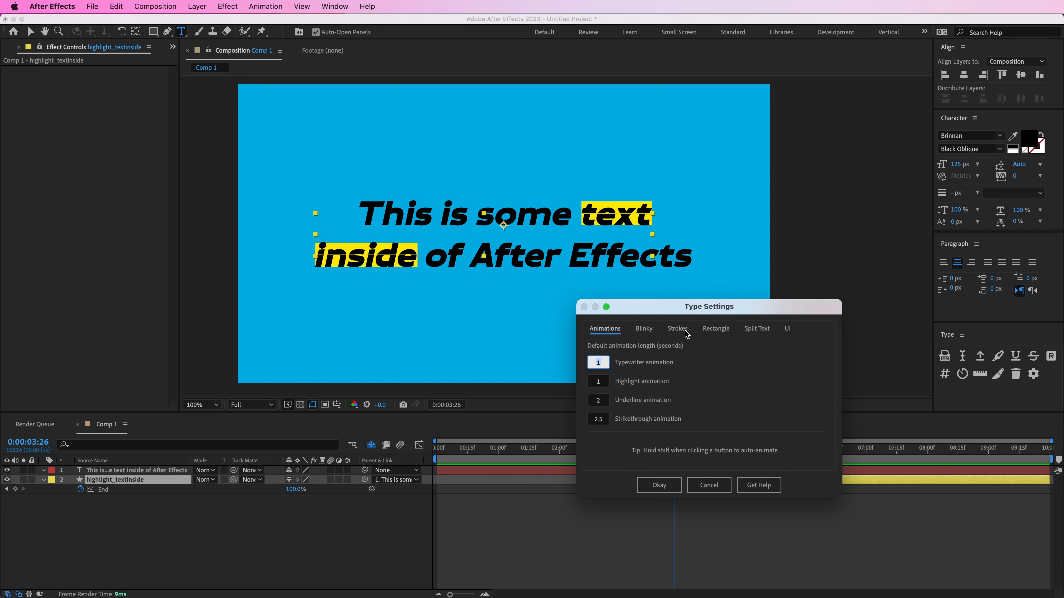
{"action": "left_click", "coordinate": [680, 330]}
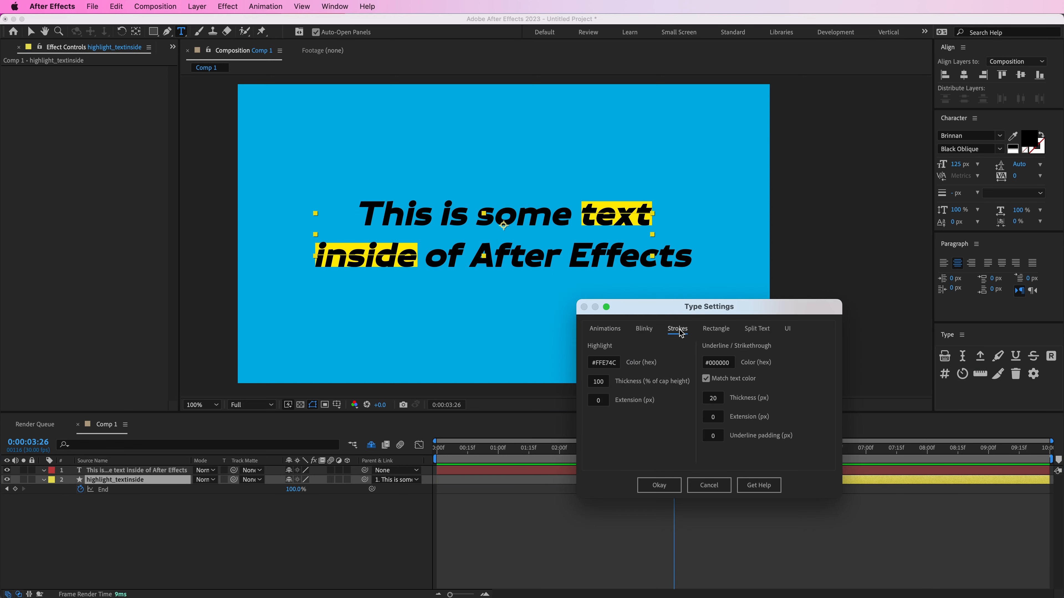
{"action": "left_click", "coordinate": [605, 387]}
{"action": "type", "text": "12"}
{"action": "key", "text": "Return"}
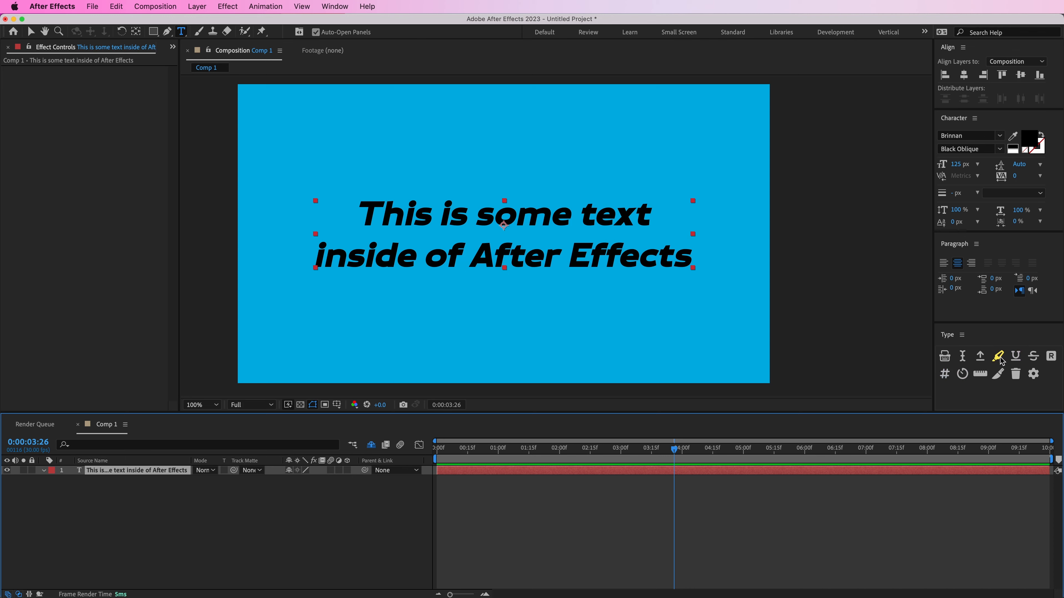
{"action": "left_click", "coordinate": [998, 356]}
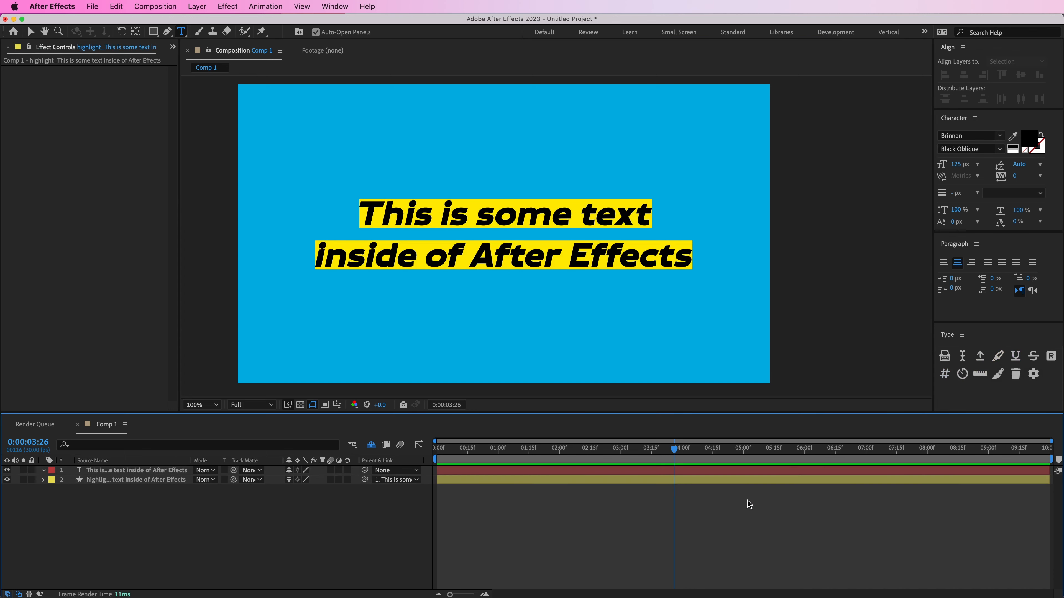
{"action": "key", "text": "Delete"}
Step: Try the highlight Extension setting in Type Settings by applying a highlight to the text layer
{"action": "left_click", "coordinate": [1033, 373]}
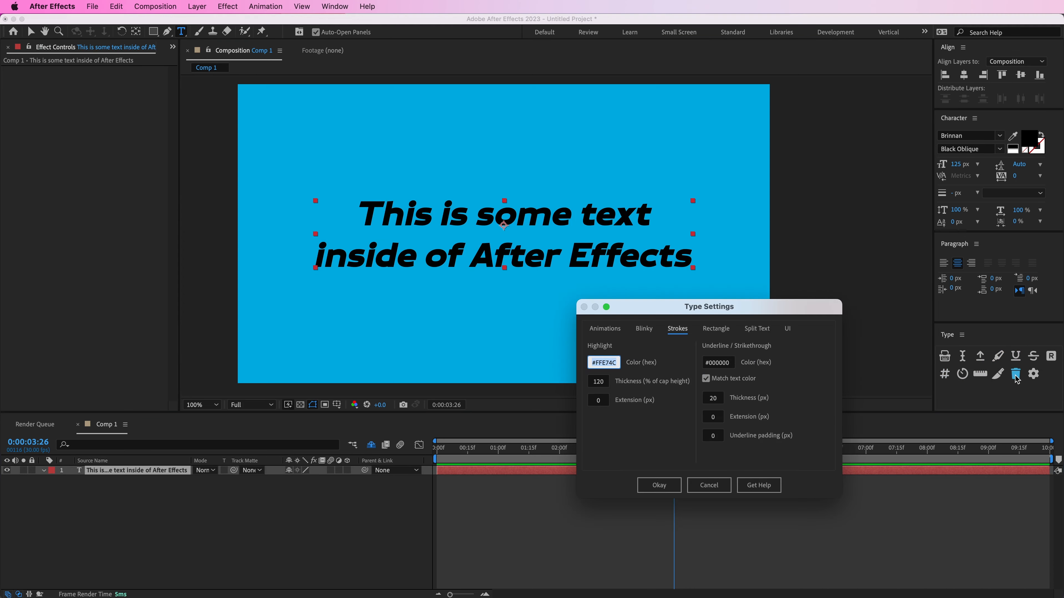
{"action": "left_click", "coordinate": [598, 401]}
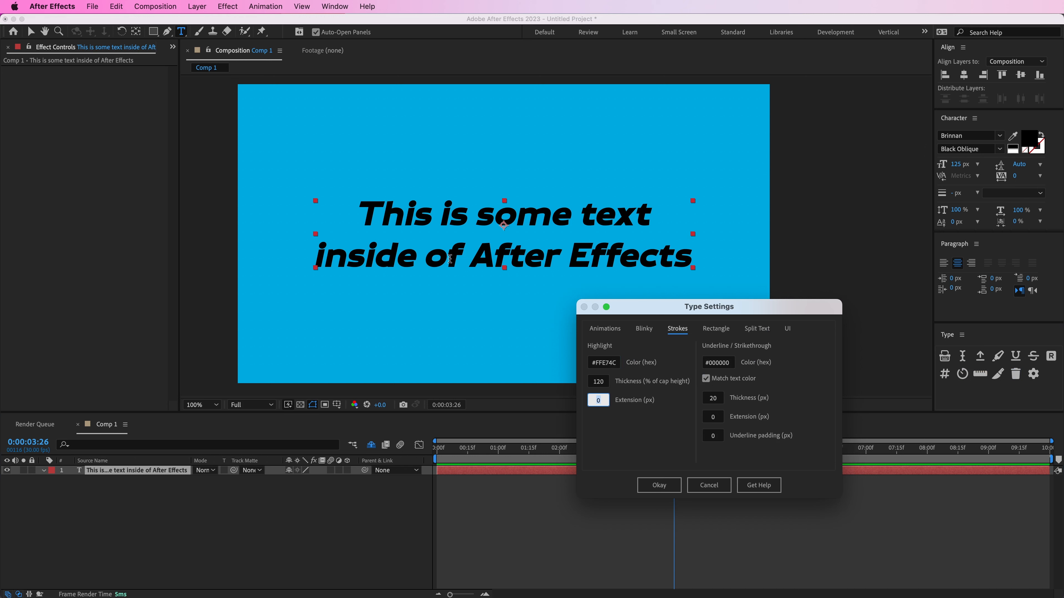
{"action": "left_click", "coordinate": [659, 485]}
{"action": "left_click", "coordinate": [998, 356]}
{"action": "left_click", "coordinate": [666, 485]}
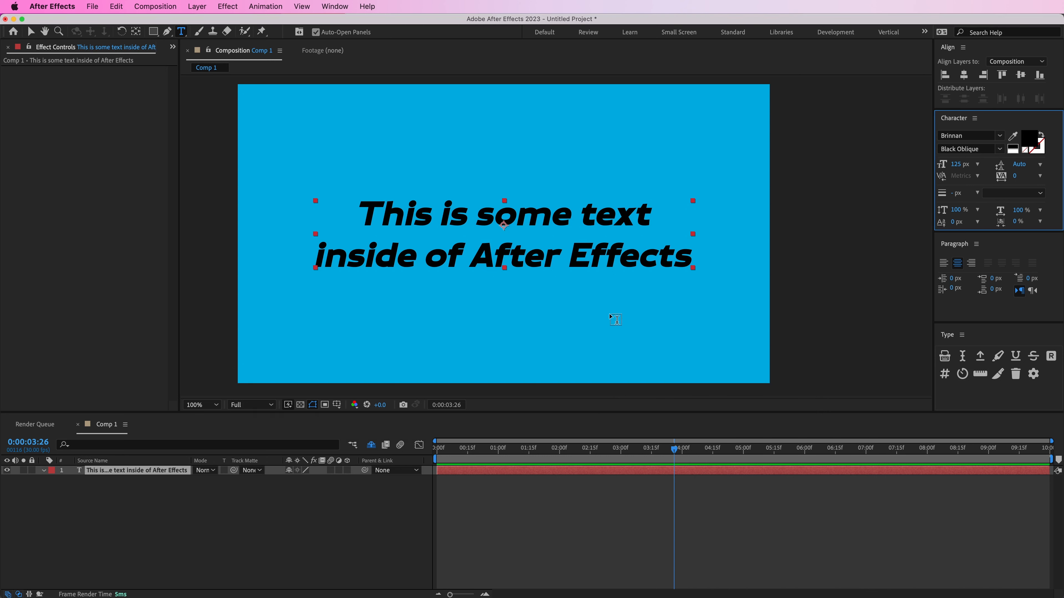
Step: Change the text layer's fill colour to bright green
{"action": "left_click", "coordinate": [1030, 146]}
{"action": "left_click", "coordinate": [436, 353]}
{"action": "left_click", "coordinate": [421, 263]}
{"action": "left_click", "coordinate": [522, 262]}
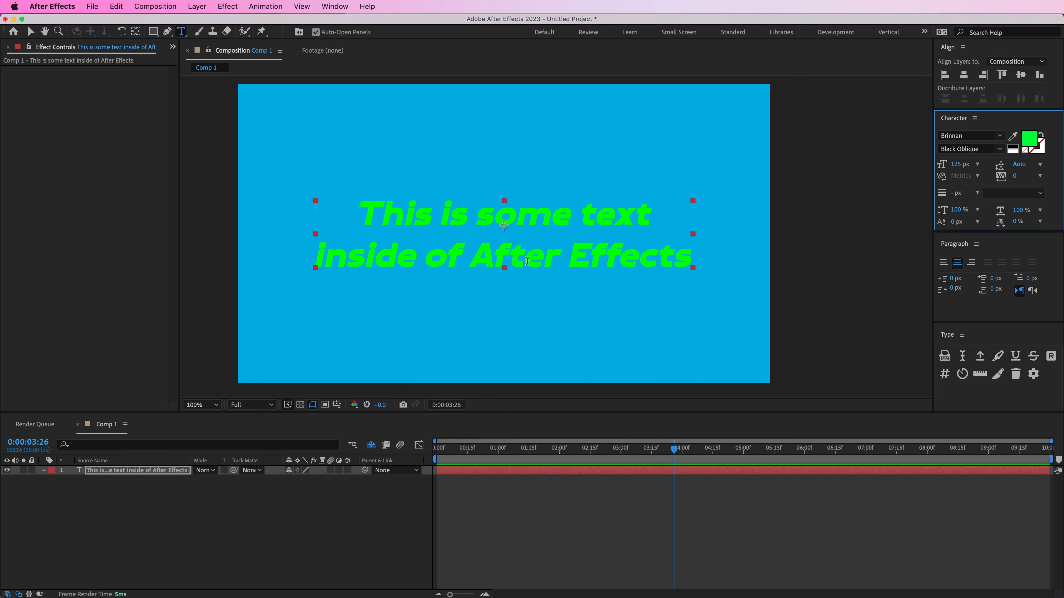
Step: Try adding an underline and a strikethrough that match the green text to the whole text layer
{"action": "left_click", "coordinate": [642, 493]}
{"action": "left_click", "coordinate": [684, 470]}
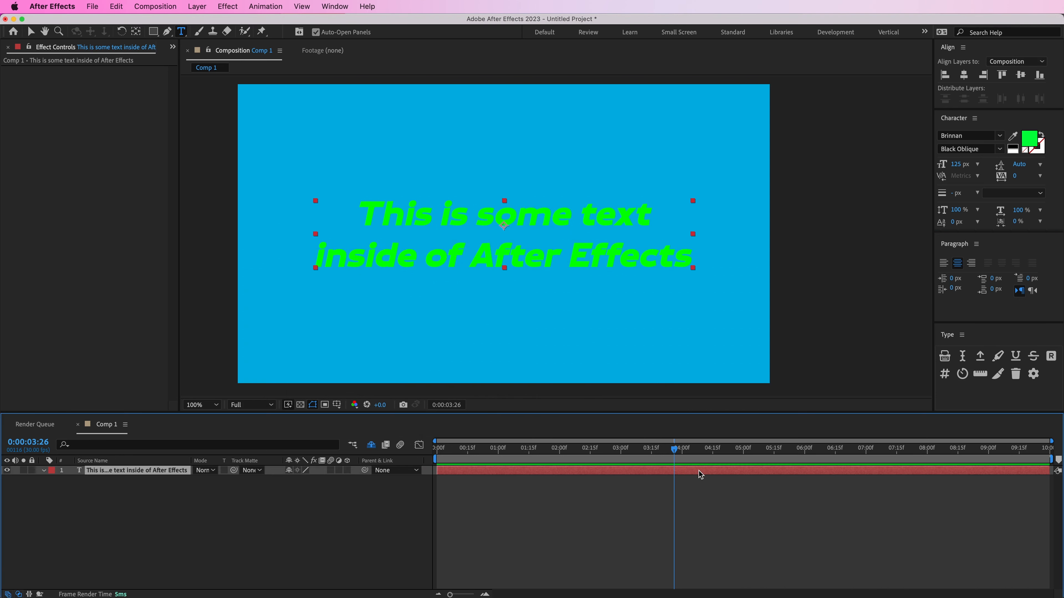
{"action": "left_click", "coordinate": [1013, 358]}
{"action": "left_click", "coordinate": [819, 531]}
{"action": "left_click", "coordinate": [653, 471]}
{"action": "left_click", "coordinate": [1033, 356]}
Step: Turn off Match text color for underlines and strikethroughs in the Type Settings stroke options
{"action": "left_click", "coordinate": [1034, 374]}
{"action": "left_click", "coordinate": [678, 329]}
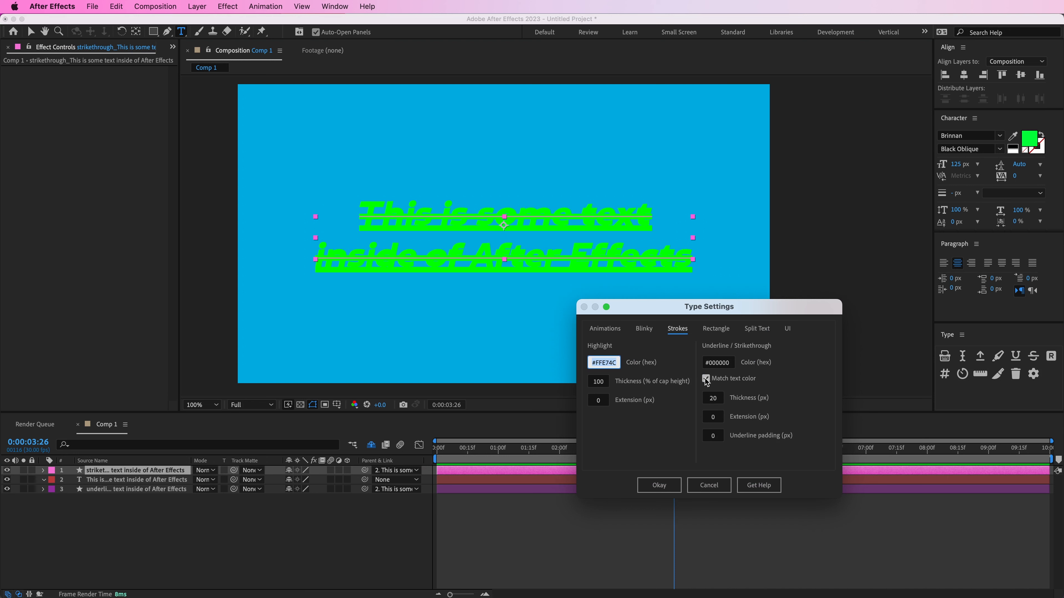
{"action": "left_click", "coordinate": [706, 379]}
{"action": "left_click", "coordinate": [659, 486]}
Step: Undo the matching underline and strikethrough, and underline the text layer again in the default #000000 colour
{"action": "key", "text": "super+z"}
{"action": "key", "text": "super+z"}
{"action": "left_click", "coordinate": [1015, 358]}
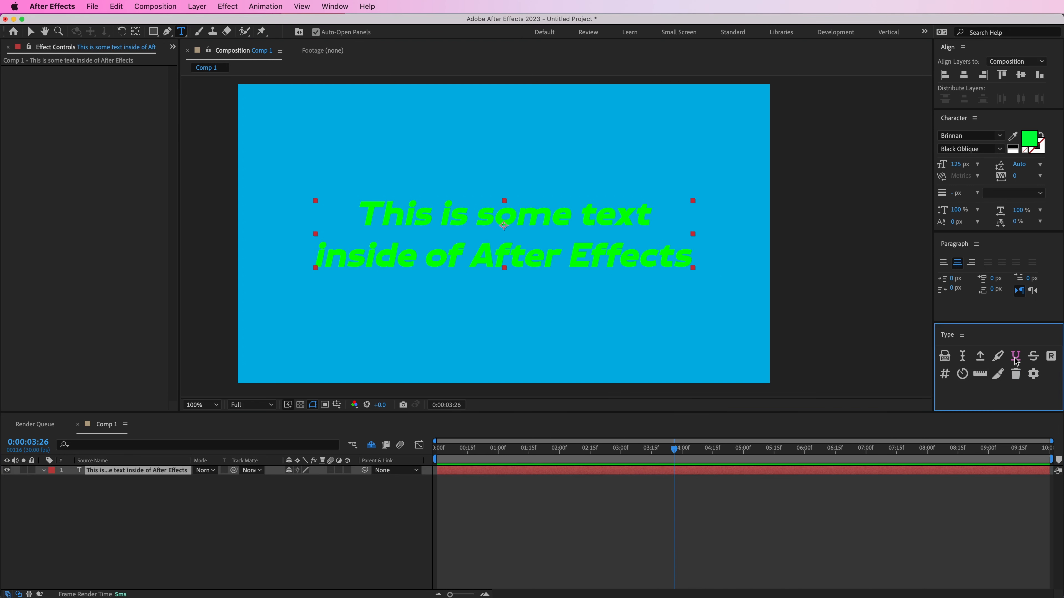
{"action": "left_click", "coordinate": [754, 524]}
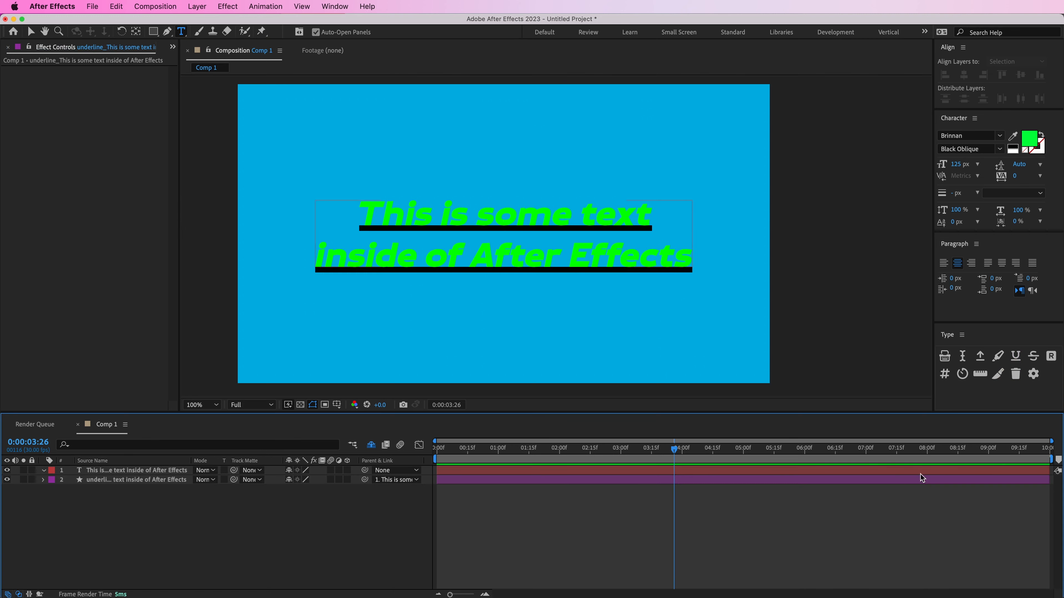
Step: Examine the Thickness, Extension and Underline padding options for underlines and strikethroughs in Type Settings
{"action": "left_click", "coordinate": [1033, 375]}
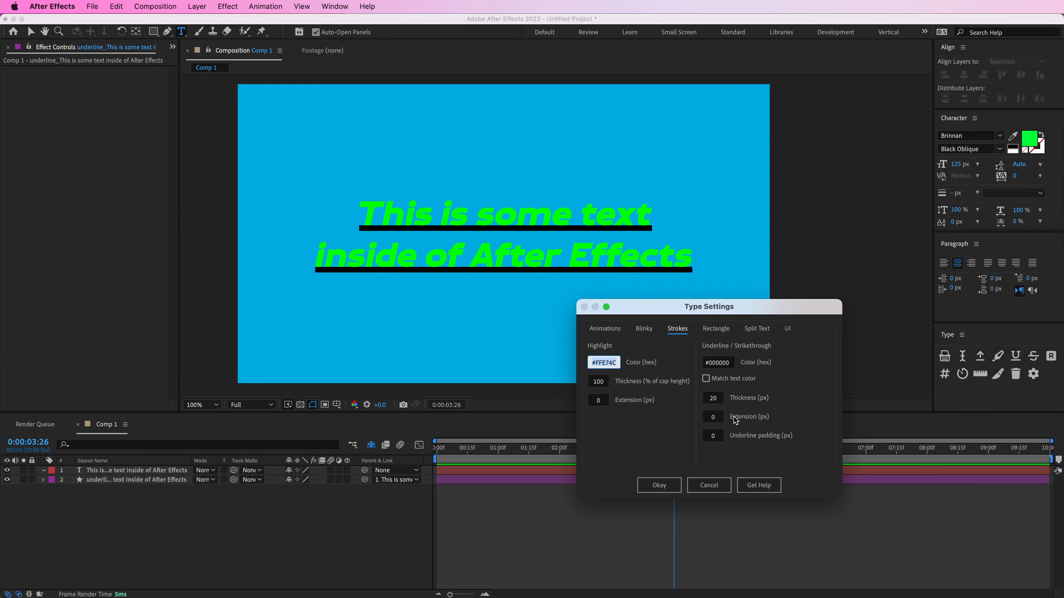
{"action": "left_click", "coordinate": [777, 400]}
{"action": "left_click", "coordinate": [714, 400]}
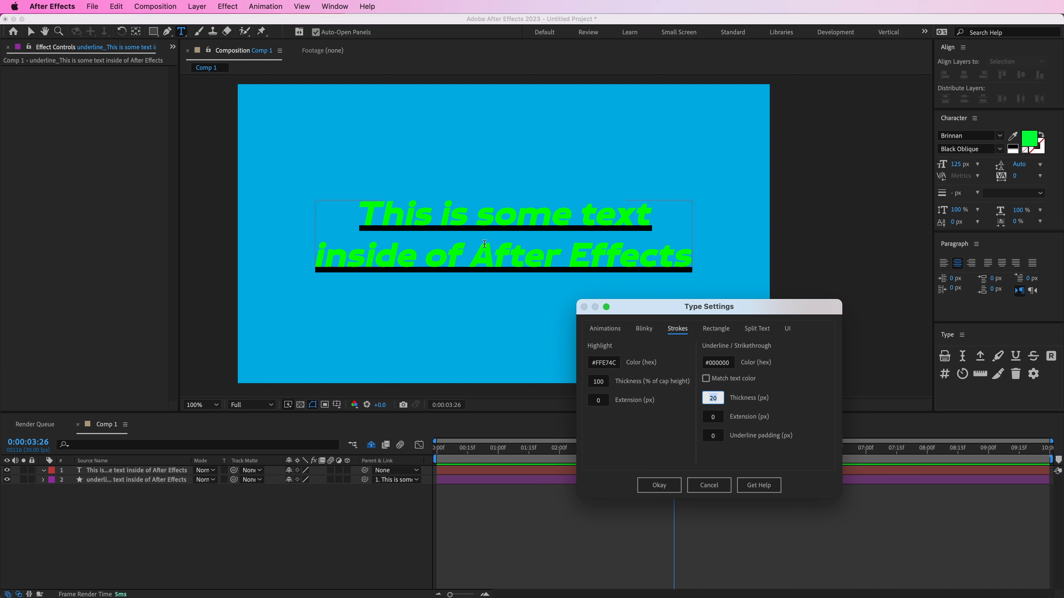
{"action": "left_click", "coordinate": [736, 420]}
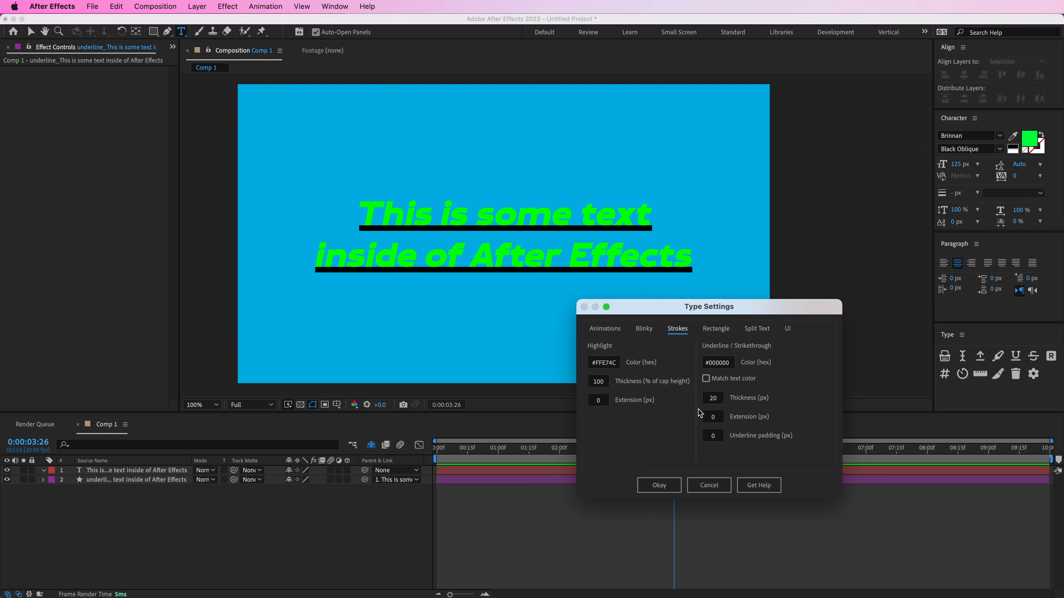
{"action": "left_click", "coordinate": [712, 436]}
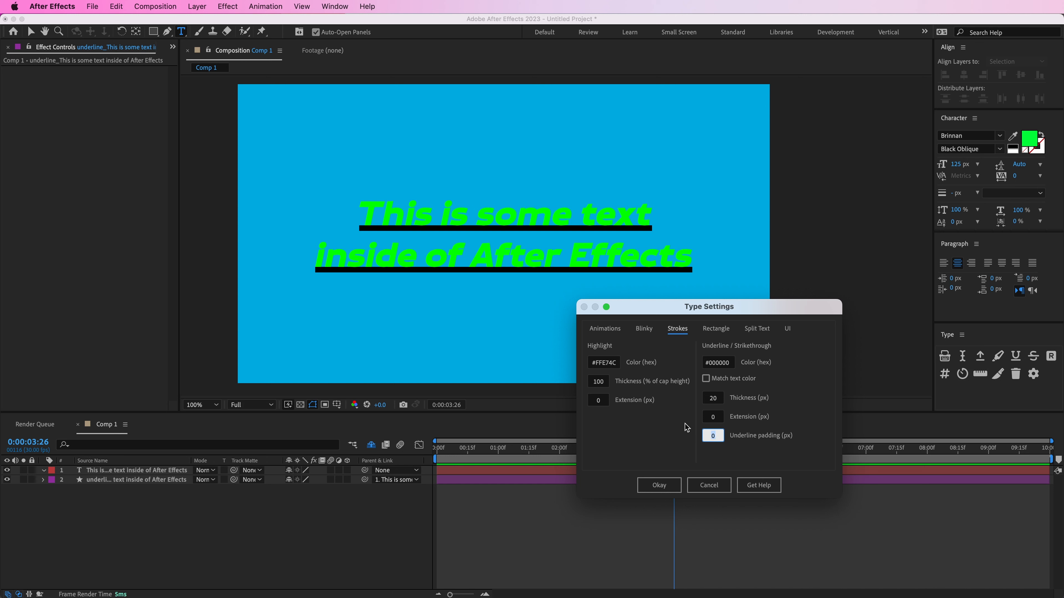
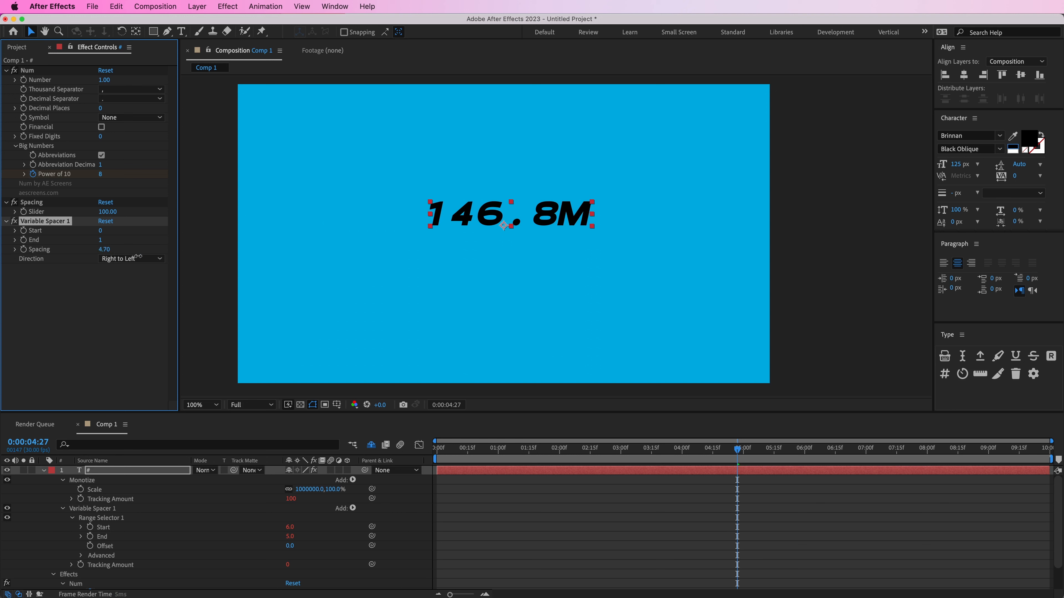
Step: Set the Variable Spacer 1 Spacing to 100 and scrub back through the number animation to check it
{"action": "left_click", "coordinate": [105, 250]}
{"action": "key", "text": "Return"}
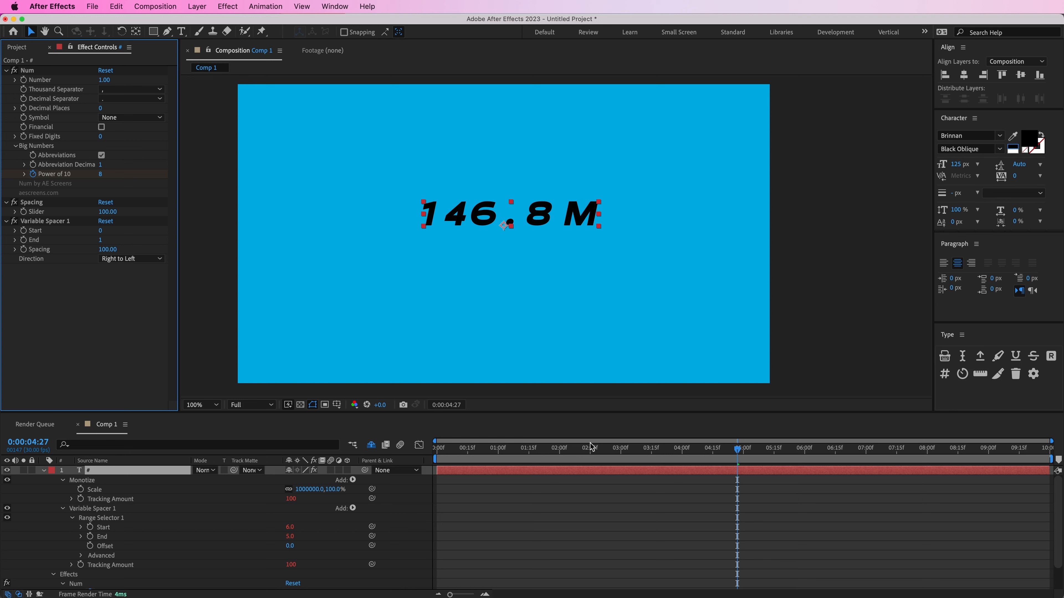
{"action": "left_click_drag", "start_coordinate": [591, 446], "coordinate": [488, 440]}
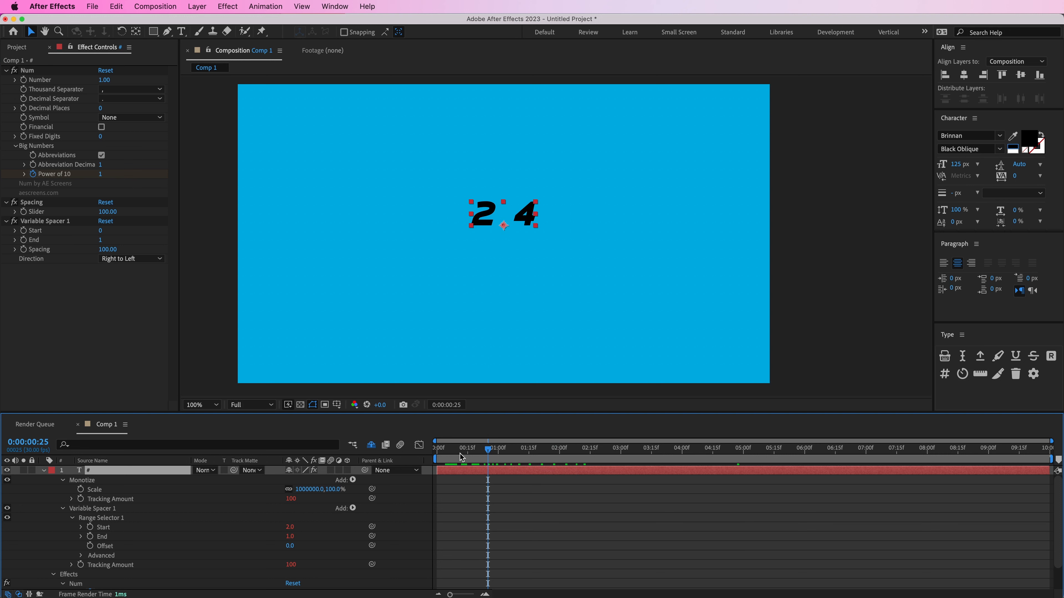
Step: Add a Variable Spacer 1 Spacing keyframe with value 0 at the start of the composition
{"action": "key", "text": "Home"}
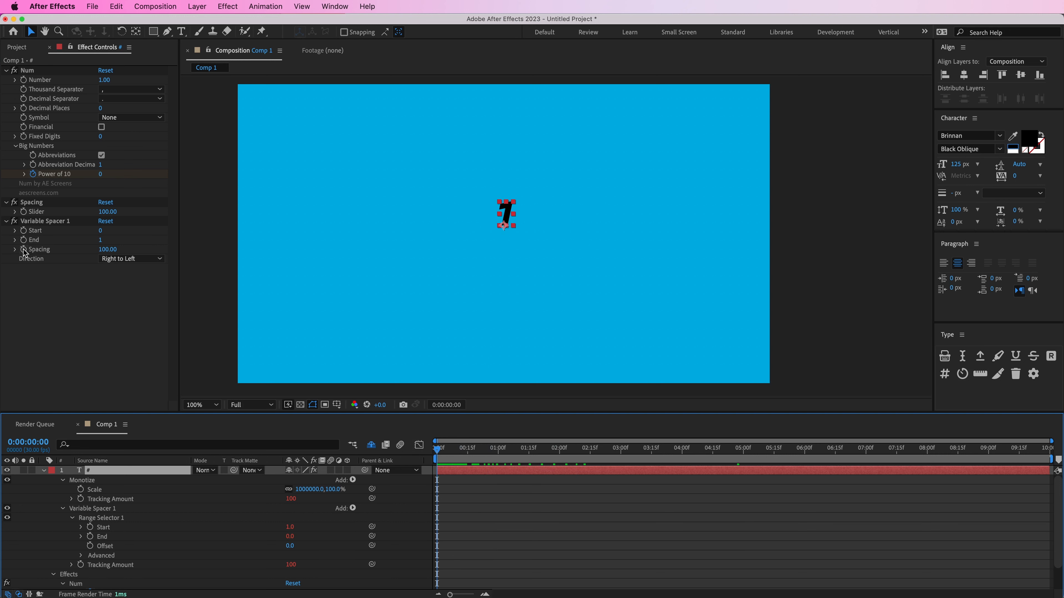
{"action": "left_click", "coordinate": [34, 250]}
{"action": "left_click", "coordinate": [107, 250]}
{"action": "type", "text": "0"}
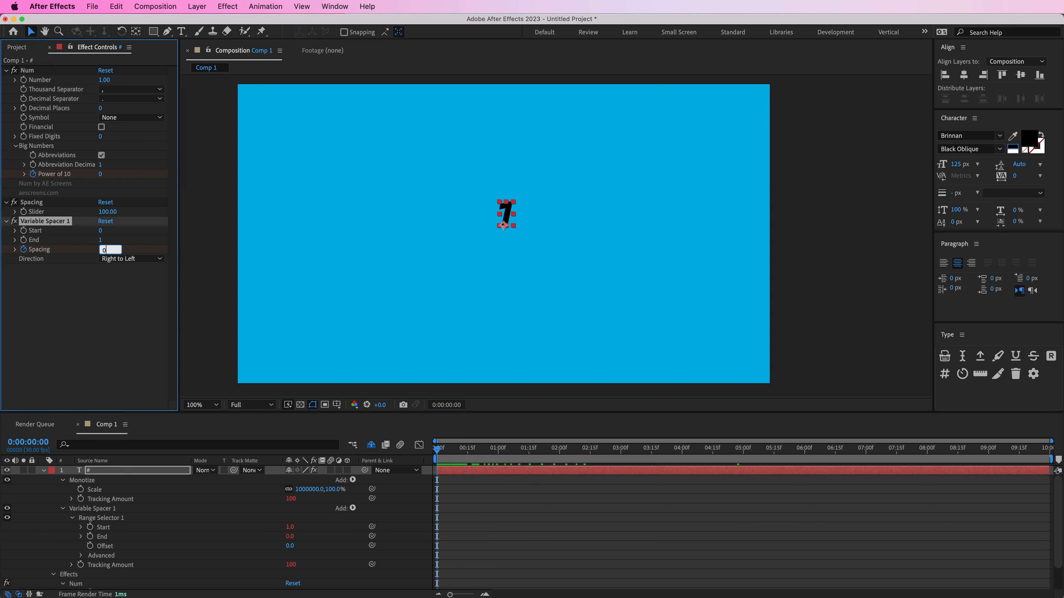
{"action": "key", "text": "Return"}
Step: Reveal the number layer's keyframes and convert the first Spacing keyframe to a hold keyframe
{"action": "key", "text": "u"}
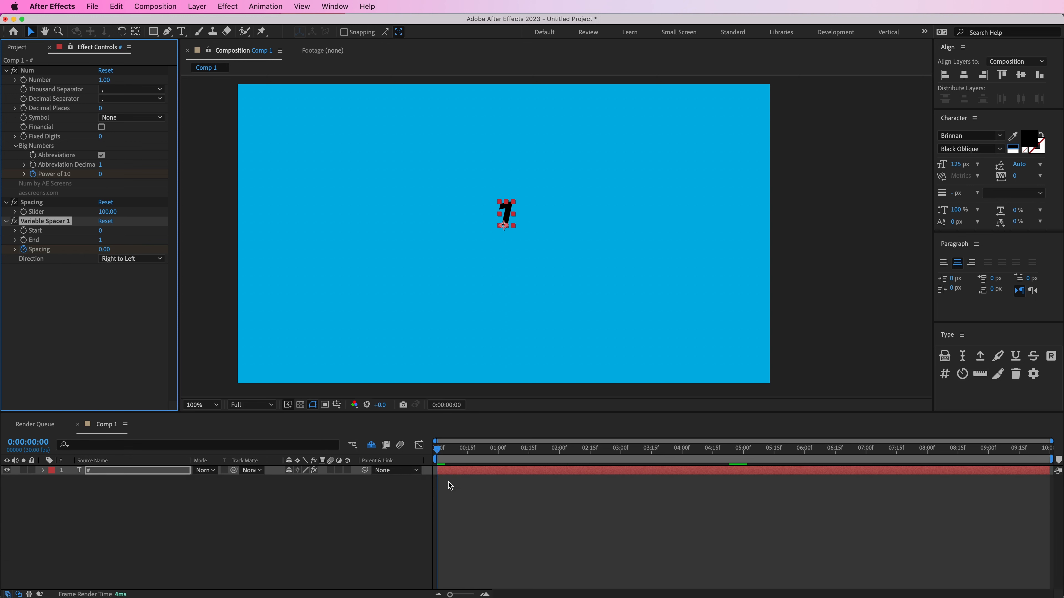
{"action": "left_click", "coordinate": [475, 471]}
{"action": "key", "text": "u"}
{"action": "left_click", "coordinate": [453, 517]}
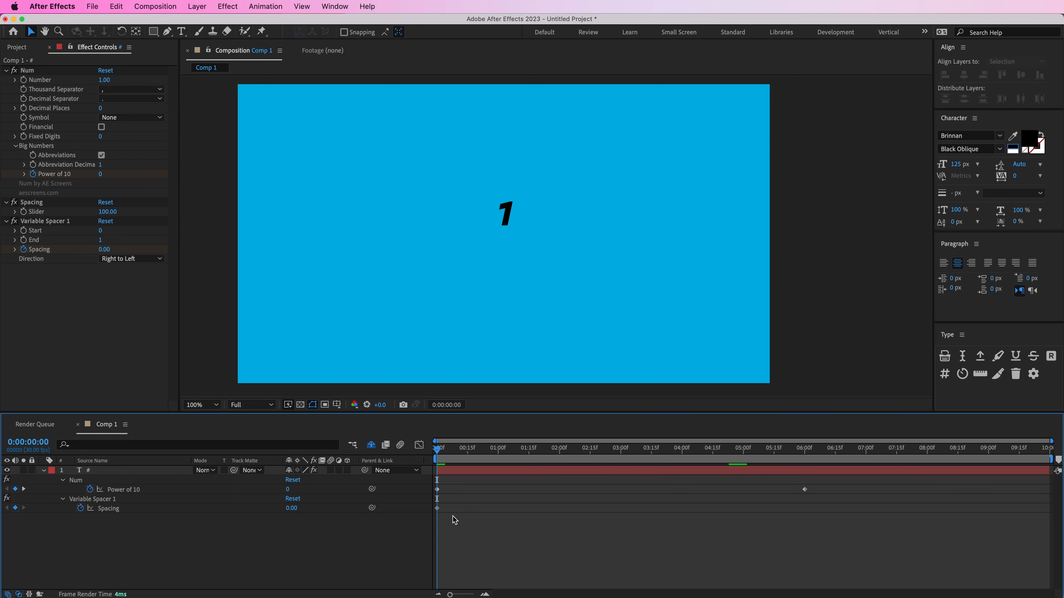
{"action": "right_click", "coordinate": [438, 508]}
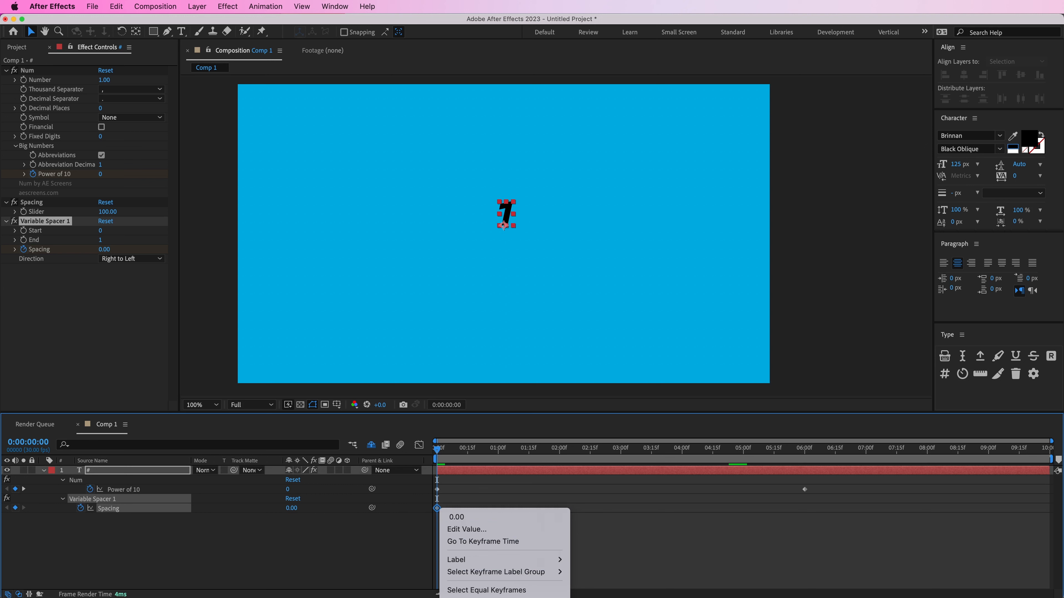
{"action": "key", "text": "Escape"}
{"action": "left_click", "coordinate": [463, 514]}
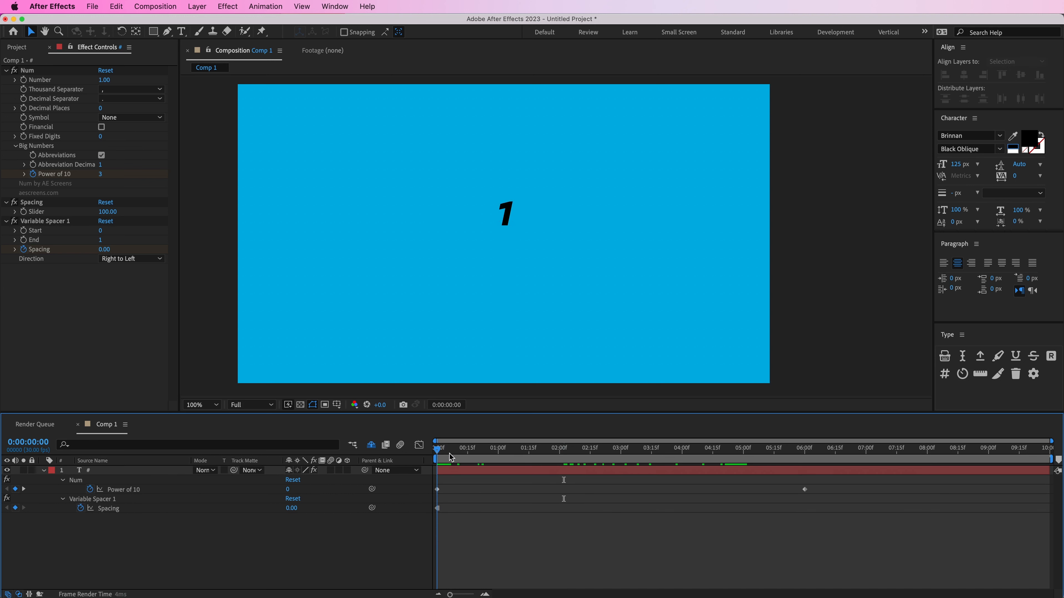
Step: Add a Spacing keyframe of 100 at 0:00:02:12 and preview the number animation from the start
{"action": "left_click_drag", "start_coordinate": [450, 453], "coordinate": [584, 467]}
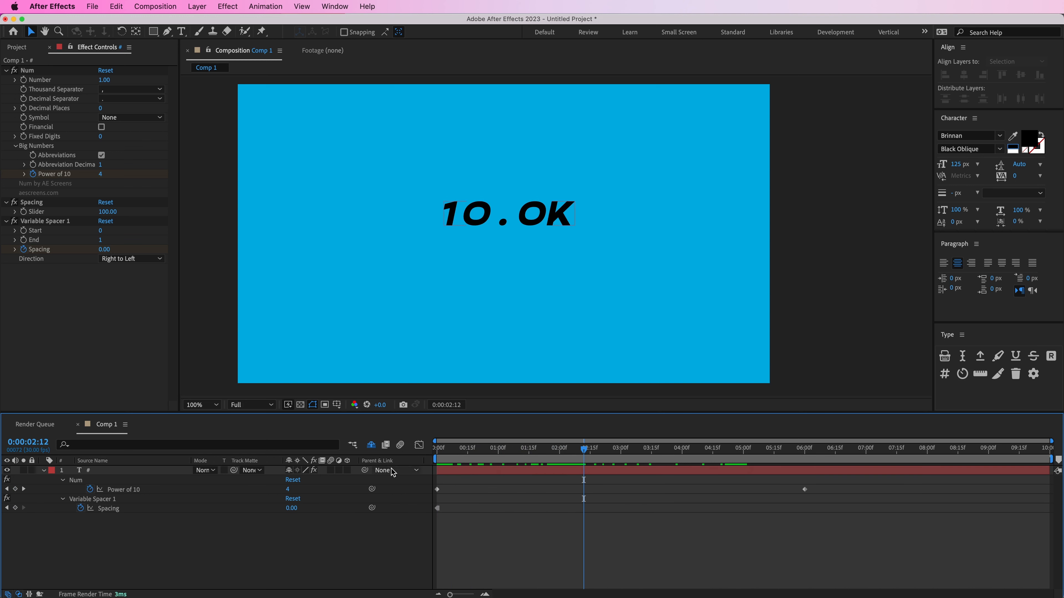
{"action": "left_click", "coordinate": [108, 250]}
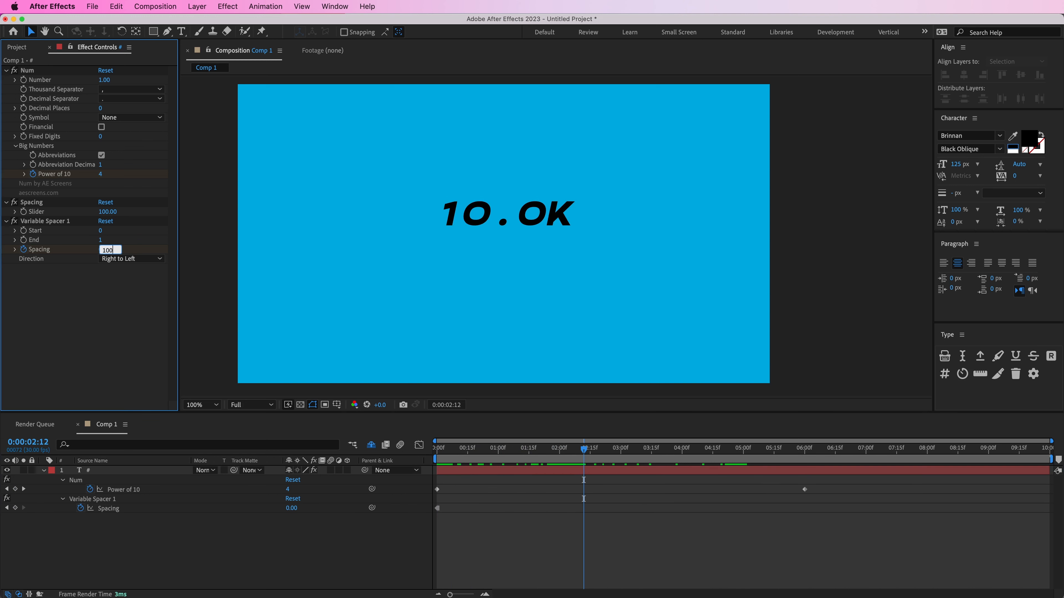
{"action": "key", "text": "Return"}
{"action": "left_click", "coordinate": [437, 451]}
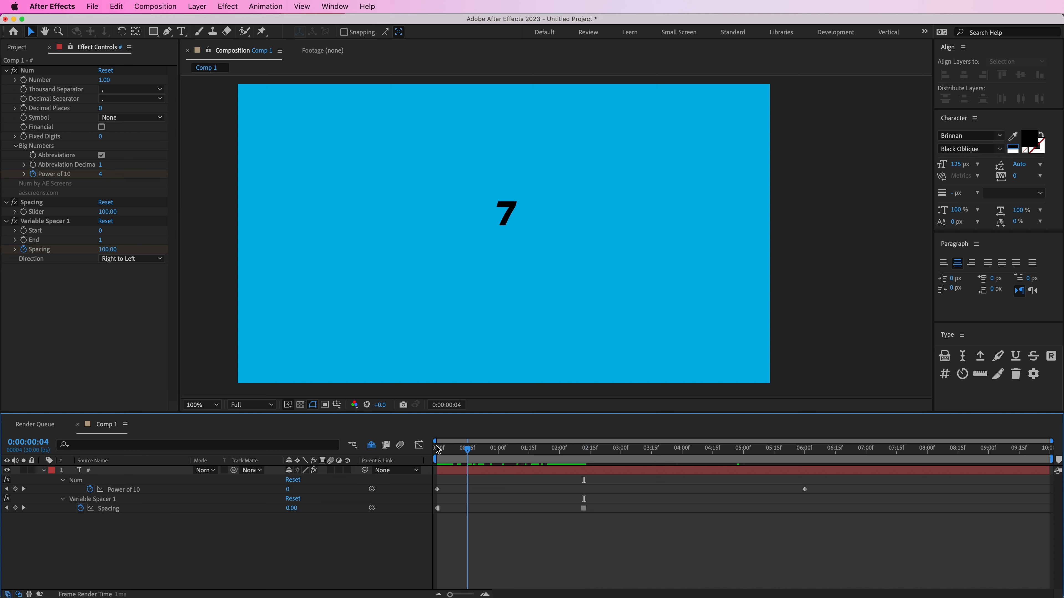
{"action": "left_click_drag", "start_coordinate": [438, 451], "coordinate": [436, 451]}
{"action": "key", "text": "space"}
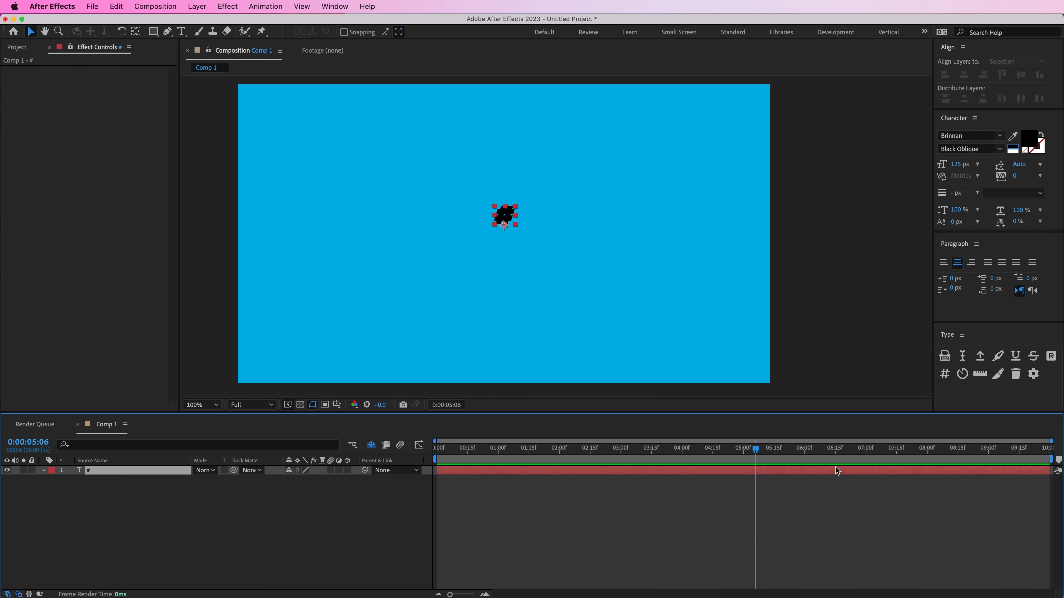
Step: Apply the Type panel's Count timer to the # text layer and scrub the timeline to 0:00:04:00
{"action": "left_click", "coordinate": [944, 373]}
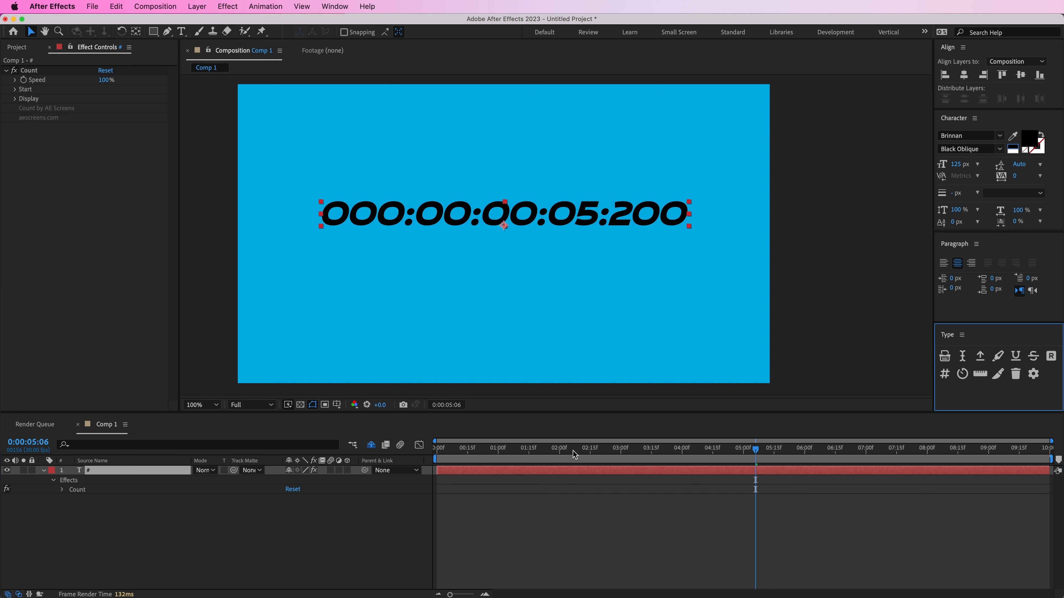
{"action": "left_click_drag", "start_coordinate": [574, 455], "coordinate": [683, 474]}
{"action": "left_click", "coordinate": [494, 453]}
{"action": "key", "text": "super+z"}
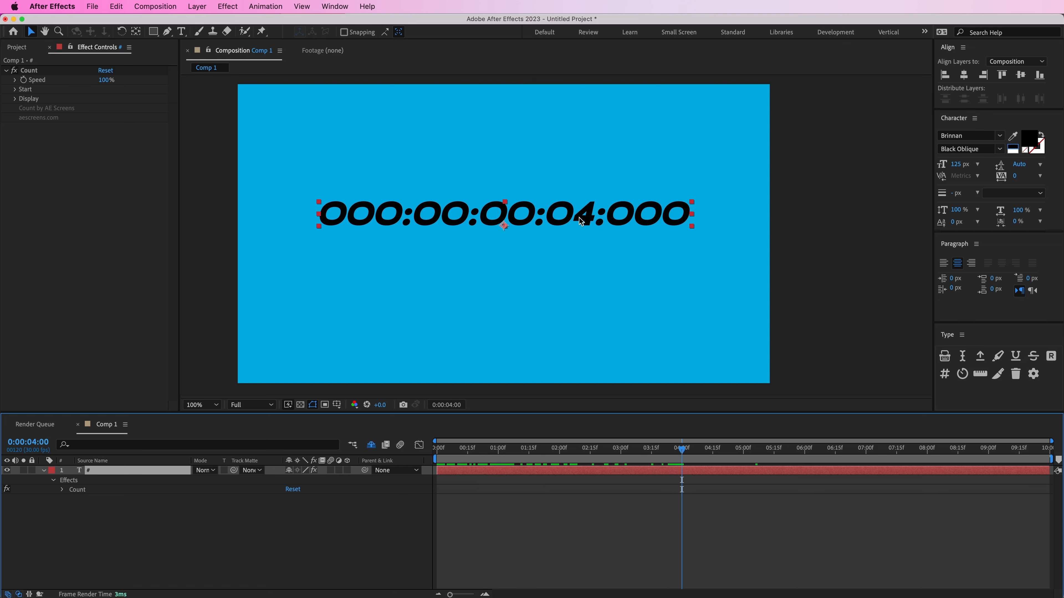
Step: Set the Count effect's Speed to 200%
{"action": "left_click", "coordinate": [105, 80]}
{"action": "type", "text": "200"}
{"action": "key", "text": "Return"}
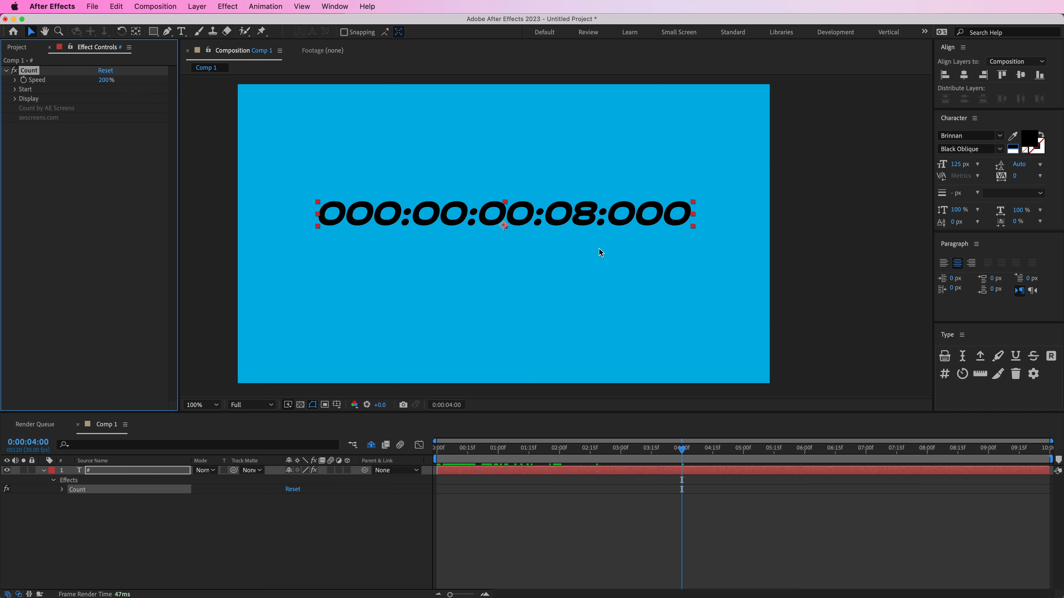
Step: Set the Count effect's Speed to -100% and its starting Minutes to 1
{"action": "left_click_drag", "start_coordinate": [648, 461], "coordinate": [684, 466]}
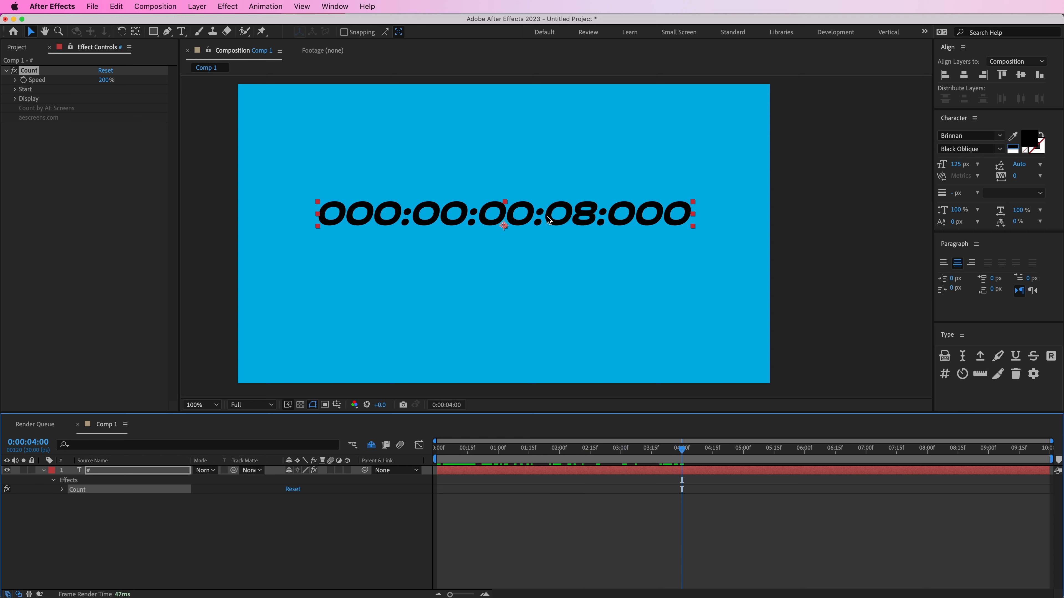
{"action": "left_click", "coordinate": [107, 79]}
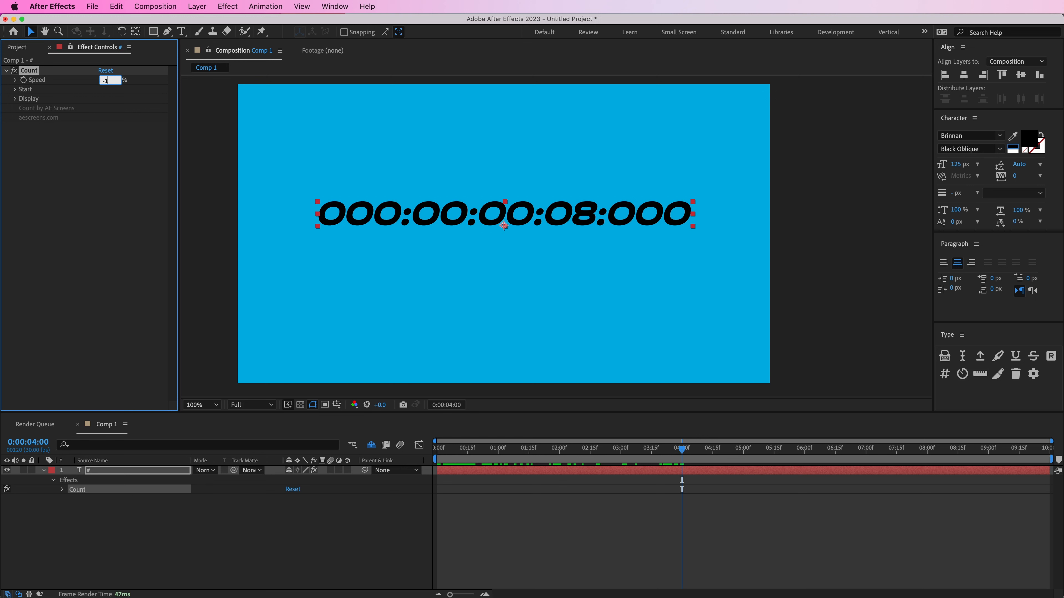
{"action": "key", "text": "Return"}
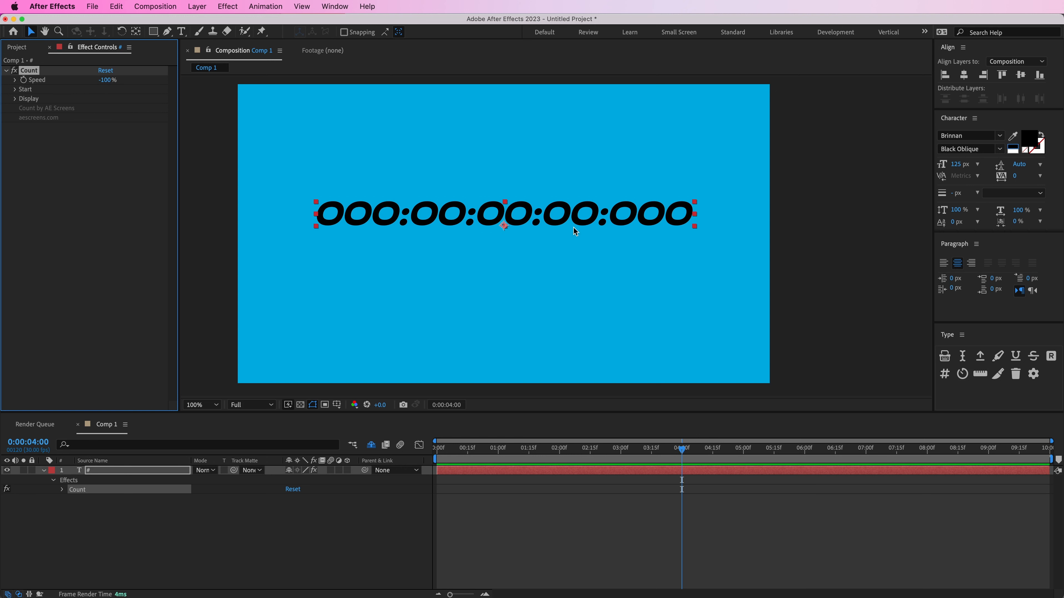
{"action": "left_click", "coordinate": [16, 91]}
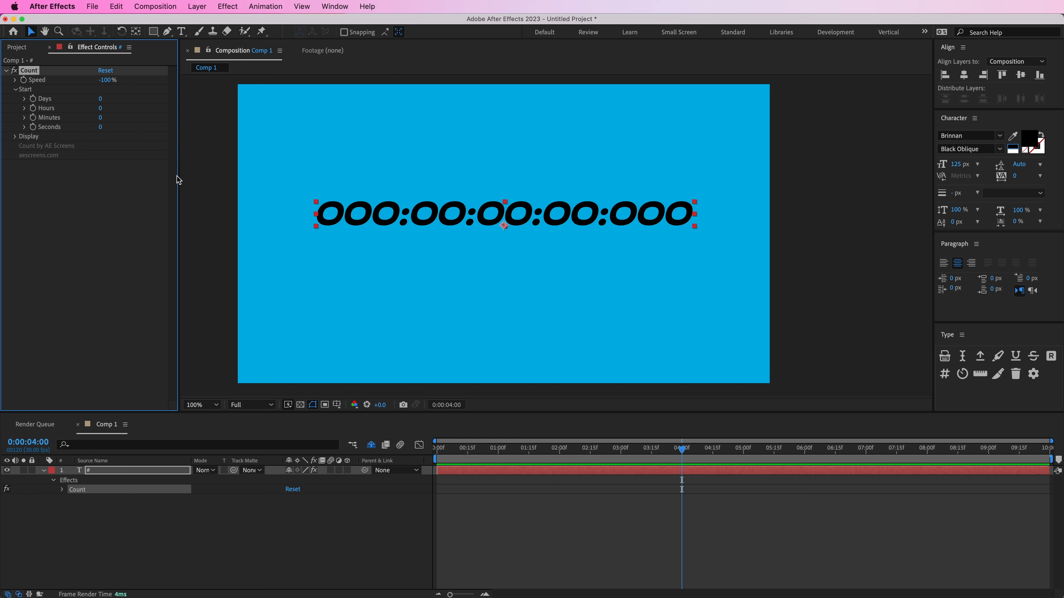
{"action": "left_click", "coordinate": [101, 118]}
{"action": "key", "text": "Return"}
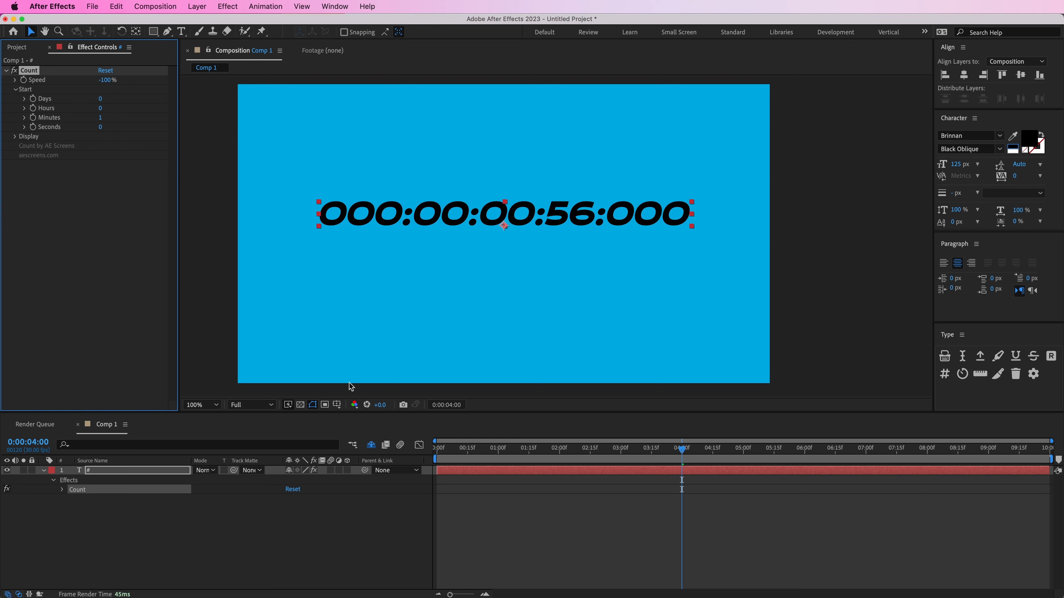
Step: Preview the timer's countdown from the start of the timeline
{"action": "left_click", "coordinate": [436, 450]}
{"action": "left_click", "coordinate": [437, 451]}
{"action": "key", "text": "space"}
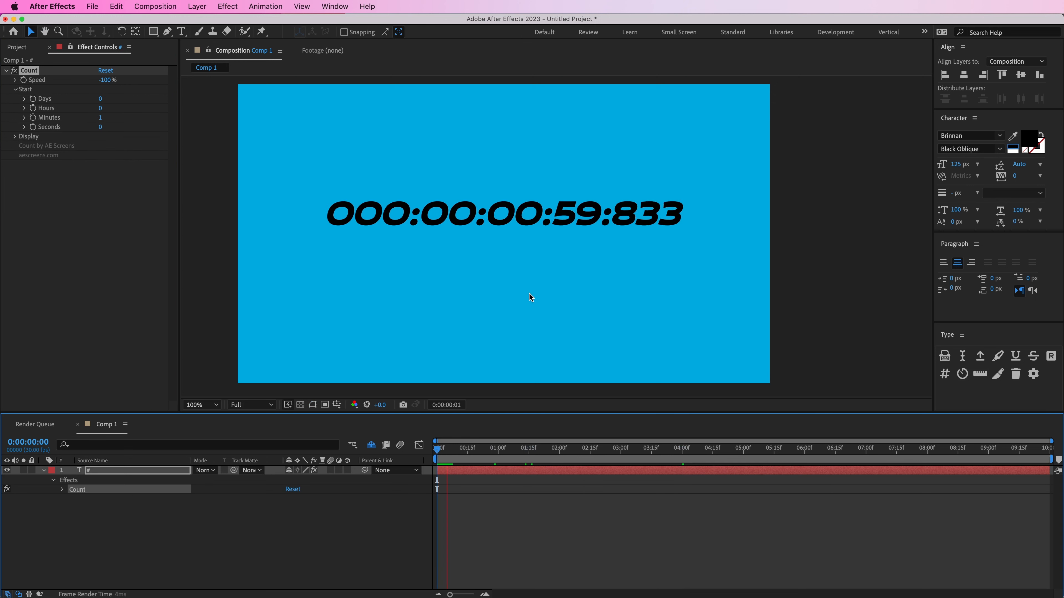
{"action": "key", "text": "space"}
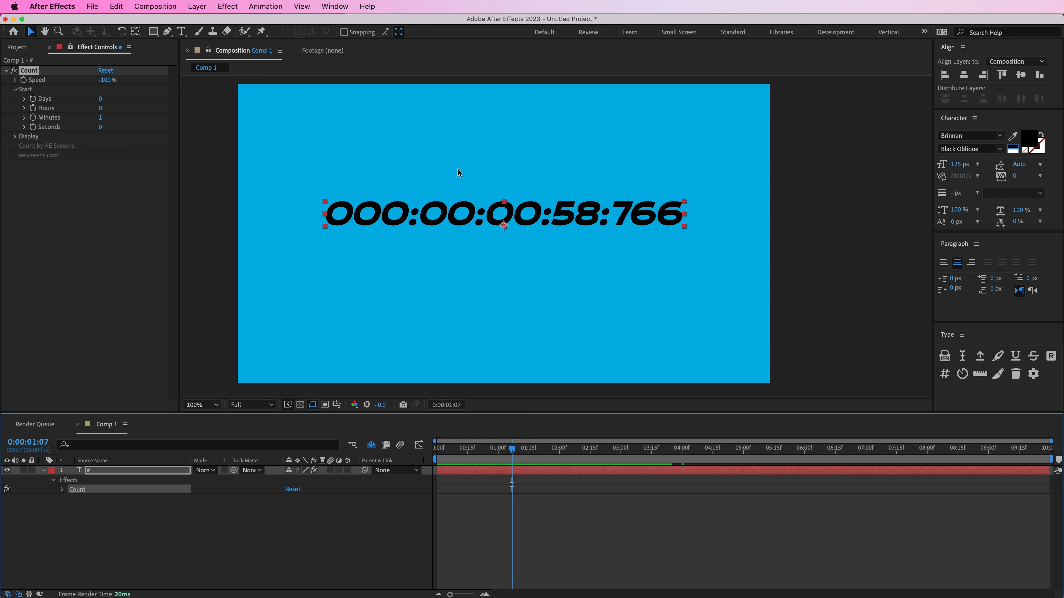
Step: Turn off Days and Hours in the Count effect's Display settings and preview the timer from the start
{"action": "left_click", "coordinate": [15, 137]}
{"action": "left_click", "coordinate": [100, 164]}
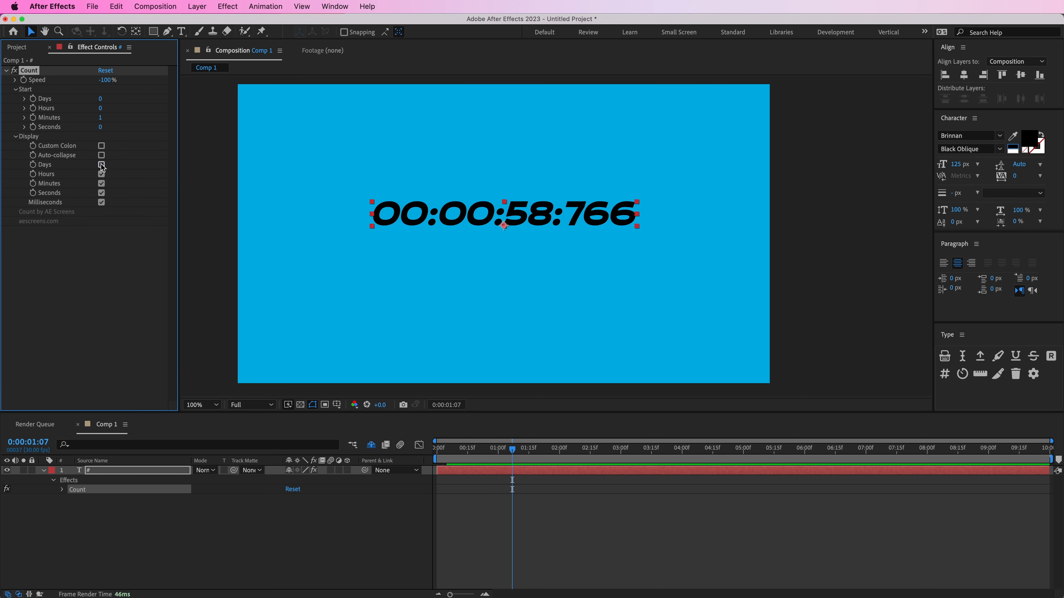
{"action": "left_click", "coordinate": [104, 174]}
{"action": "left_click", "coordinate": [437, 448]}
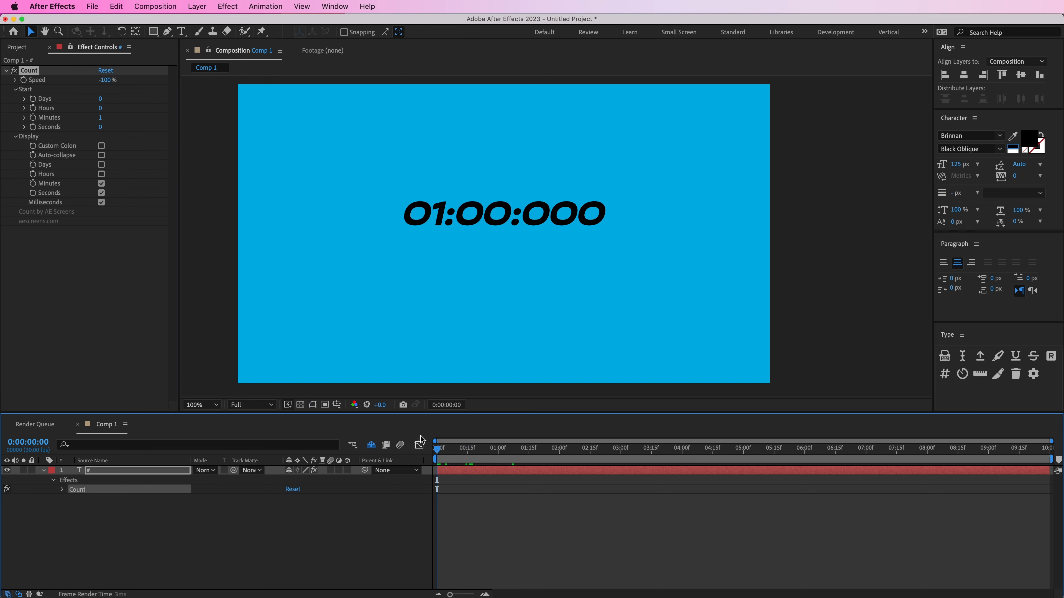
{"action": "key", "text": "space"}
{"action": "key", "text": "space"}
Step: Enable Auto-collapse for the Count timer and scrub to 0:00:00:03
{"action": "left_click", "coordinate": [101, 155]}
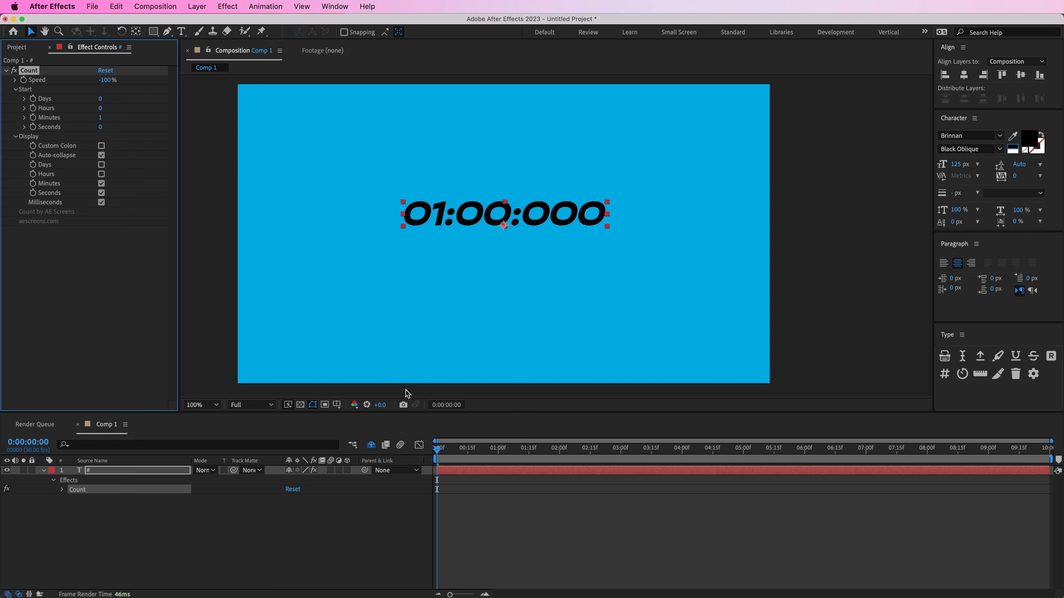
{"action": "left_click_drag", "start_coordinate": [438, 449], "coordinate": [442, 450]}
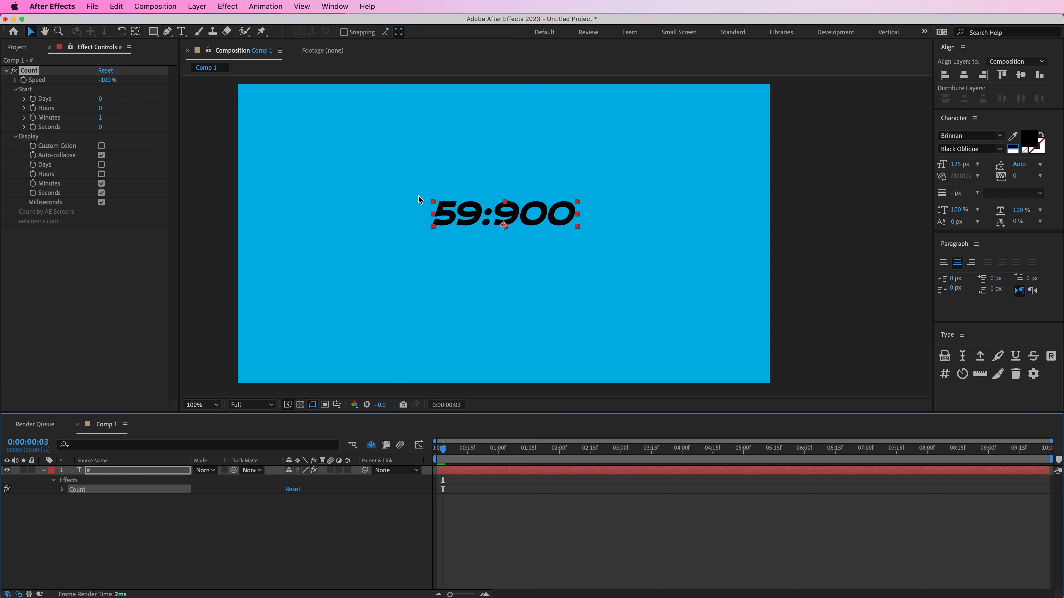
Step: Try Custom Colon on the Count timer with a hyphen as the separator text, and undo it
{"action": "left_click", "coordinate": [102, 146]}
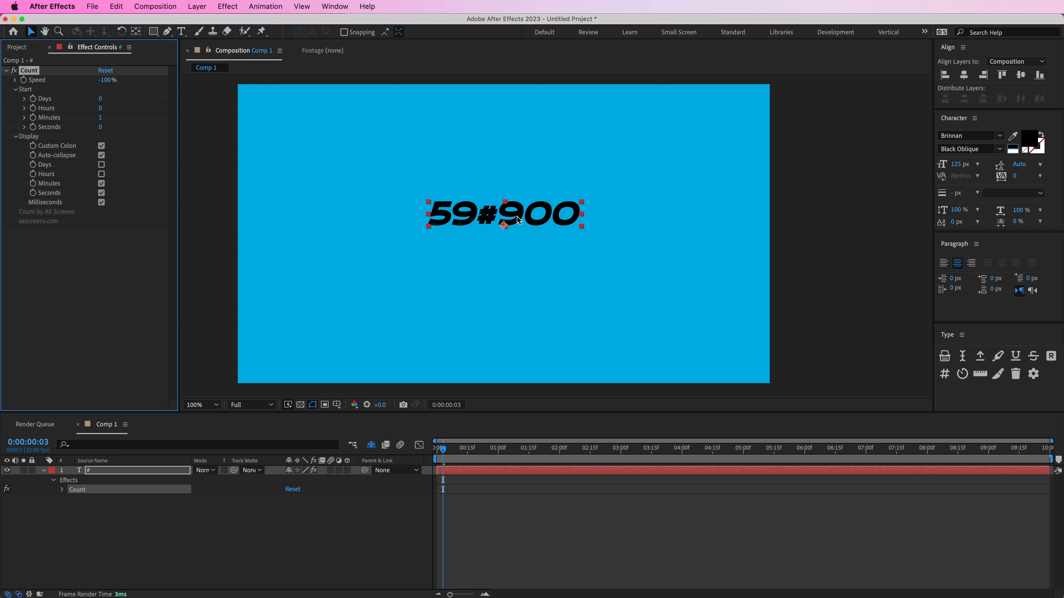
{"action": "double_click", "coordinate": [504, 217]}
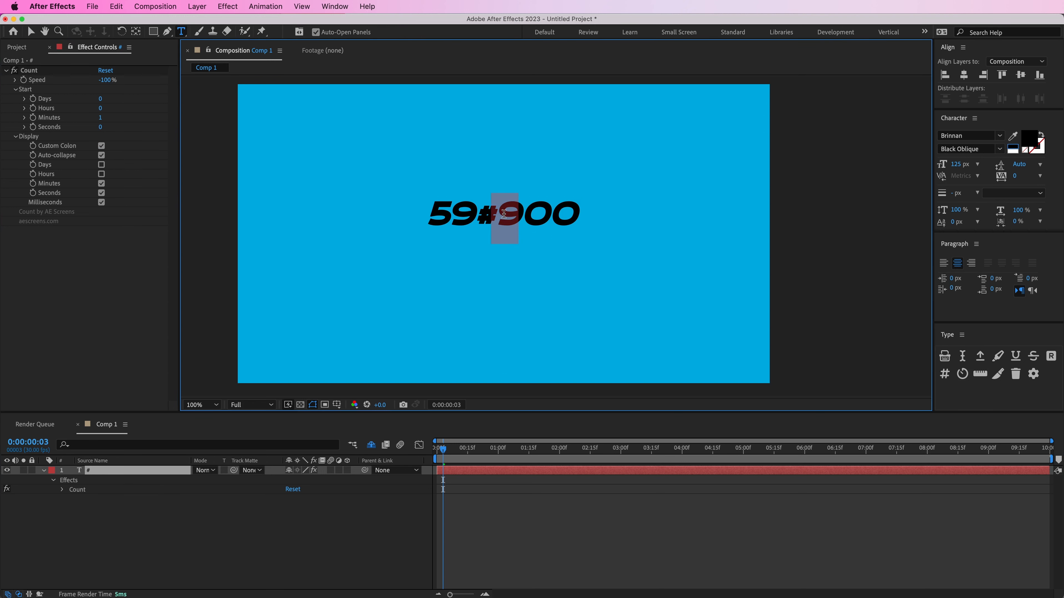
{"action": "type", "text": "-"}
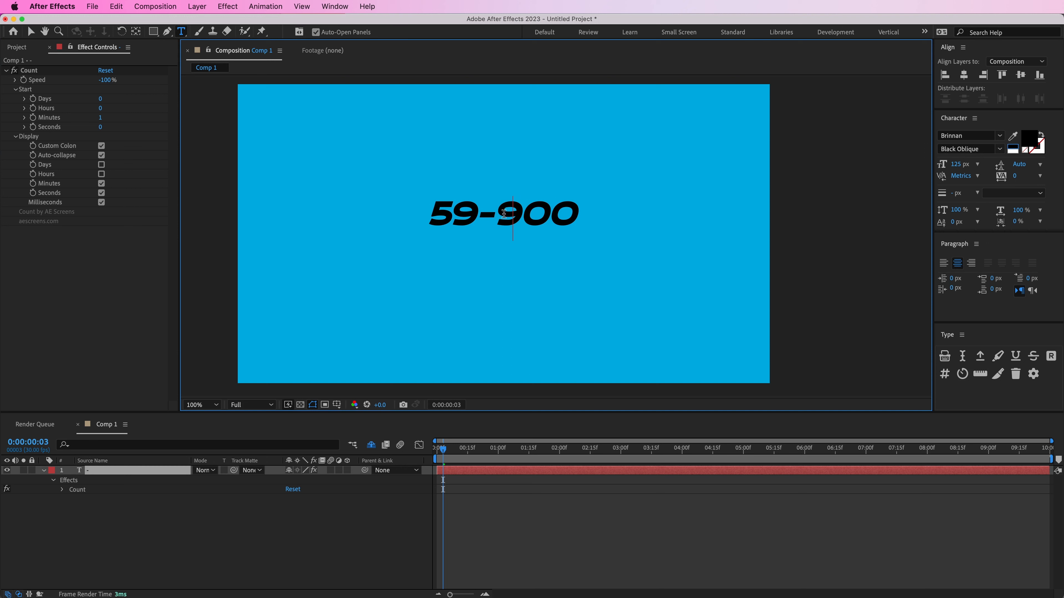
{"action": "key", "text": "super+z"}
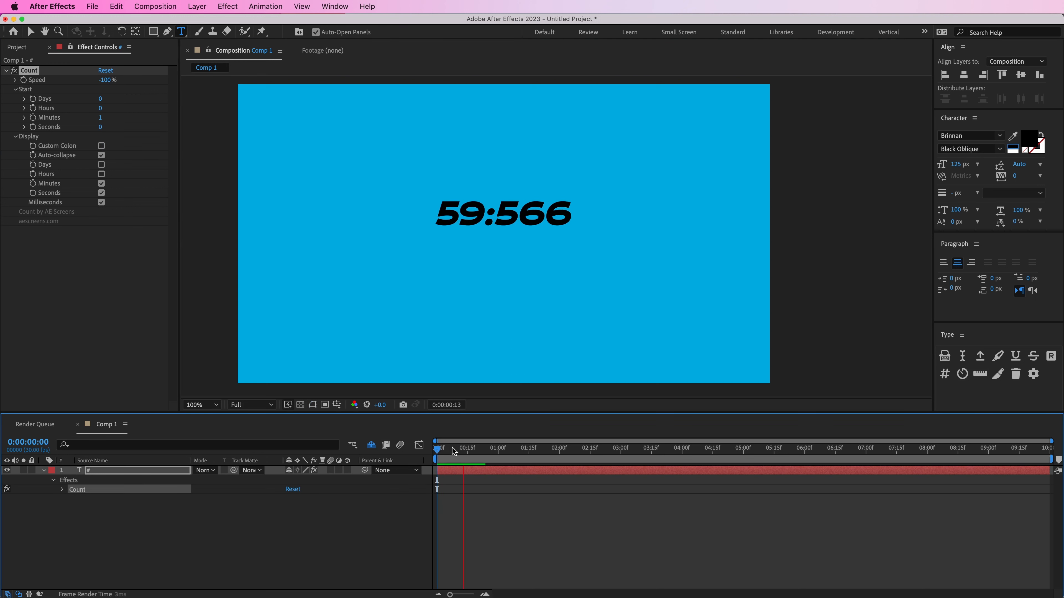
Step: At 0:00:00:14, apply the Type tools' Spacing effect to the # layer and add a Variable Spacer
{"action": "mouse_move", "coordinate": [486, 456]}
{"action": "left_mouse_down"}
{"action": "mouse_move", "coordinate": [507, 457]}
{"action": "mouse_move", "coordinate": [466, 455]}
{"action": "left_mouse_up"}
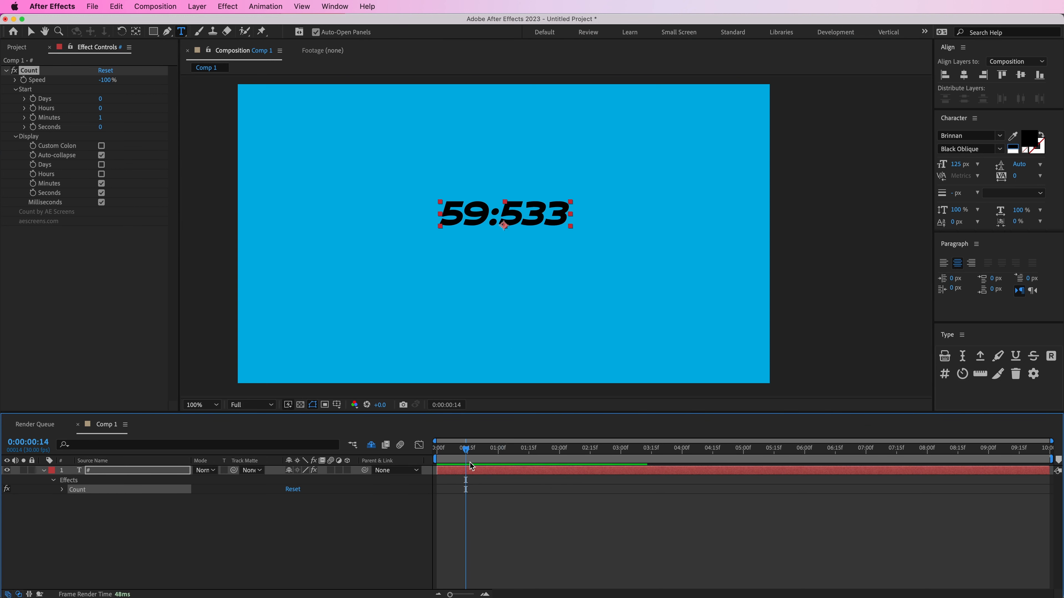
{"action": "left_click", "coordinate": [474, 470]}
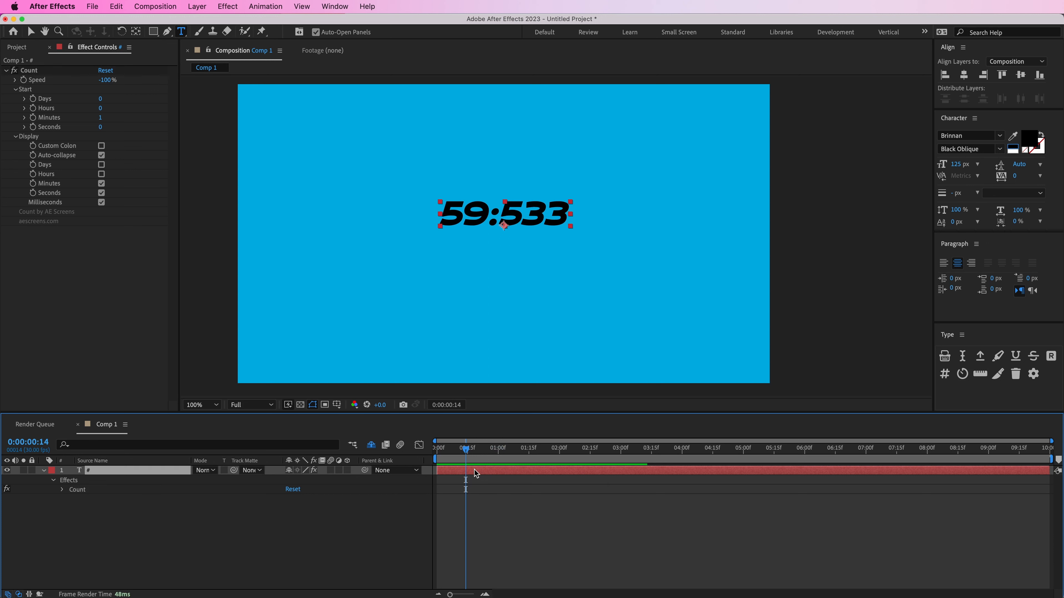
{"action": "left_click", "coordinate": [981, 376]}
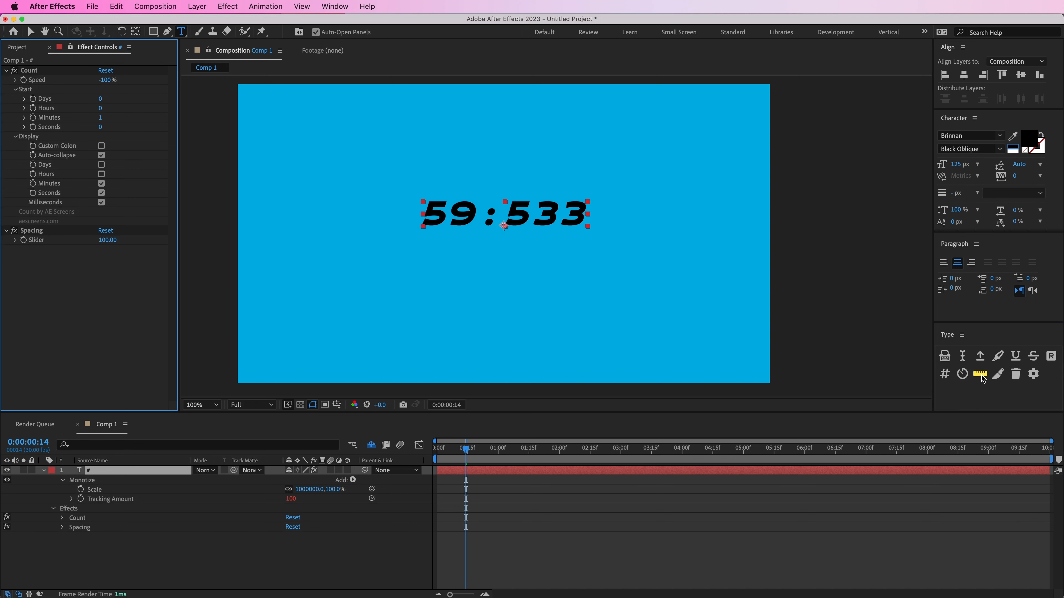
{"action": "left_click", "coordinate": [981, 375]}
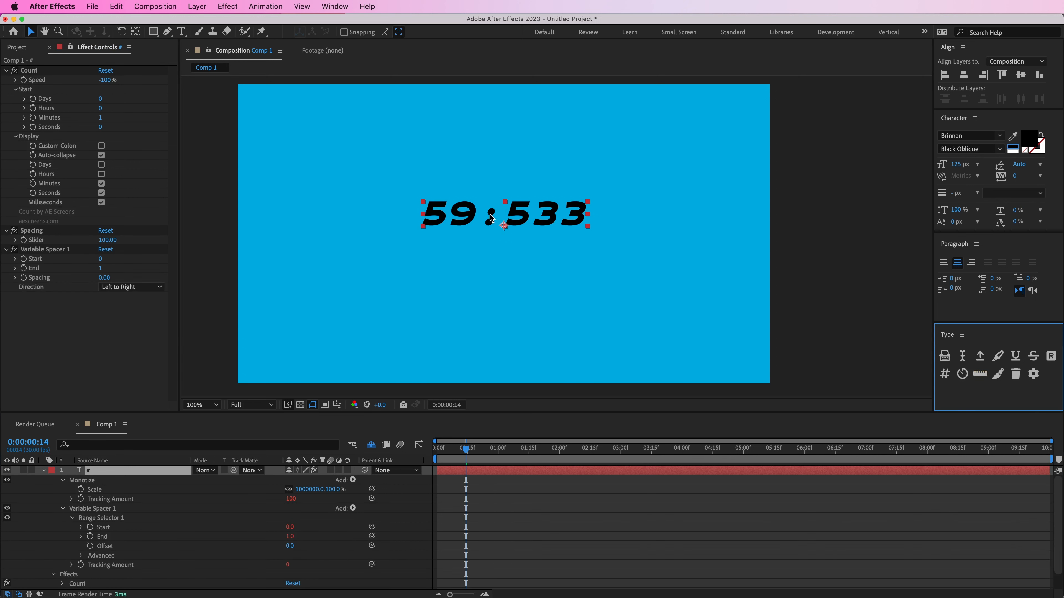
Step: Set Variable Spacer 1 to Start 3, End 4, Direction Right to Left and Spacing -50
{"action": "left_click", "coordinate": [130, 287]}
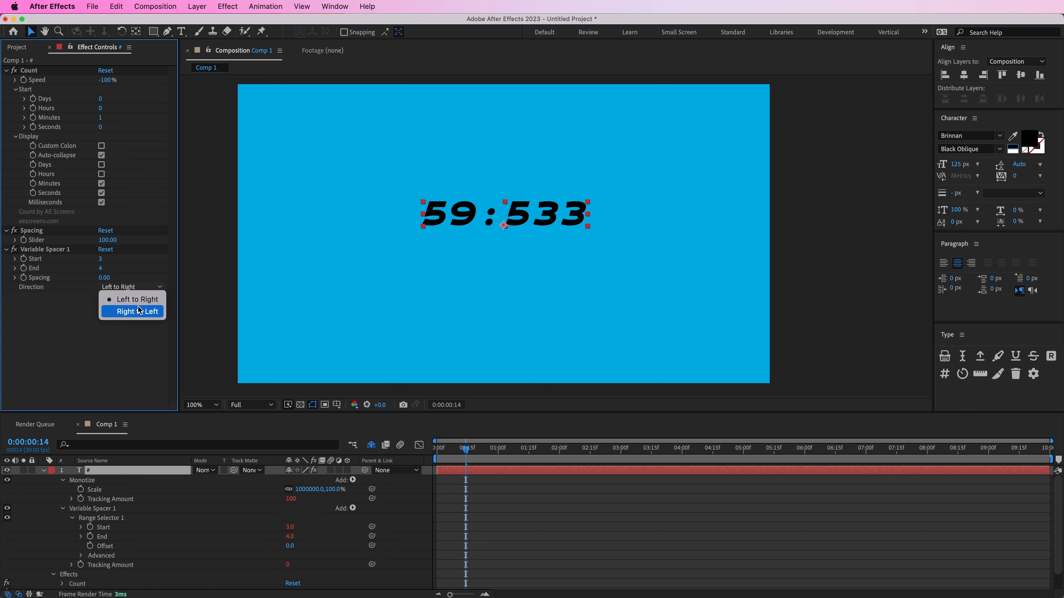
{"action": "left_click", "coordinate": [126, 305]}
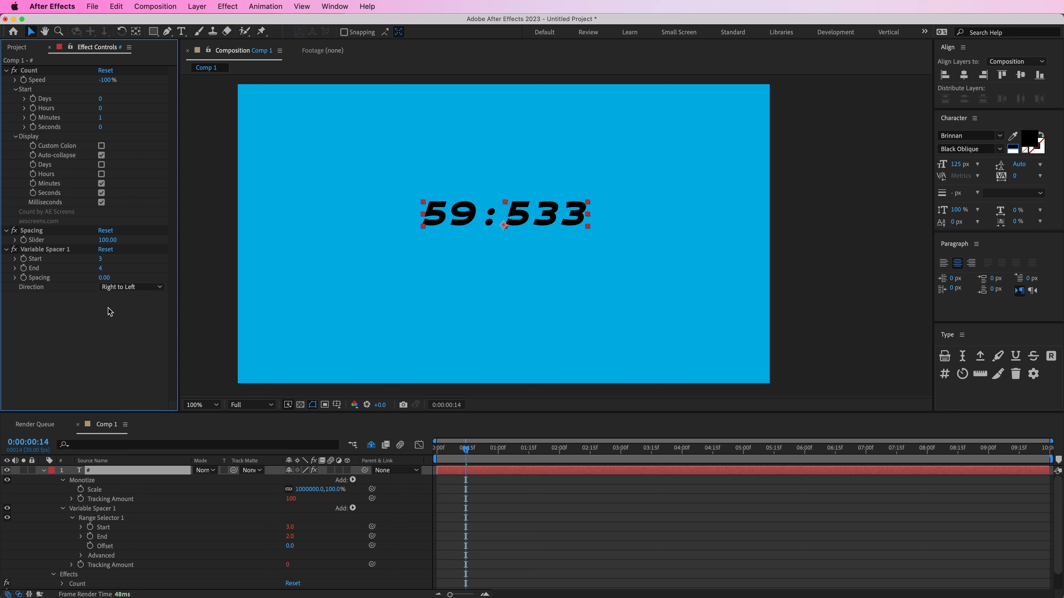
{"action": "left_click", "coordinate": [107, 278]}
{"action": "type", "text": "-50"}
{"action": "key", "text": "Return"}
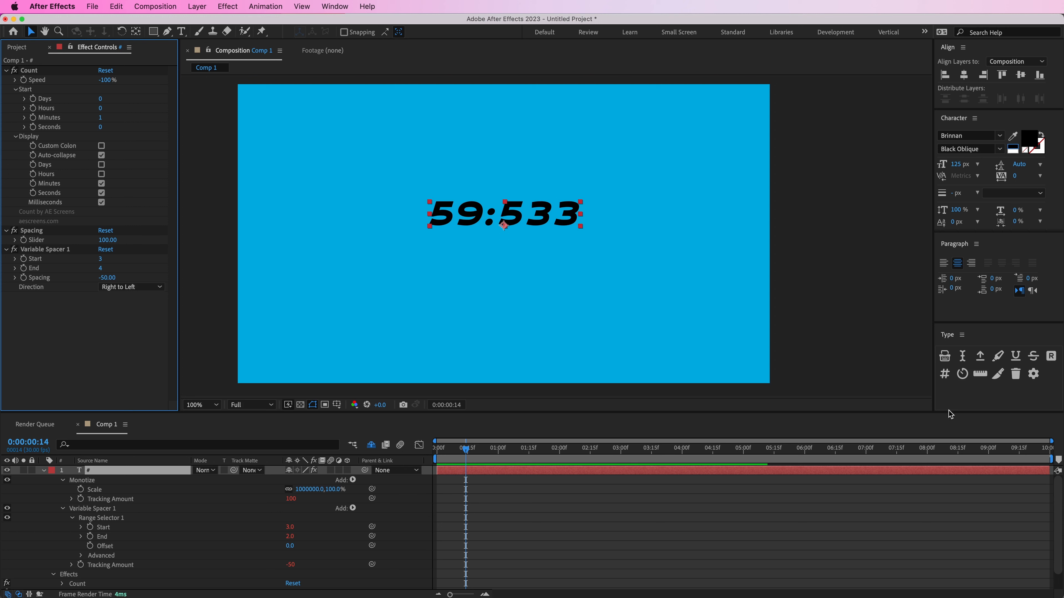
Step: Test removing and directly deleting Variable Spacer 1, undo both attempts, and use Remove effects to take it off
{"action": "left_click", "coordinate": [1011, 376]}
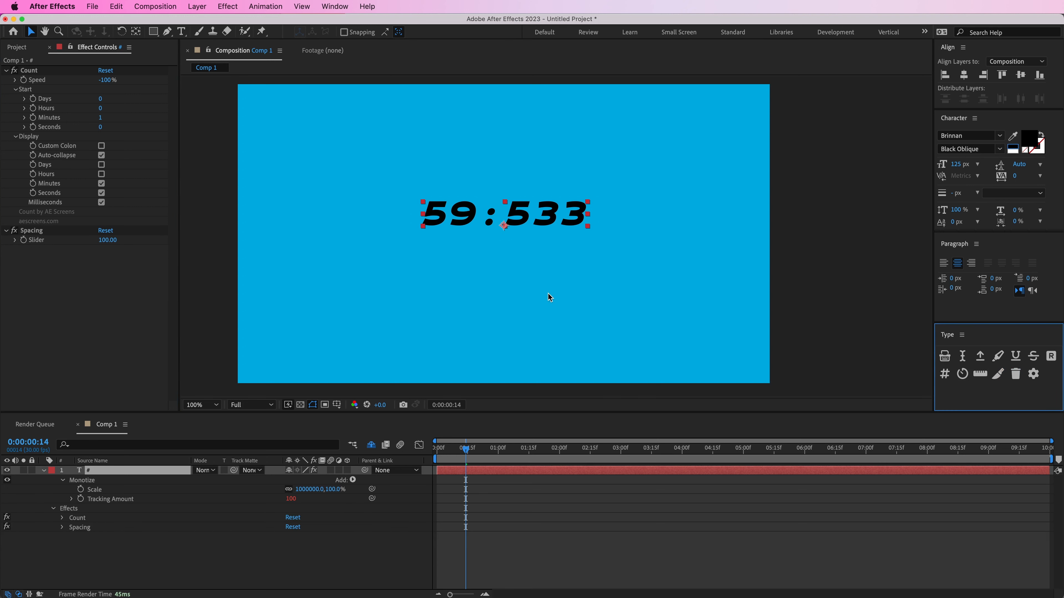
{"action": "key", "text": "super+z"}
{"action": "left_click", "coordinate": [58, 251]}
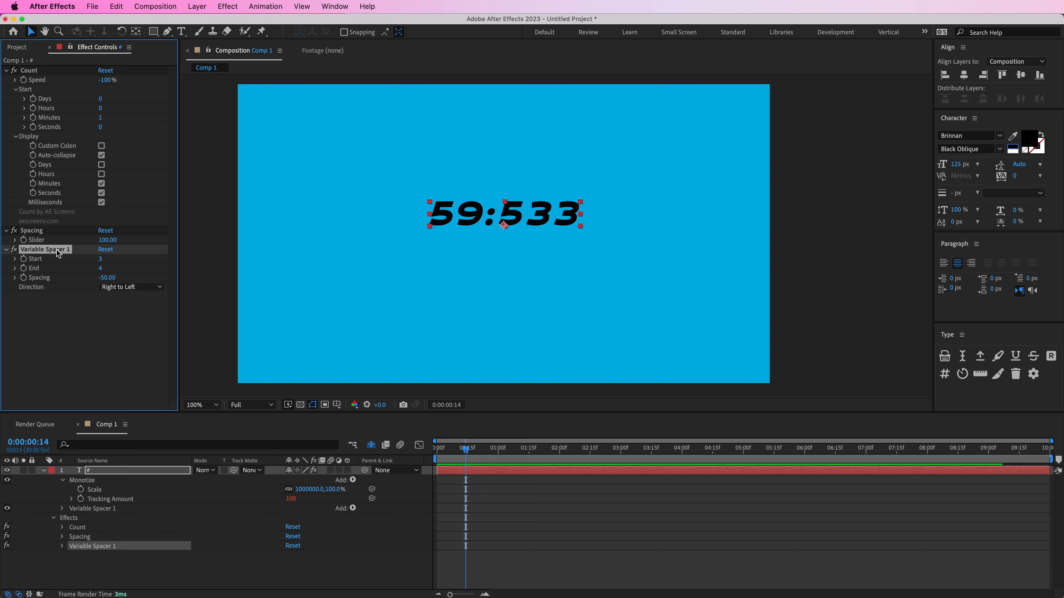
{"action": "key", "text": "Delete"}
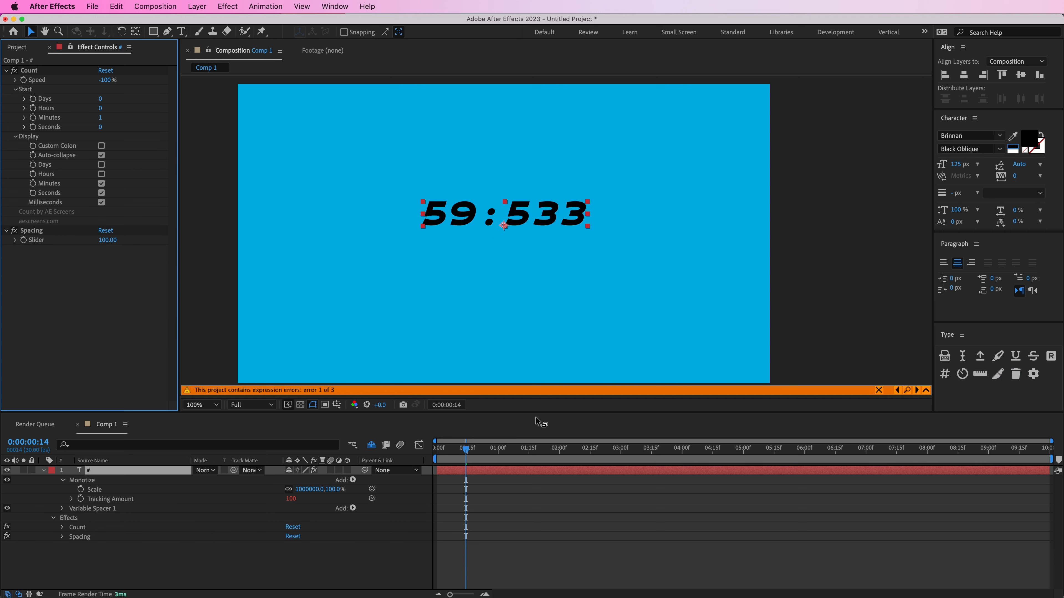
{"action": "key", "text": "super+z"}
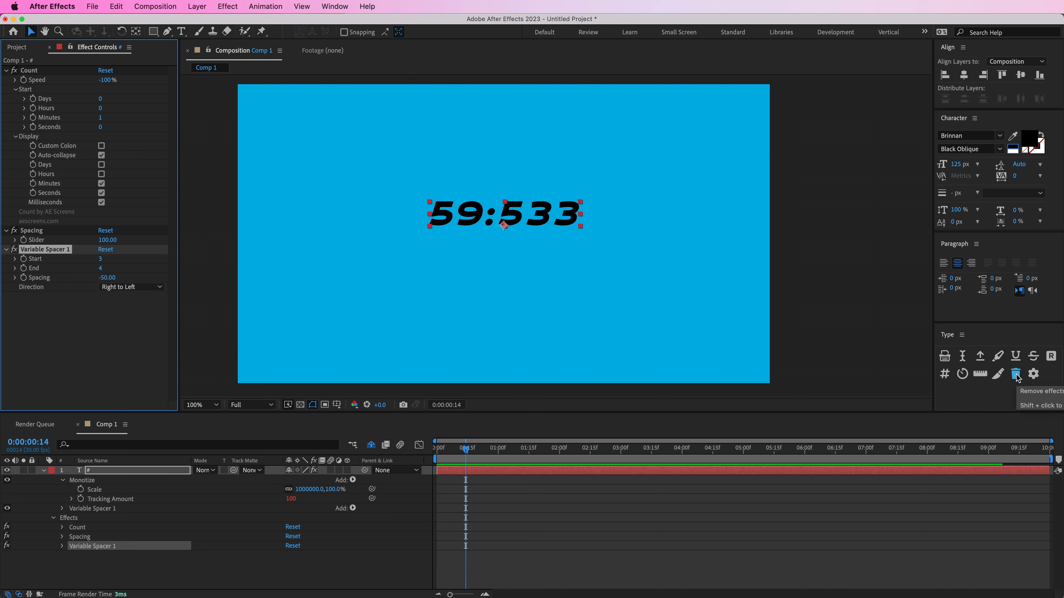
{"action": "left_click", "coordinate": [1016, 375]}
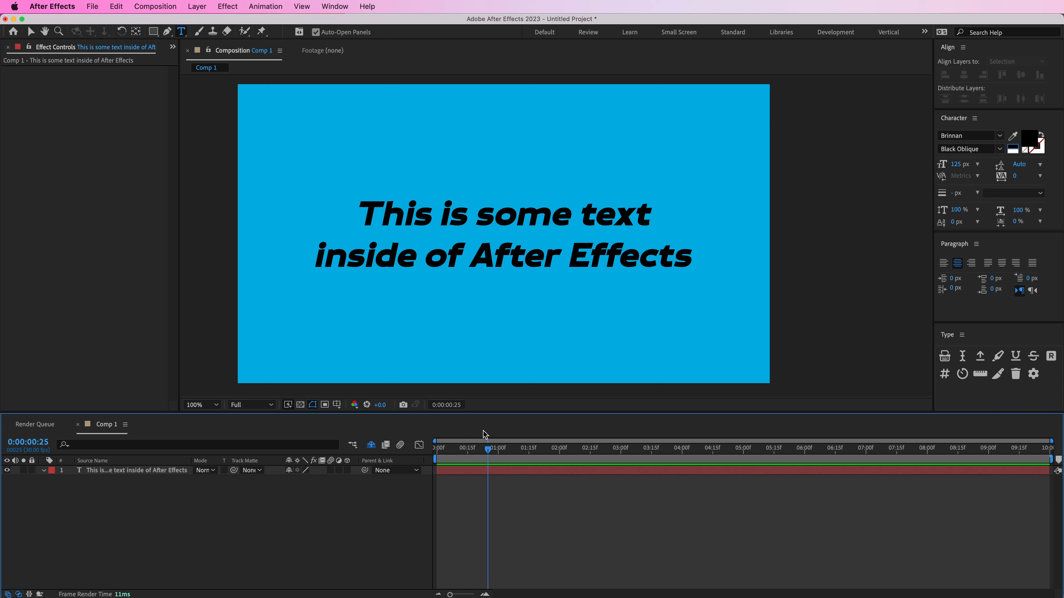
Step: Try splitting the two-line text layer into separate words and moving "some" up, and undo it all
{"action": "left_click", "coordinate": [528, 469]}
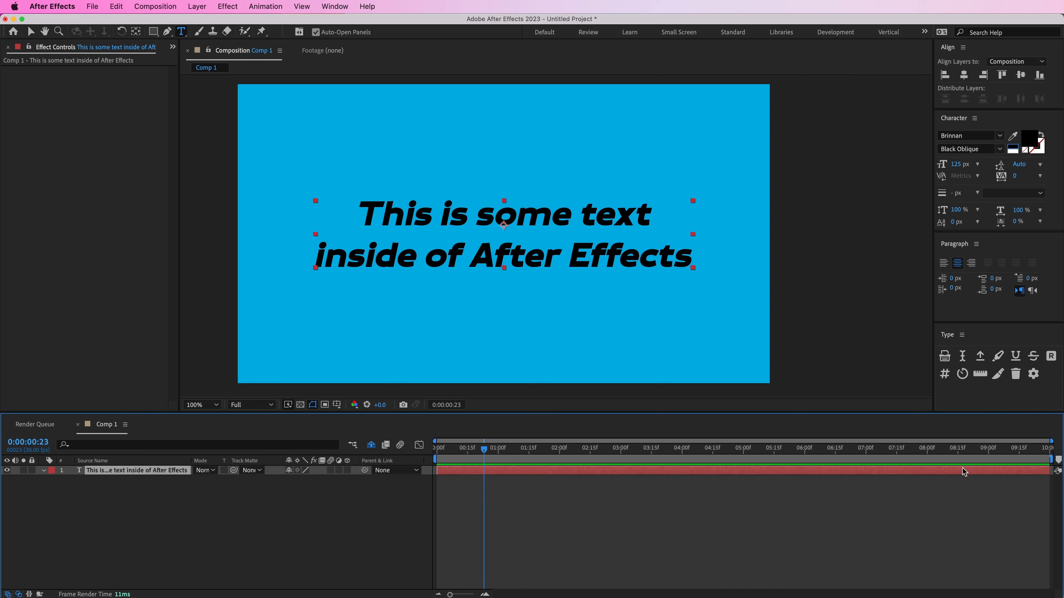
{"action": "left_click", "coordinate": [999, 377]}
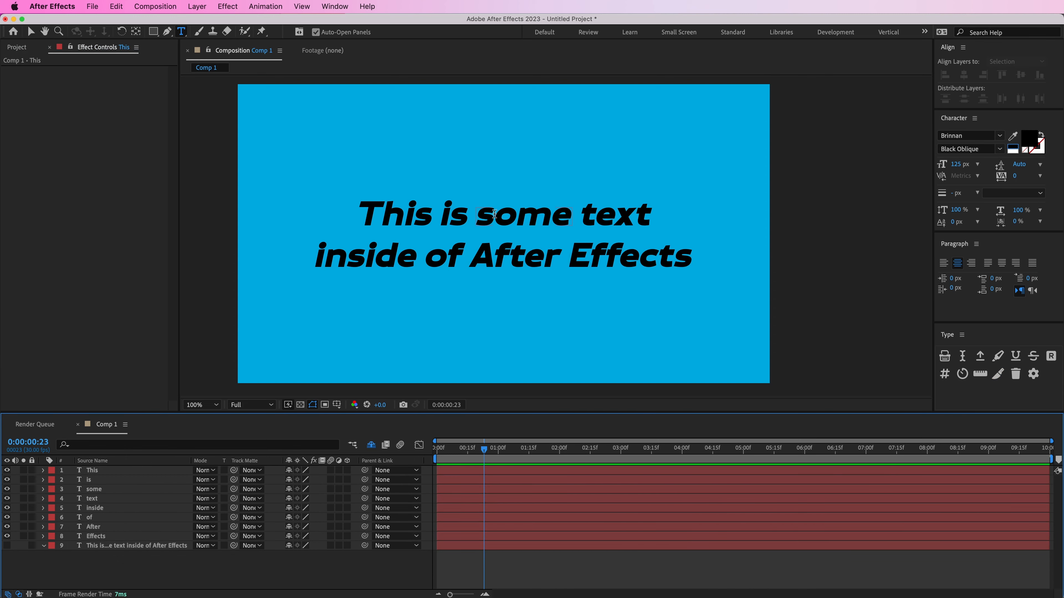
{"action": "key", "text": "v"}
{"action": "left_click_drag", "start_coordinate": [505, 218], "coordinate": [558, 196]}
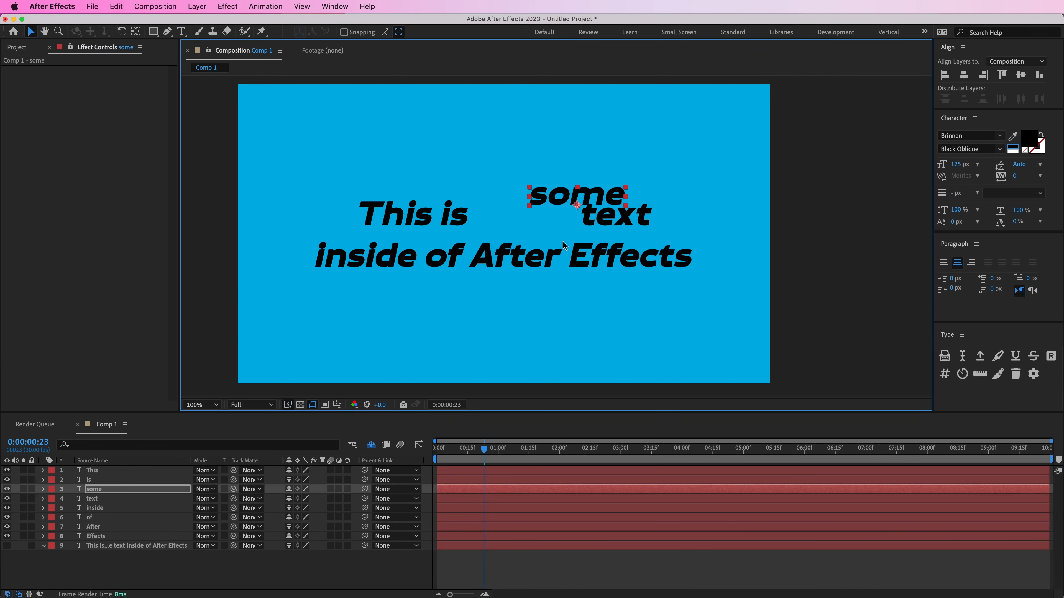
{"action": "key", "text": "super+z"}
{"action": "key", "text": "super+z"}
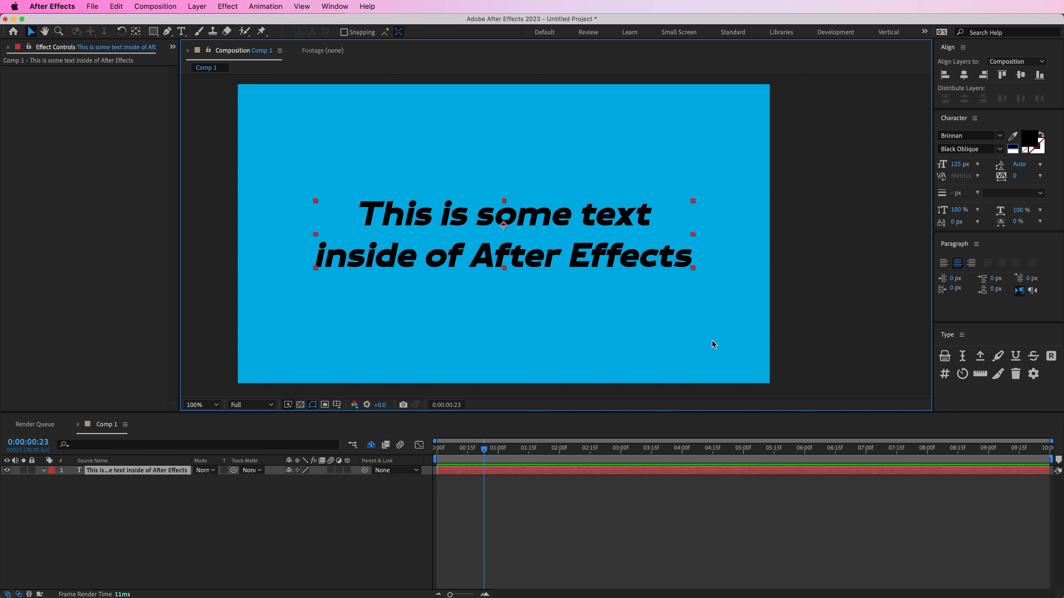
Step: Try splitting the text layer into separate lines and moving "This is some text" up, and undo it all
{"action": "left_click", "coordinate": [998, 376]}
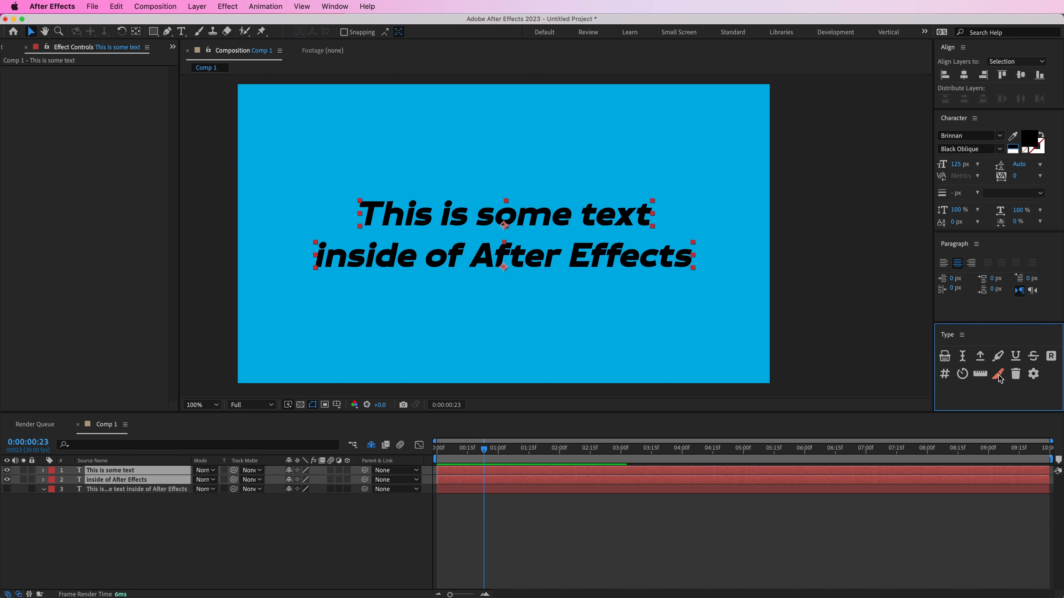
{"action": "left_click", "coordinate": [781, 502]}
{"action": "left_click", "coordinate": [534, 213]}
{"action": "left_click_drag", "start_coordinate": [535, 212], "coordinate": [539, 179]}
{"action": "key", "text": "super+z"}
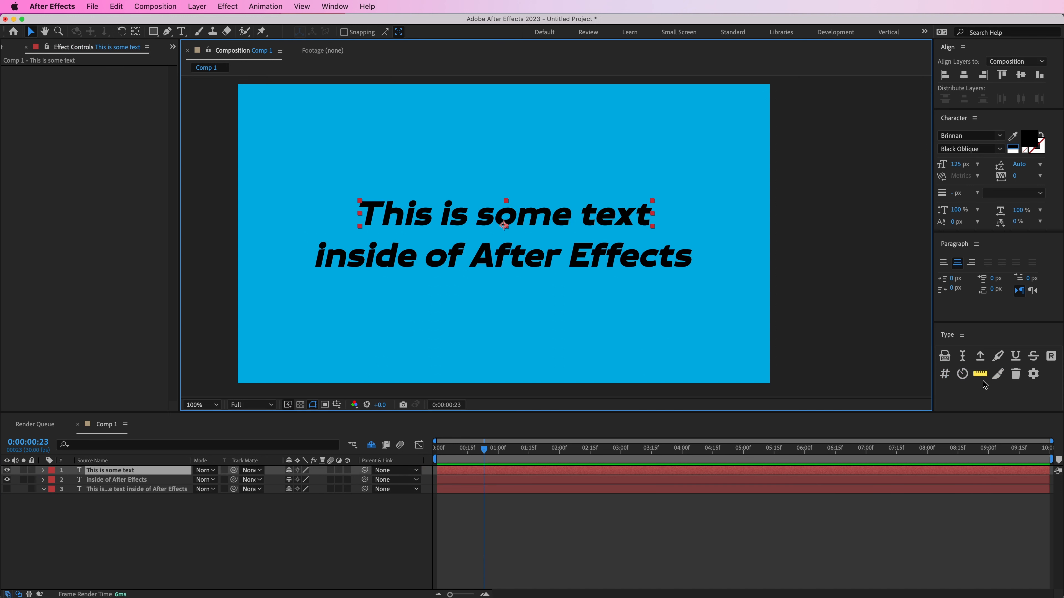
{"action": "key", "text": "super+z"}
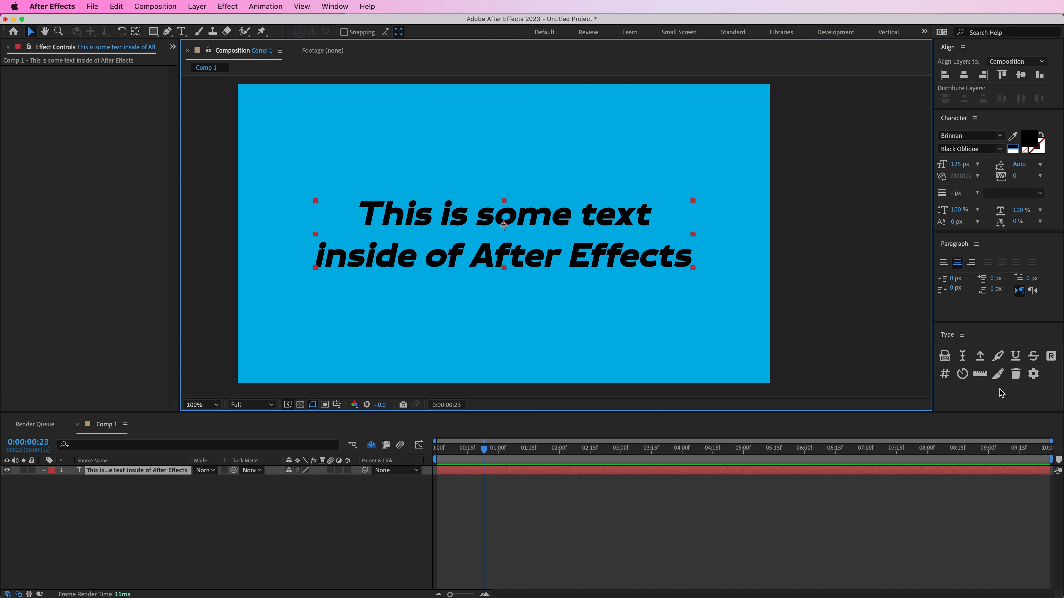
Step: Split the text layer "This is some text inside of After Effects" into individual character layers
{"action": "left_click", "coordinate": [998, 374]}
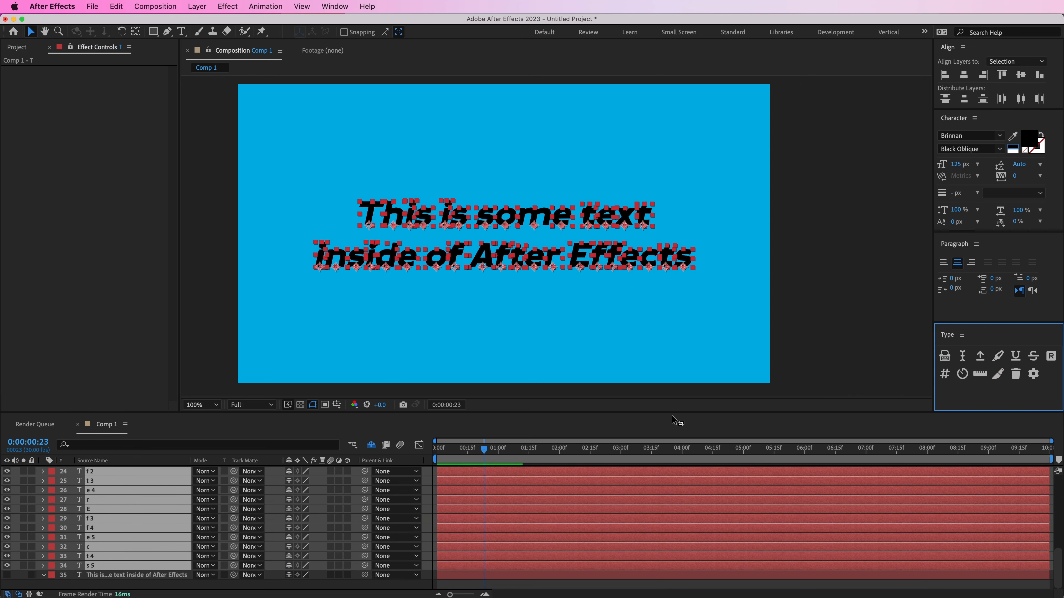
Step: Undo the character split to restore the single text layer "This is some text inside of After Effects"
{"action": "key", "text": "super+z"}
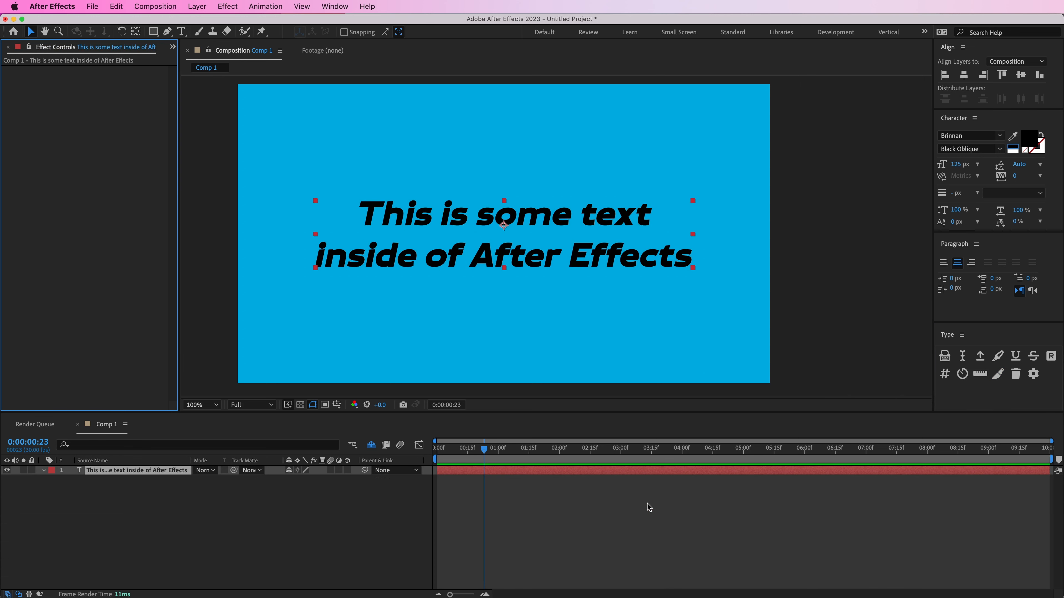
{"action": "left_click", "coordinate": [611, 514]}
{"action": "left_click", "coordinate": [625, 469]}
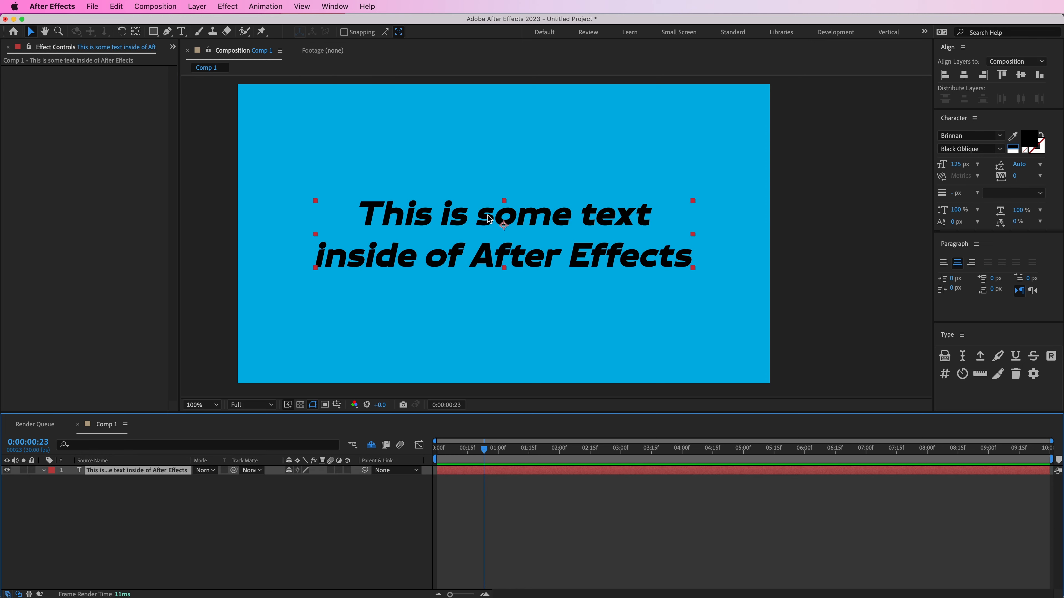
Step: Add a null object to Comp 1 and parent the text layer to Null 1
{"action": "left_click", "coordinate": [197, 6]}
{"action": "mouse_move", "coordinate": [202, 22]}
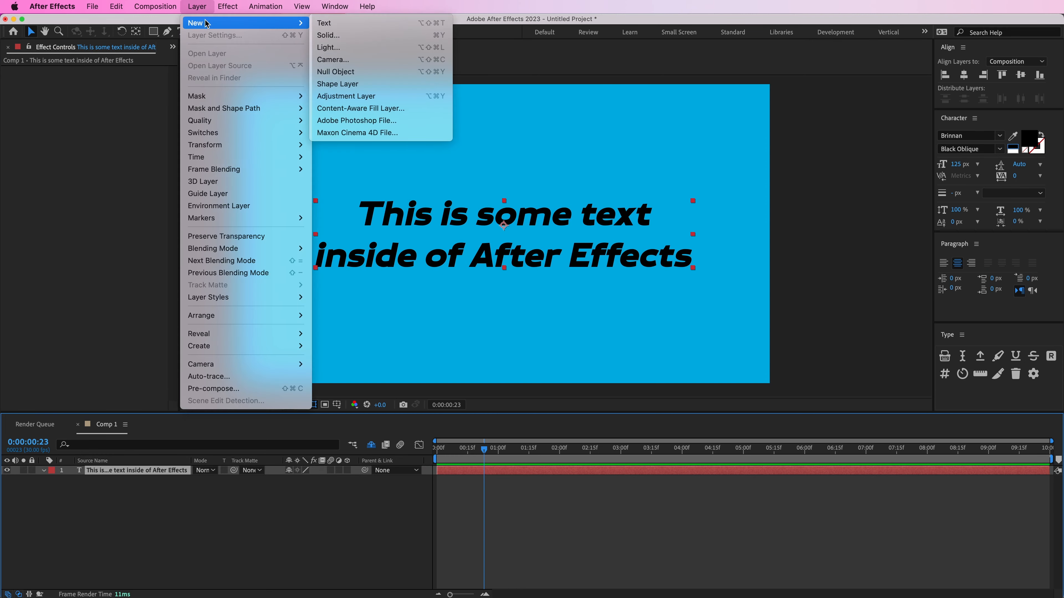
{"action": "left_click", "coordinate": [339, 71]}
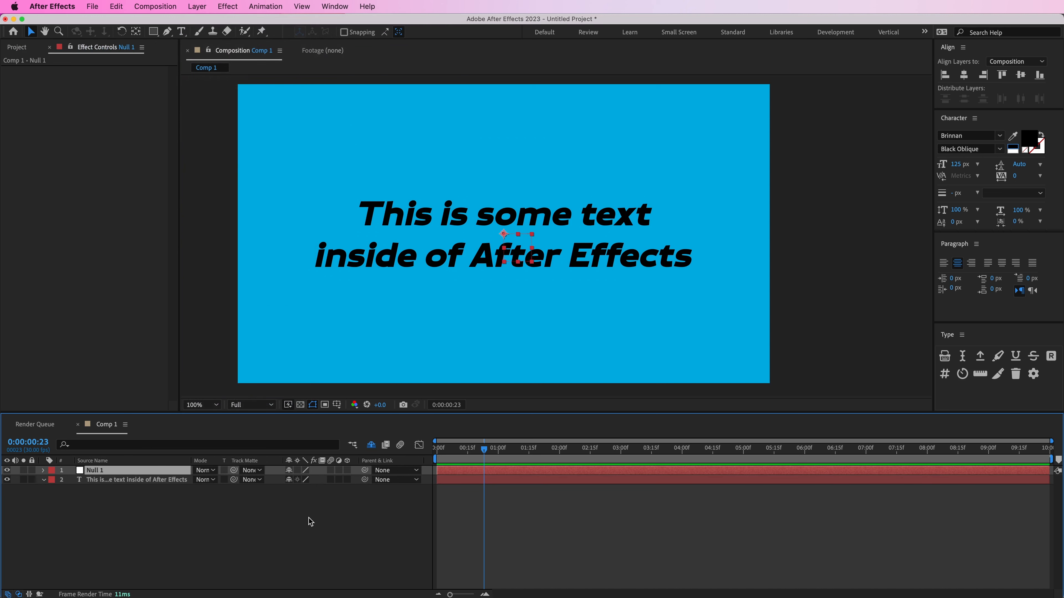
{"action": "left_click_drag", "start_coordinate": [364, 480], "coordinate": [126, 470]}
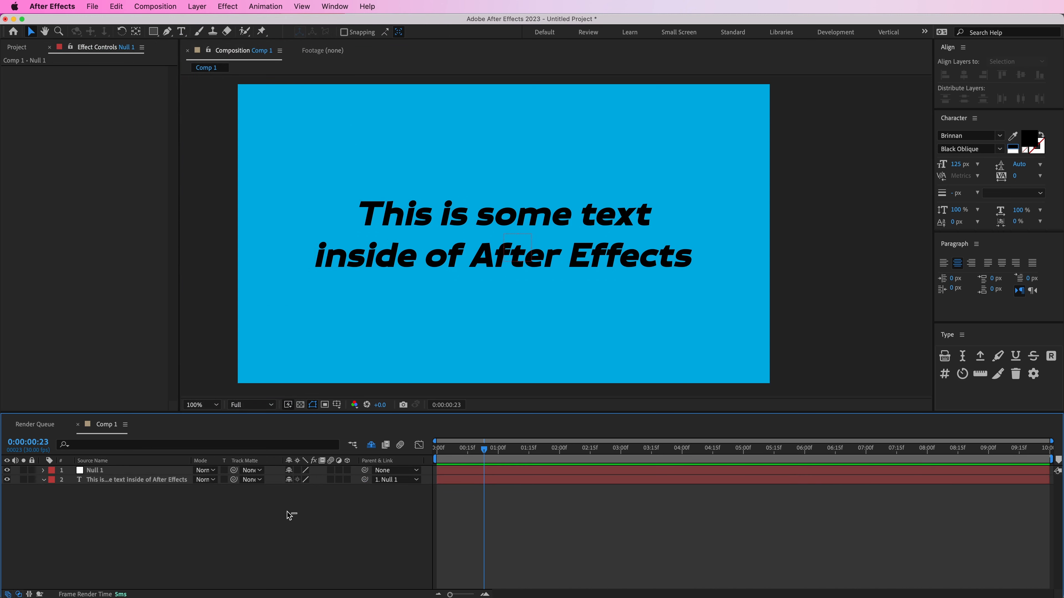
Step: Set starting keyframes for the Position, Scale and Rotation of Null 1 at 0:00:00:23
{"action": "left_click", "coordinate": [166, 470]}
{"action": "key", "text": "p"}
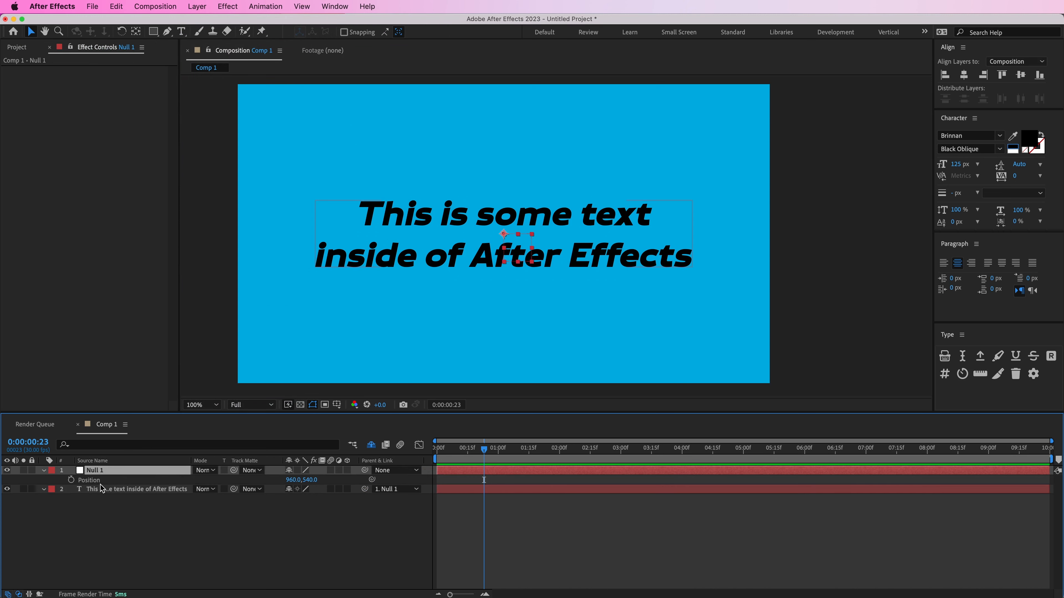
{"action": "key", "text": "shift+s"}
{"action": "key", "text": "shift+r"}
{"action": "left_click_drag", "start_coordinate": [72, 480], "coordinate": [72, 500]}
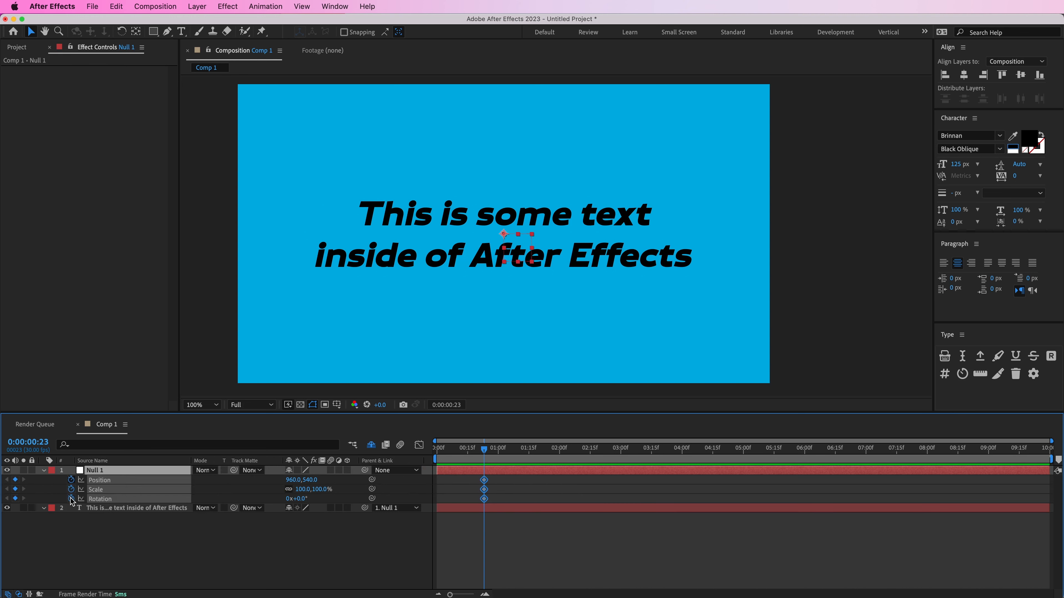
Step: At 0:00:01:28, keyframe Null 1 at X position 992, Scale 131% and Rotation 17°, and preview the animation
{"action": "left_click_drag", "start_coordinate": [547, 452], "coordinate": [556, 453]}
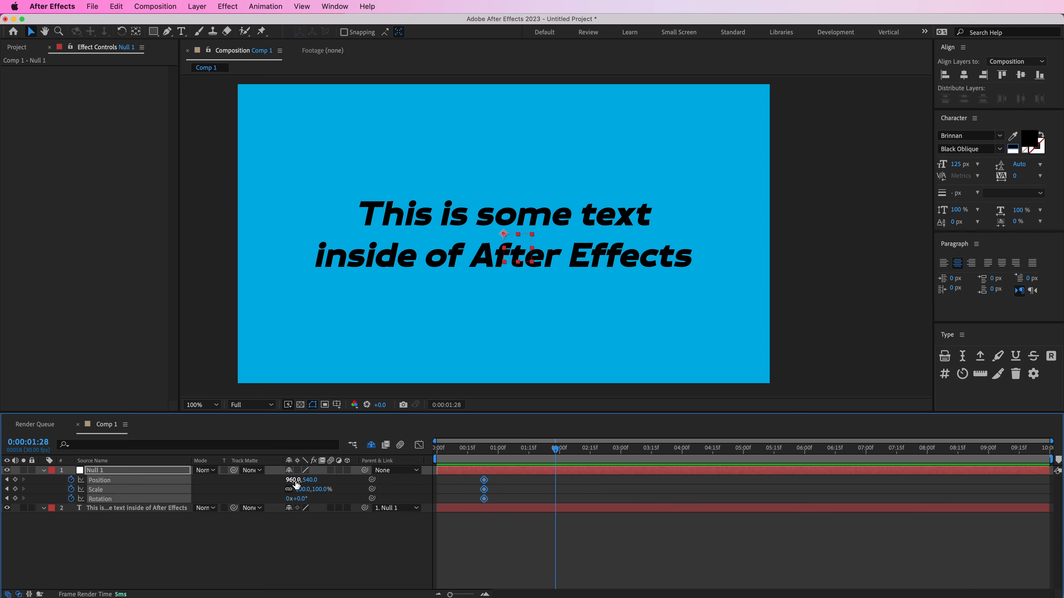
{"action": "left_click_drag", "start_coordinate": [295, 479], "coordinate": [312, 500]}
{"action": "left_click", "coordinate": [525, 547]}
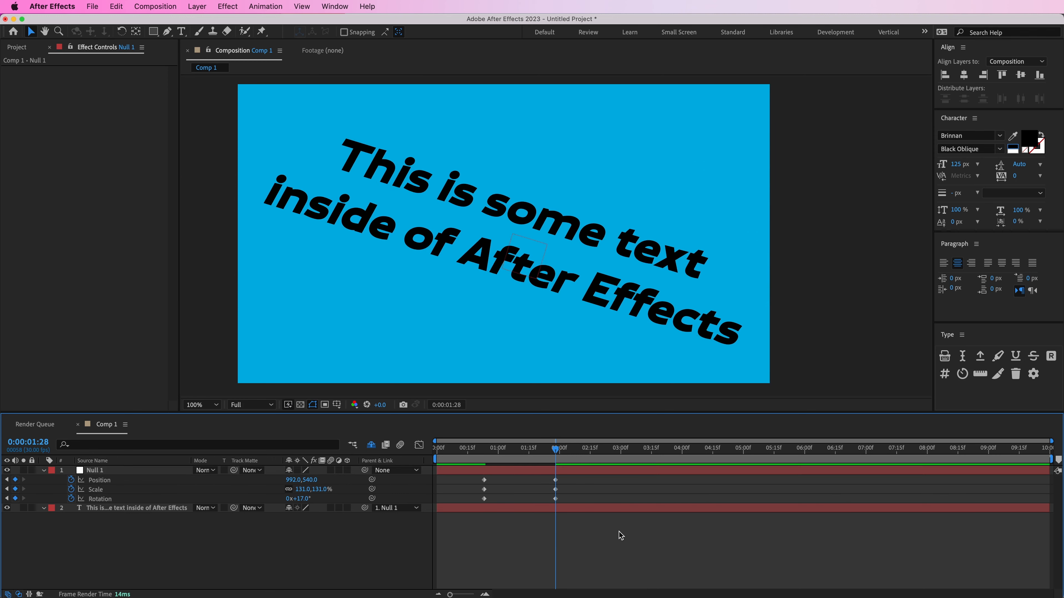
{"action": "left_click_drag", "start_coordinate": [438, 448], "coordinate": [591, 467]}
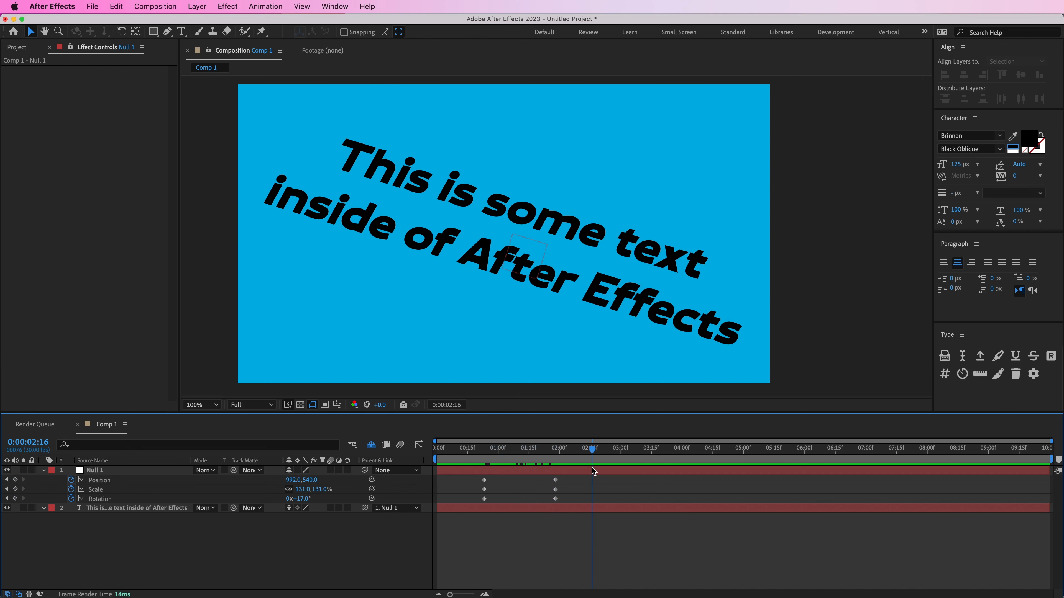
Step: Set the Split Text parenting preference in Type Settings to Parent to original
{"action": "left_click", "coordinate": [1033, 374]}
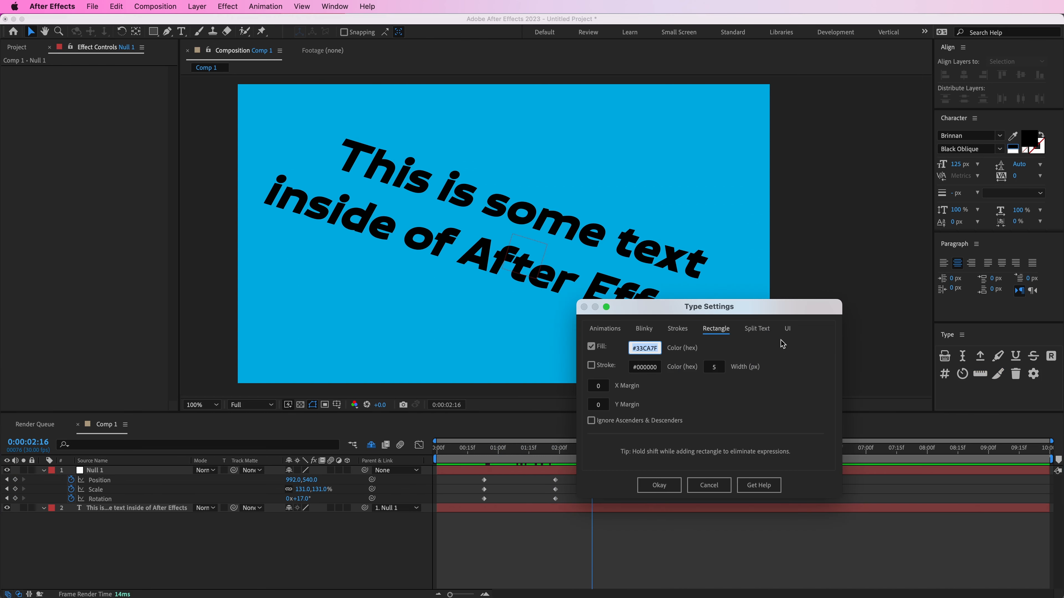
{"action": "left_click", "coordinate": [755, 329]}
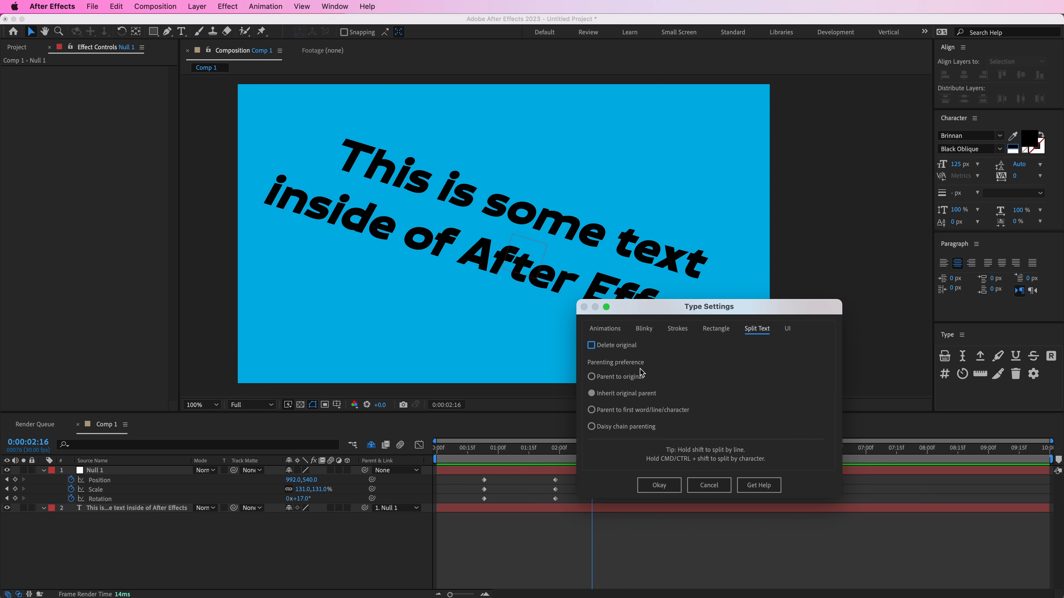
{"action": "left_click", "coordinate": [592, 377]}
{"action": "left_click", "coordinate": [658, 484]}
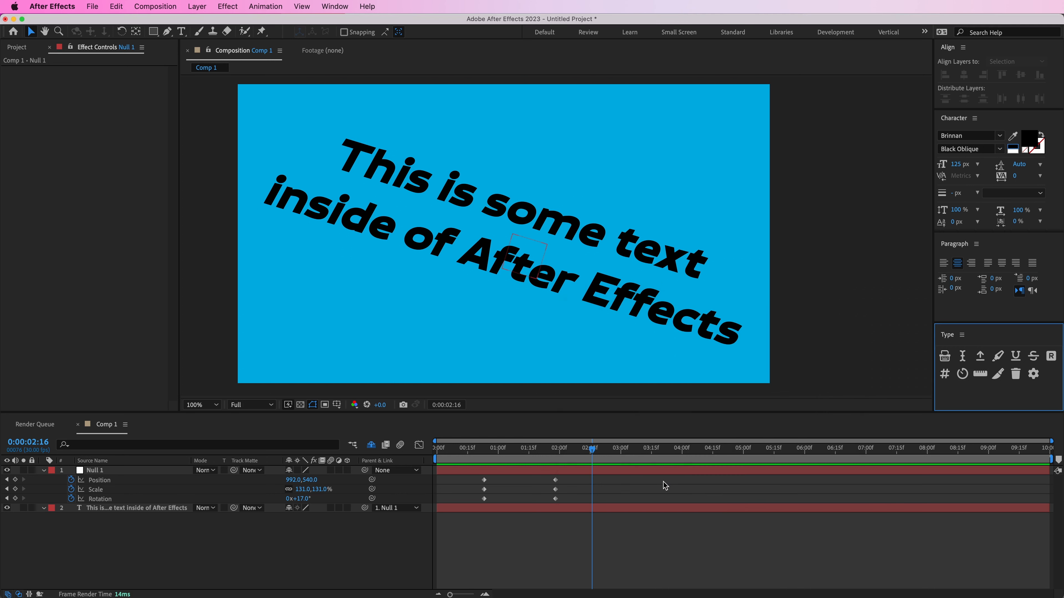
Step: Try splitting the text layer into words parented to the original layer and scrub through the null's animation
{"action": "left_click", "coordinate": [659, 507]}
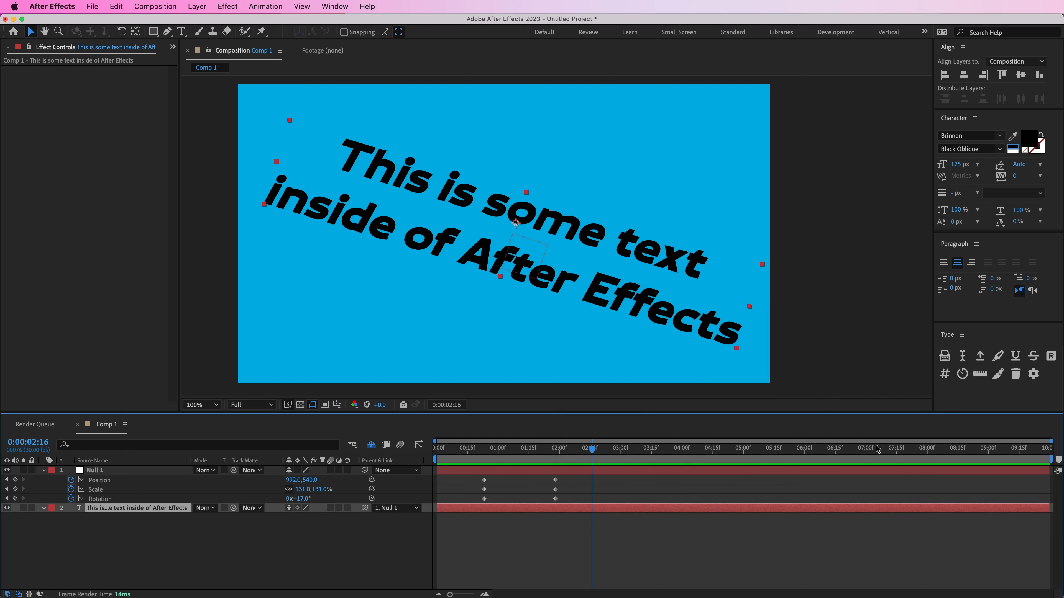
{"action": "left_click", "coordinate": [1000, 371]}
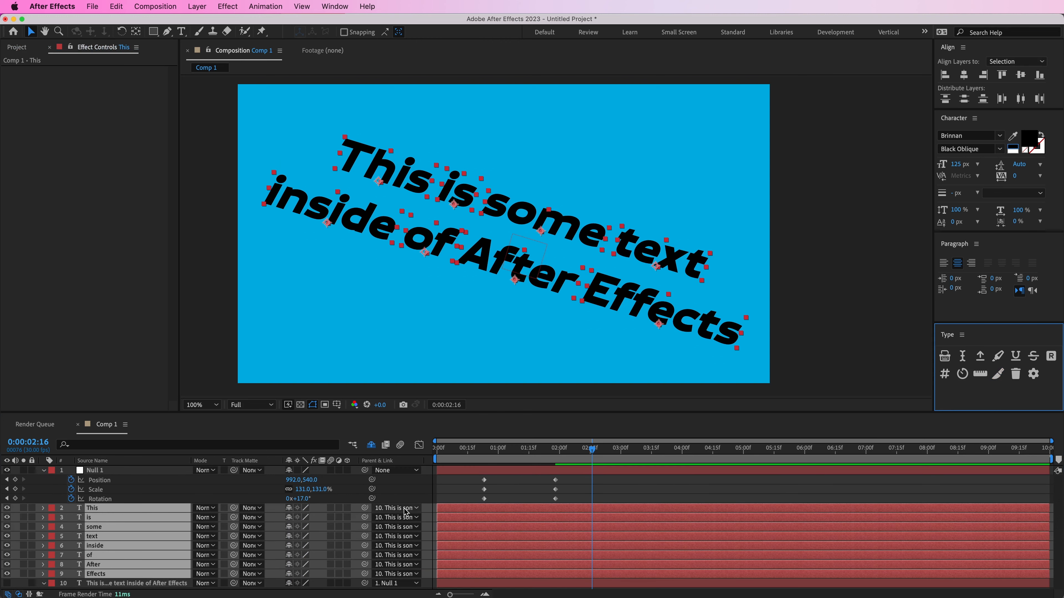
{"action": "left_click", "coordinate": [146, 583]}
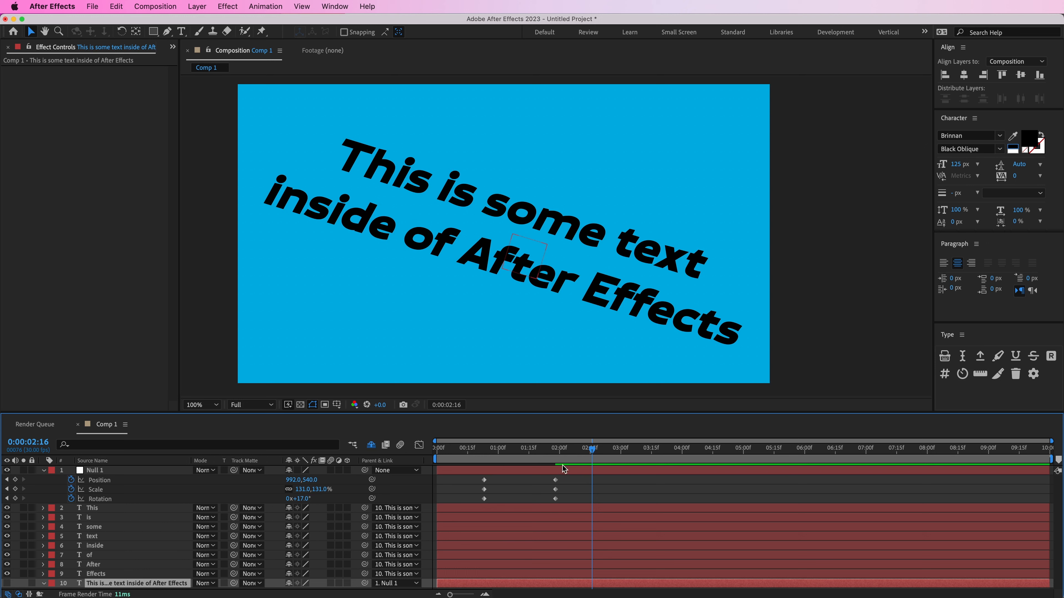
{"action": "left_click_drag", "start_coordinate": [557, 449], "coordinate": [532, 450]}
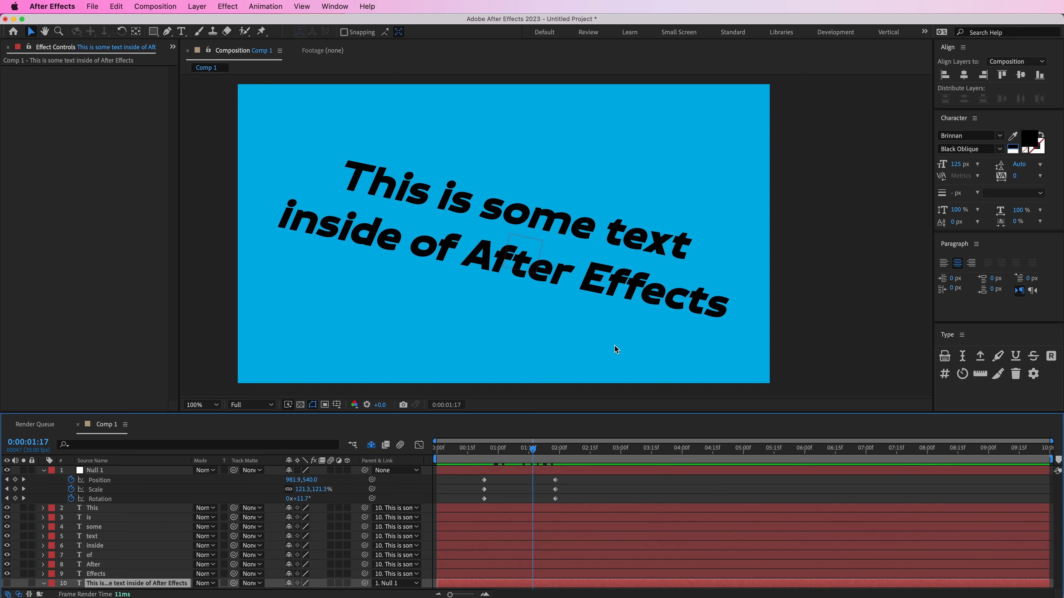
Step: Undo the word split and set the Split Text parenting preference to Inherit original parent
{"action": "left_click", "coordinate": [656, 303]}
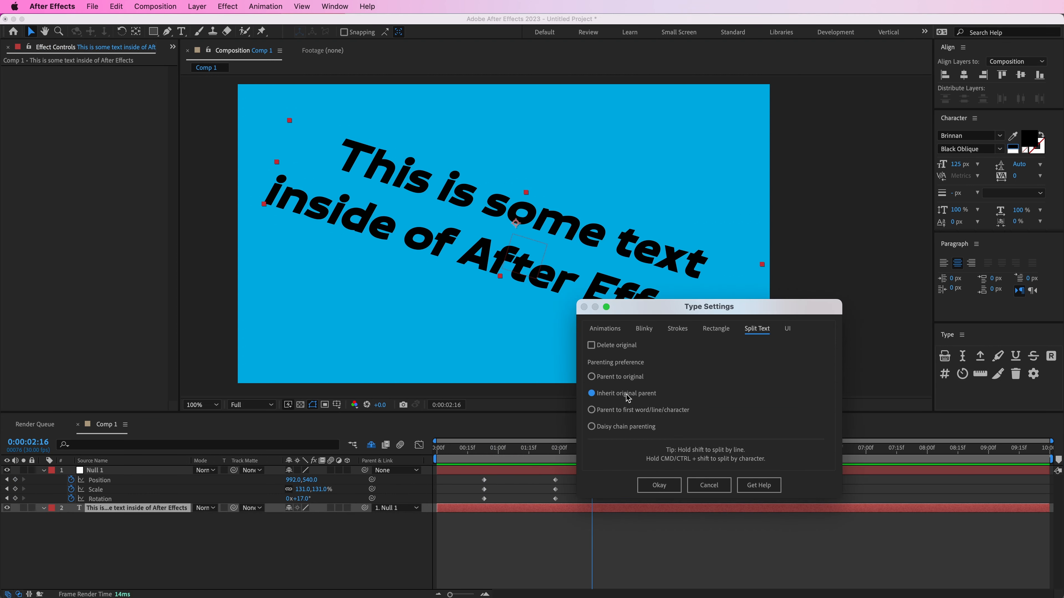
{"action": "left_click", "coordinate": [659, 485]}
{"action": "left_click", "coordinate": [608, 496]}
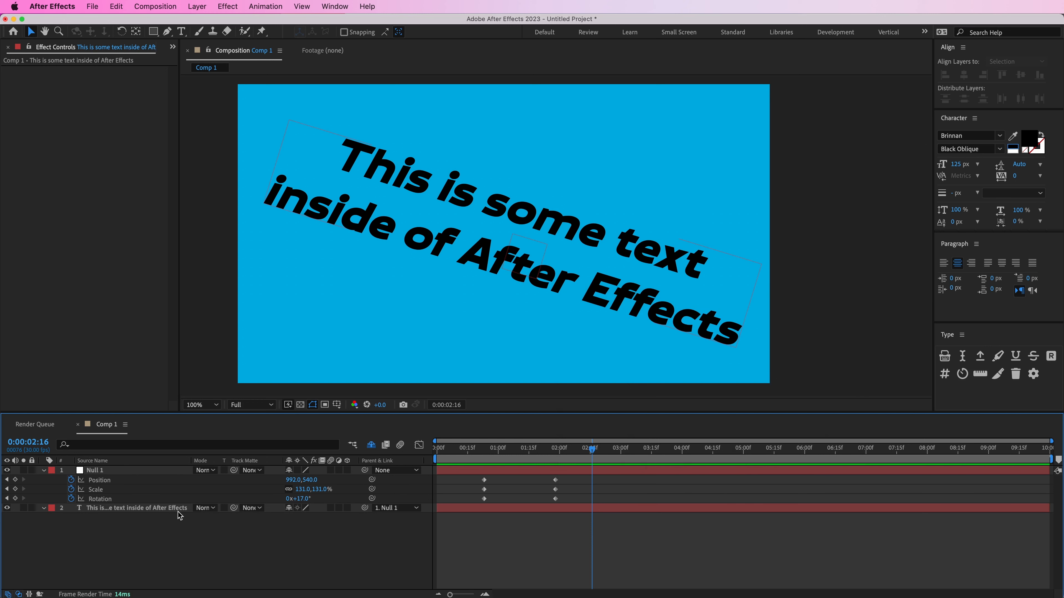
Step: Try splitting the text layer into words that inherit Null 1 as parent and scrub through the animation
{"action": "left_click", "coordinate": [599, 508]}
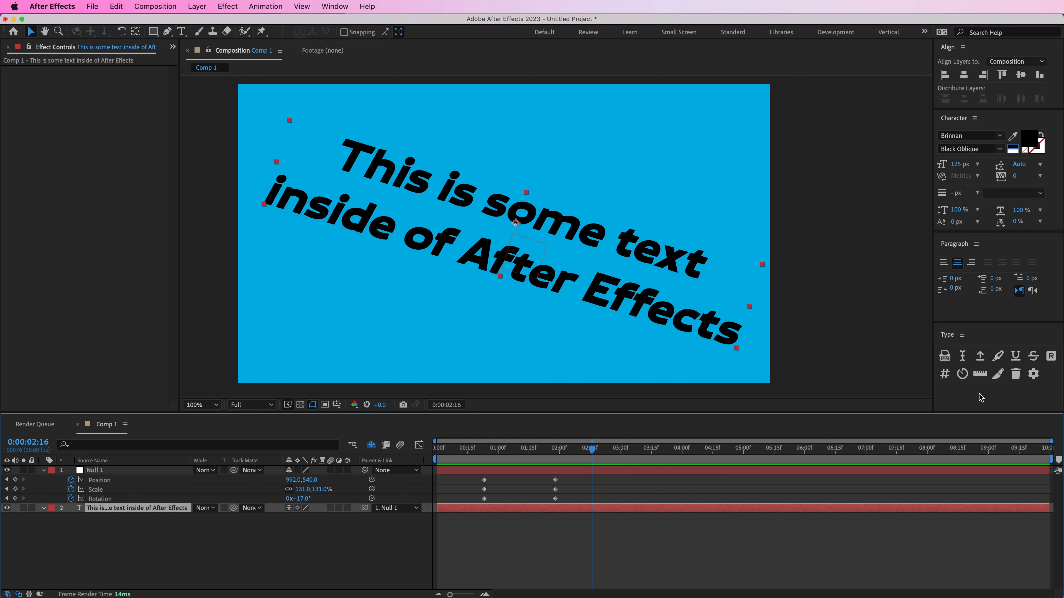
{"action": "left_click", "coordinate": [998, 373]}
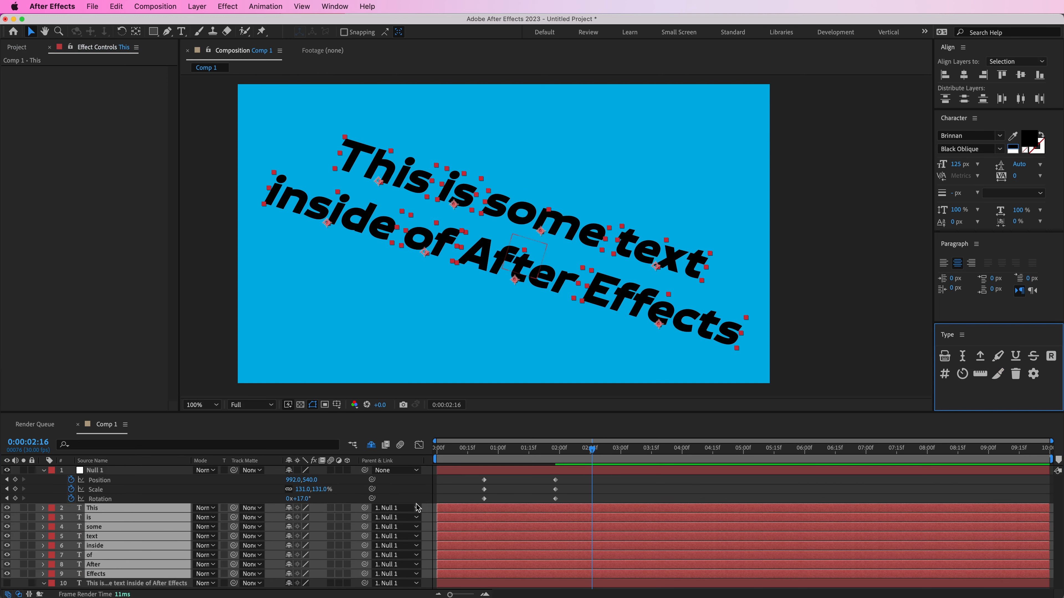
{"action": "left_click", "coordinate": [160, 583]}
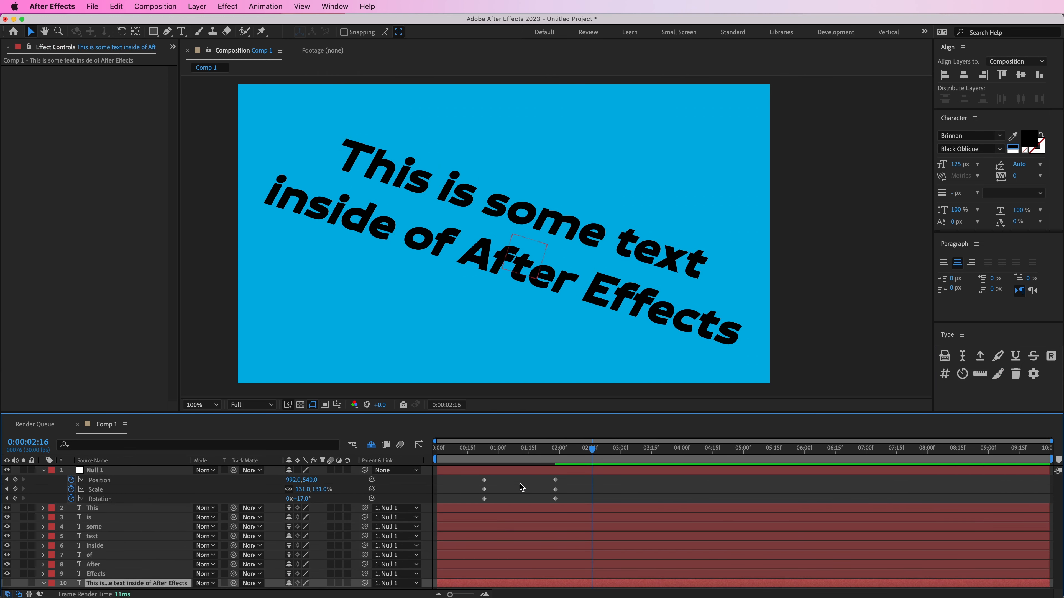
{"action": "left_click", "coordinate": [526, 475]}
{"action": "mouse_move", "coordinate": [574, 457]}
{"action": "left_mouse_down"}
{"action": "mouse_move", "coordinate": [491, 460]}
{"action": "mouse_move", "coordinate": [567, 460]}
{"action": "left_mouse_up"}
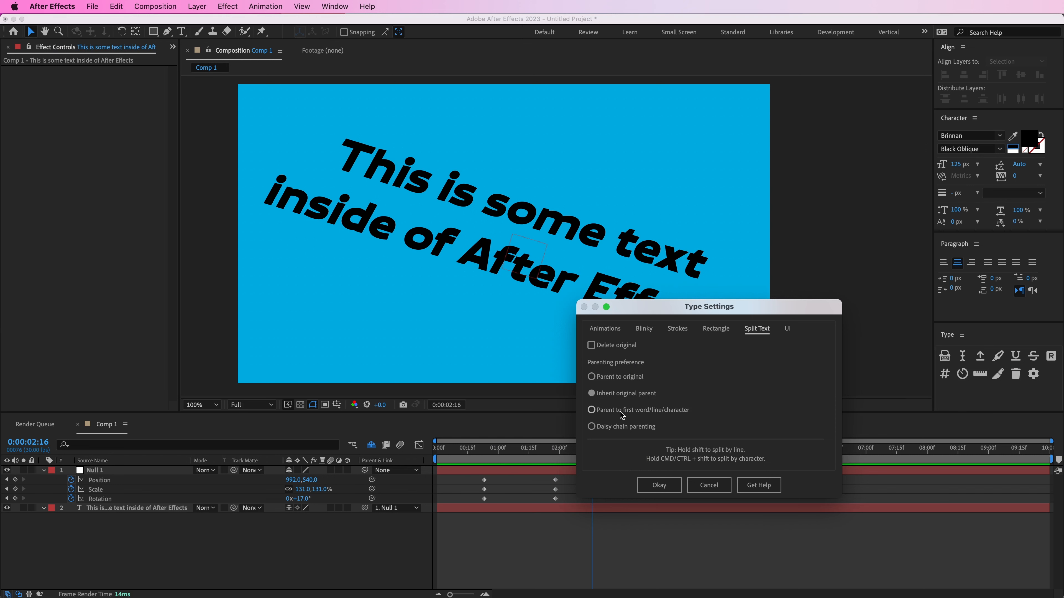
Step: Set the Split Text parenting preference to Parent to first word/line/character and select the text layer
{"action": "left_click", "coordinate": [622, 414]}
{"action": "left_click", "coordinate": [659, 485]}
{"action": "left_click", "coordinate": [642, 510]}
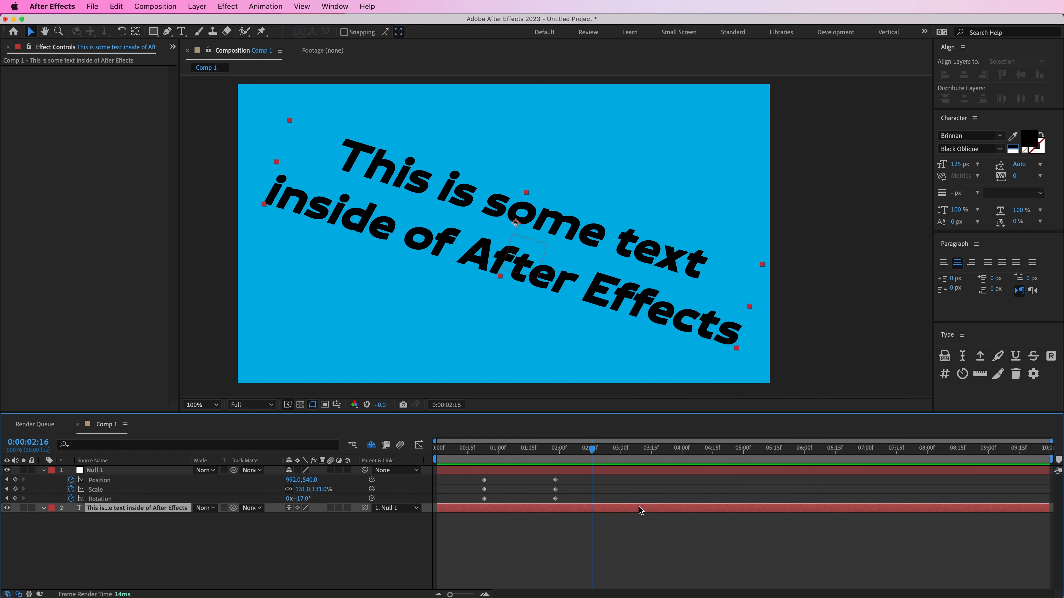
Step: Split the text layer into words, try moving "After" and the parent word "This", and undo each move
{"action": "left_click", "coordinate": [998, 374]}
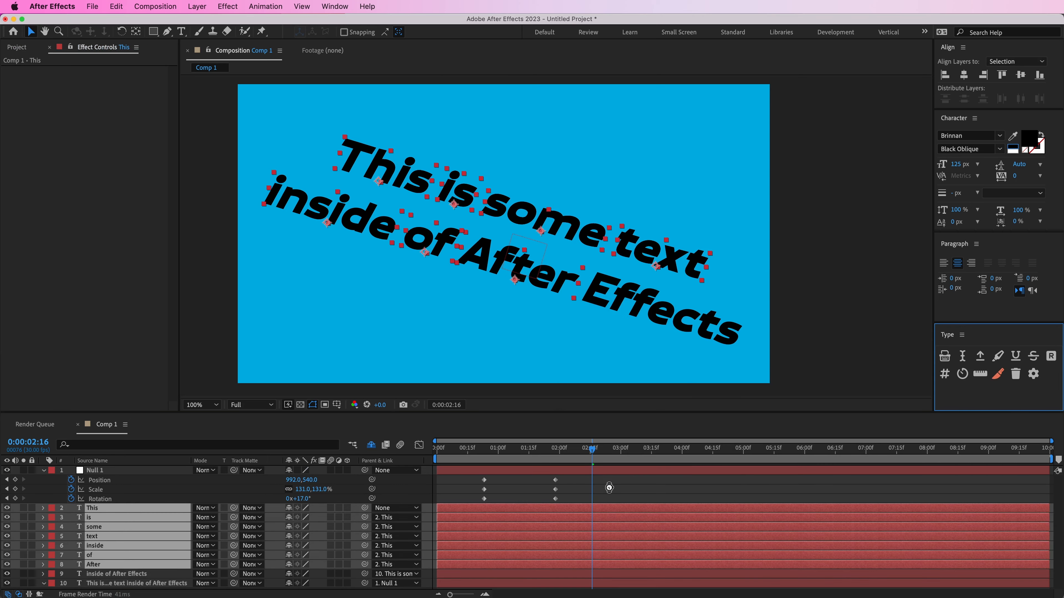
{"action": "left_click_drag", "start_coordinate": [681, 332], "coordinate": [687, 340]}
{"action": "key", "text": "super+z"}
{"action": "left_click_drag", "start_coordinate": [528, 272], "coordinate": [535, 287]}
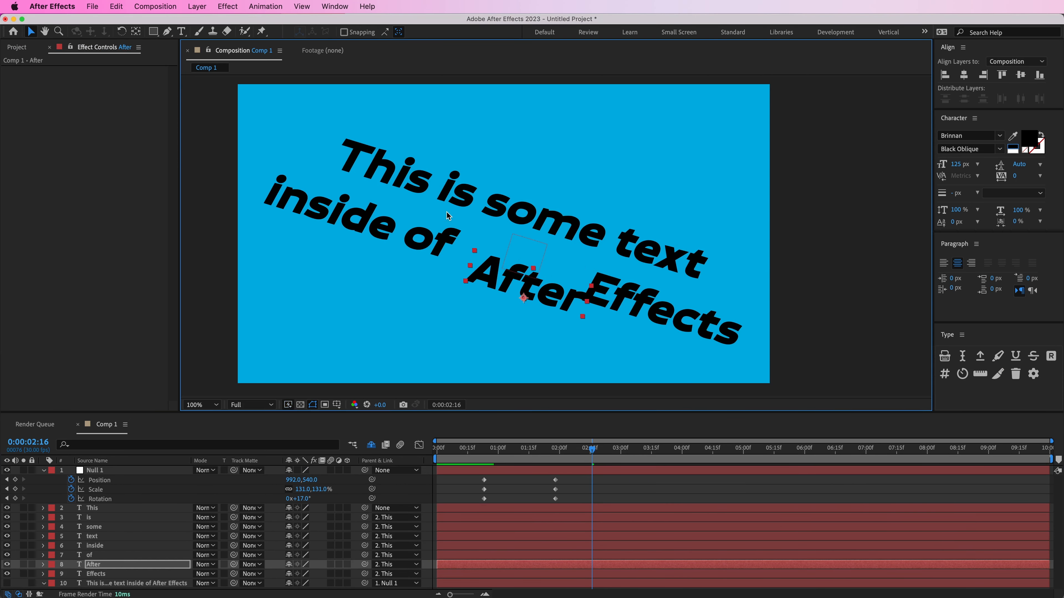
{"action": "key", "text": "super+z"}
{"action": "left_click", "coordinate": [401, 172]}
{"action": "left_click_drag", "start_coordinate": [401, 171], "coordinate": [457, 191]}
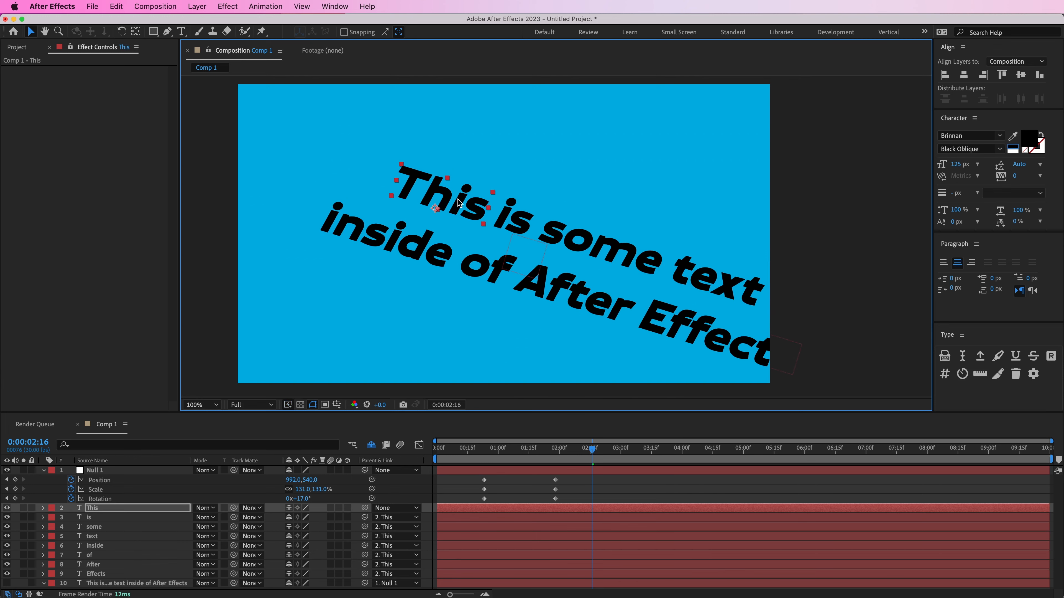
{"action": "key", "text": "super+z"}
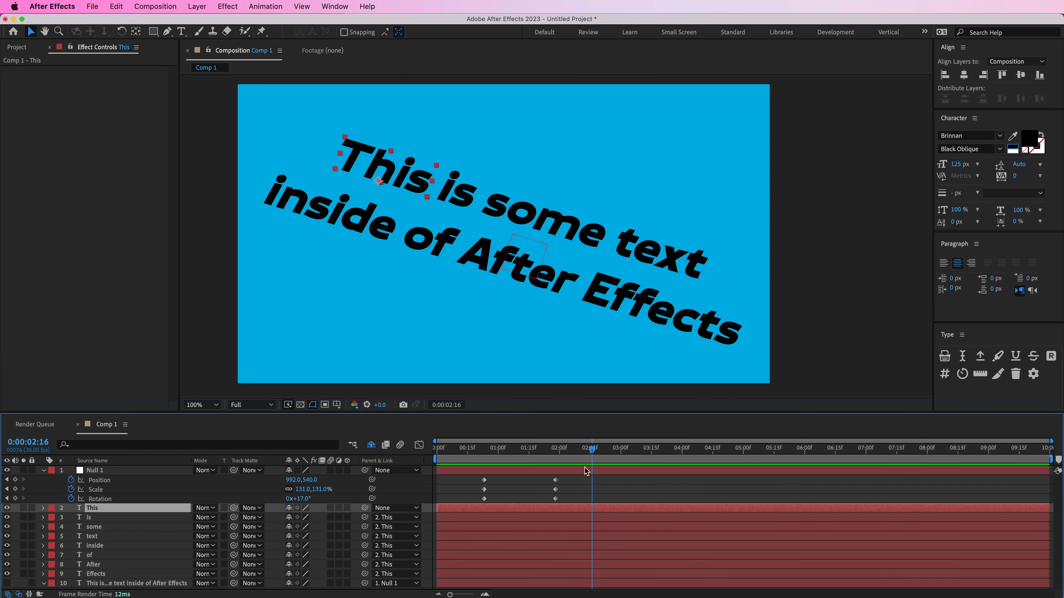
Step: Try parenting the word layer "This" to Null 1, scrub through the animation, and undo back to the unsplit text
{"action": "mouse_move", "coordinate": [580, 459]}
{"action": "left_mouse_down"}
{"action": "mouse_move", "coordinate": [483, 461]}
{"action": "mouse_move", "coordinate": [578, 460]}
{"action": "left_mouse_up"}
{"action": "left_click_drag", "start_coordinate": [364, 509], "coordinate": [325, 471]}
{"action": "left_click", "coordinate": [584, 490]}
{"action": "left_click_drag", "start_coordinate": [571, 458], "coordinate": [477, 460]}
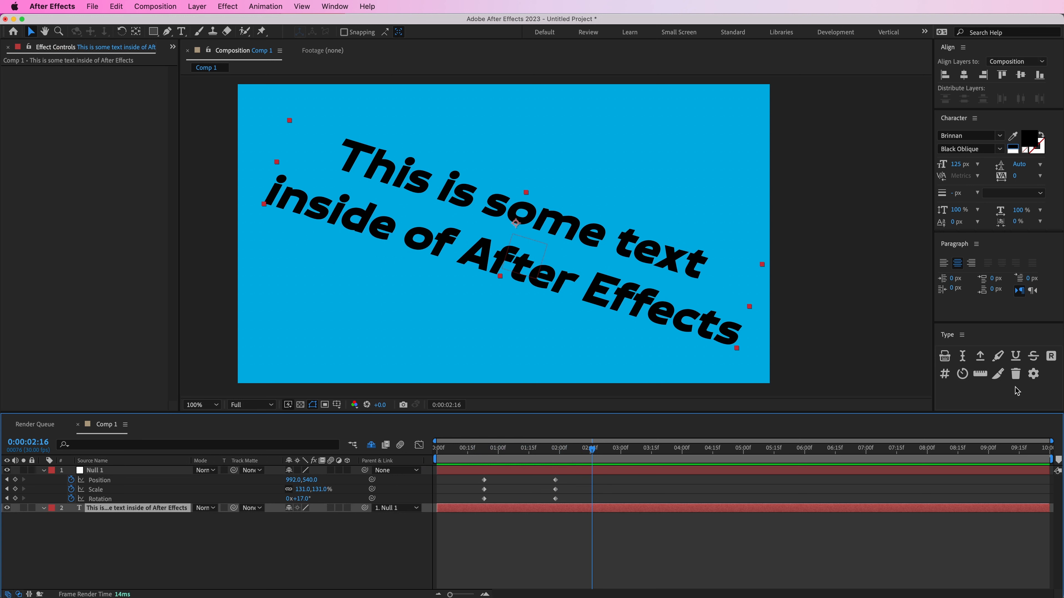
Step: Set the Split Text parenting preference to Daisy chain parenting and split the text layer into words
{"action": "left_click", "coordinate": [1034, 373]}
{"action": "left_click", "coordinate": [601, 431]}
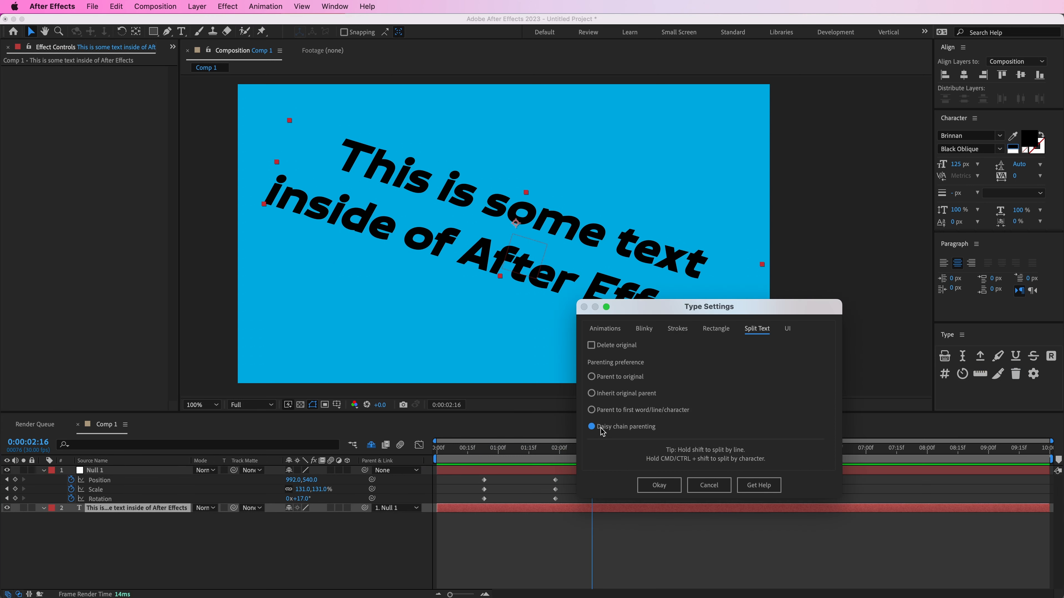
{"action": "left_click", "coordinate": [658, 486]}
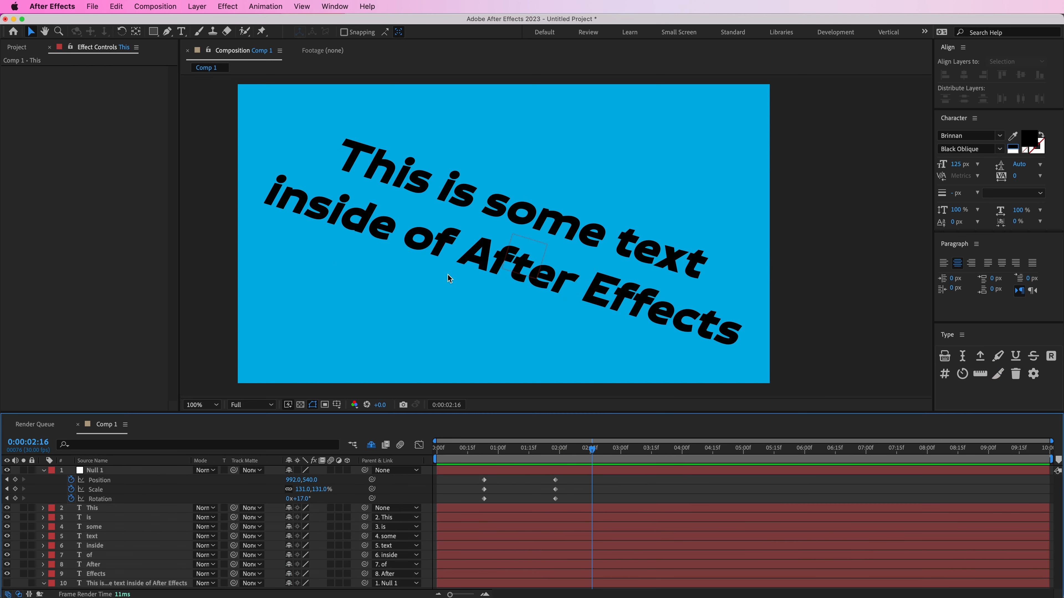
Step: Try moving words in the daisy-chained text, including "After" and "text", and undo the moves and the split
{"action": "left_click", "coordinate": [394, 179]}
{"action": "left_click", "coordinate": [452, 190]}
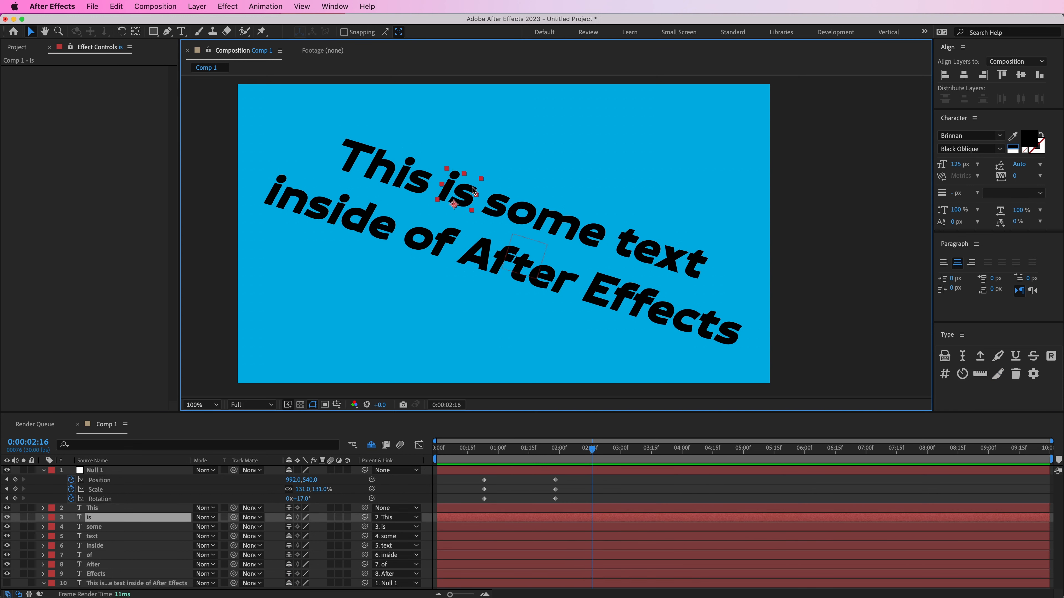
{"action": "left_click", "coordinate": [402, 173]}
{"action": "left_click_drag", "start_coordinate": [587, 288], "coordinate": [606, 308]}
{"action": "key", "text": "super+z"}
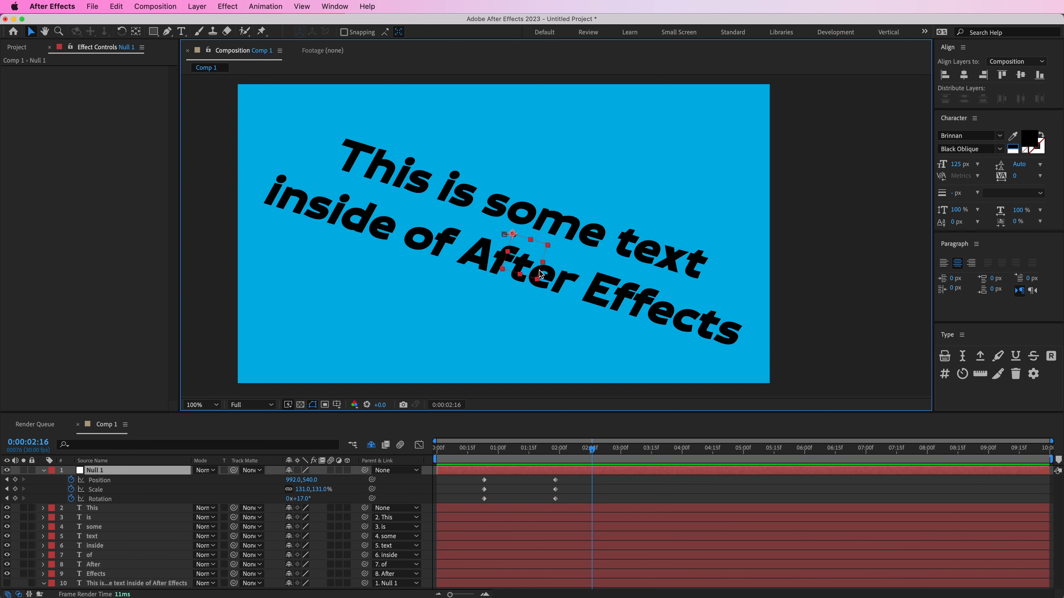
{"action": "left_click", "coordinate": [554, 281]}
{"action": "left_click_drag", "start_coordinate": [557, 283], "coordinate": [591, 298]}
{"action": "key", "text": "super+z"}
{"action": "left_click", "coordinate": [436, 245]}
{"action": "left_click", "coordinate": [356, 218]}
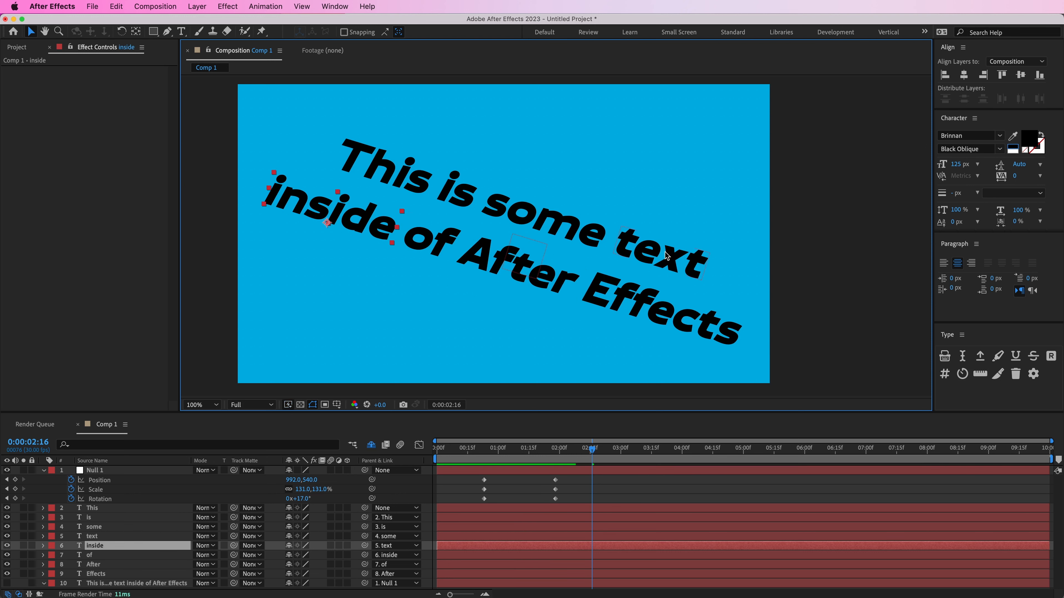
{"action": "left_click_drag", "start_coordinate": [659, 254], "coordinate": [683, 258]}
{"action": "key", "text": "super+z"}
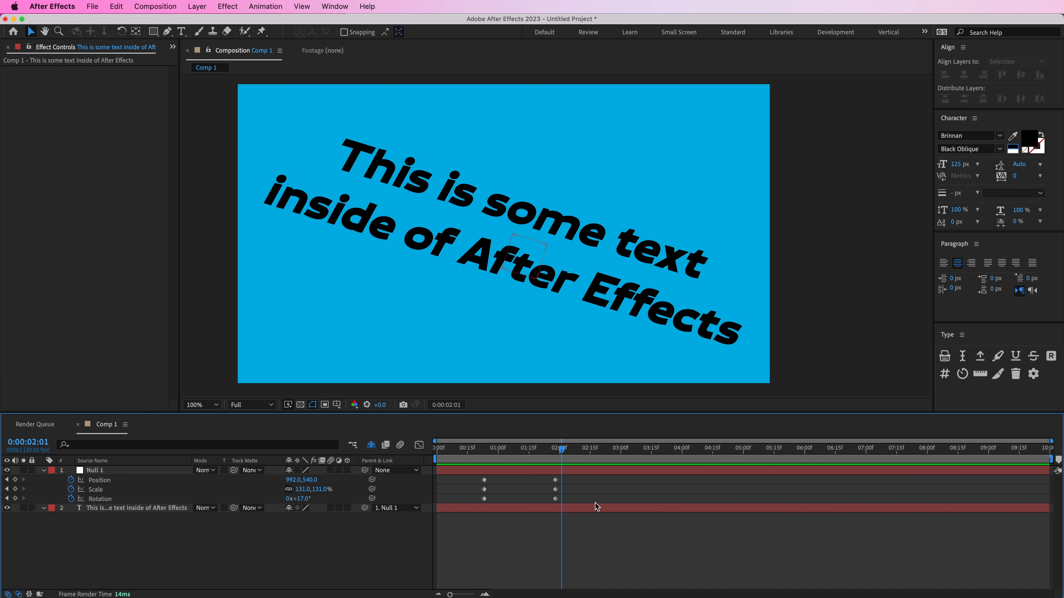